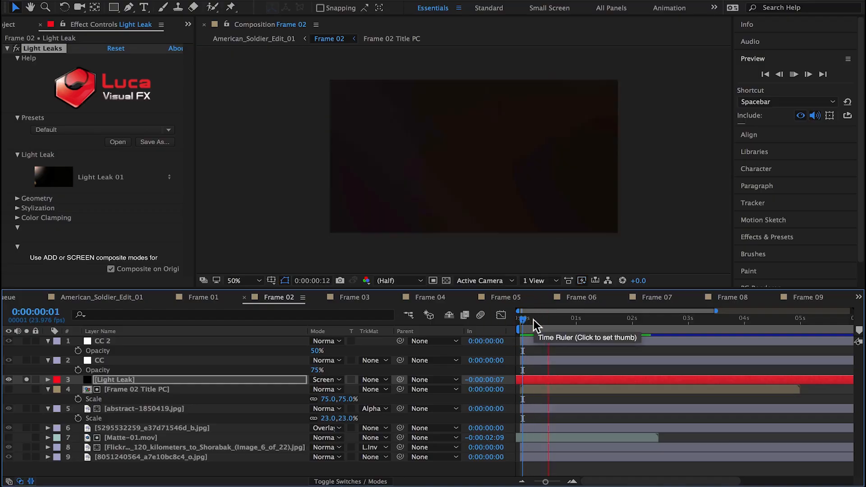
key("space")
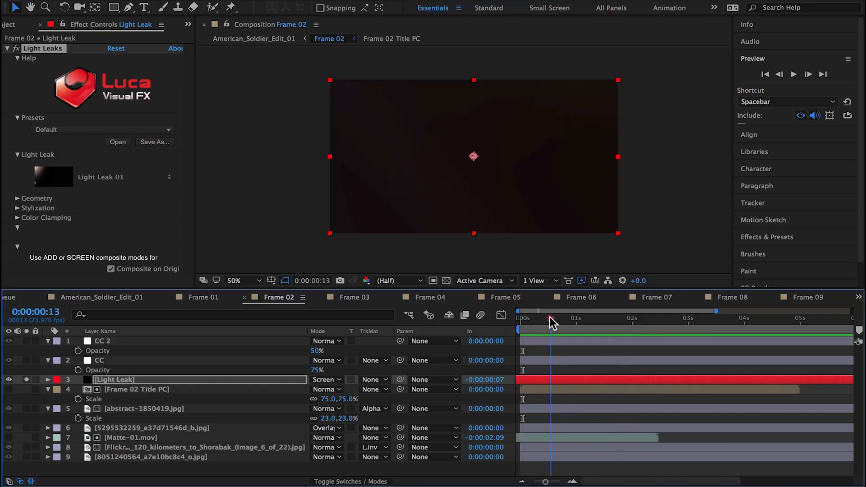
Step: Trim the end of the soloed Light Leak layer to about 0.6 seconds, unsolo it and preview it over the shot
left_click(562, 381)
key("alt+]")
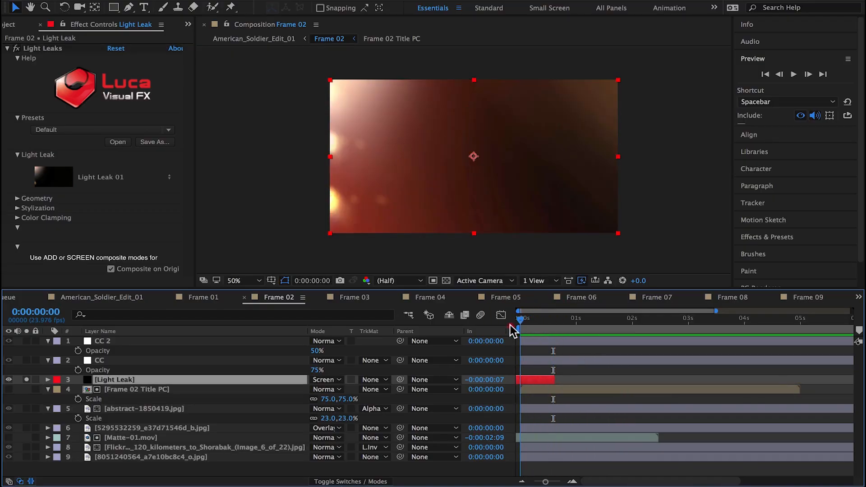
left_click(26, 379)
key("space")
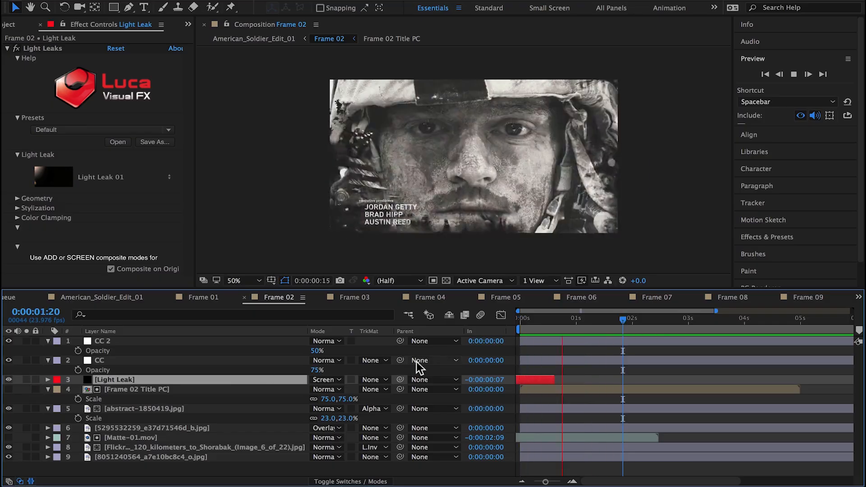
Step: Turn on Horizontal Flip in the Light Leaks effect's geometry settings and preview the flipped leak
left_click(546, 319)
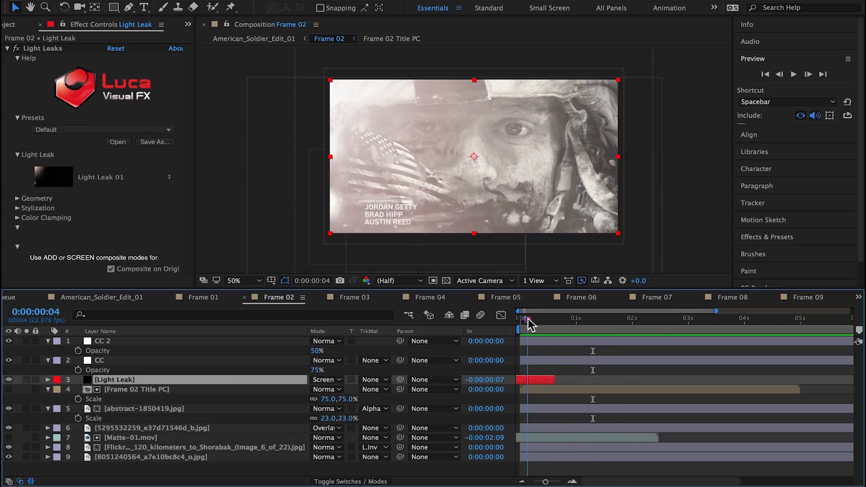
left_click(539, 319)
left_click(17, 198)
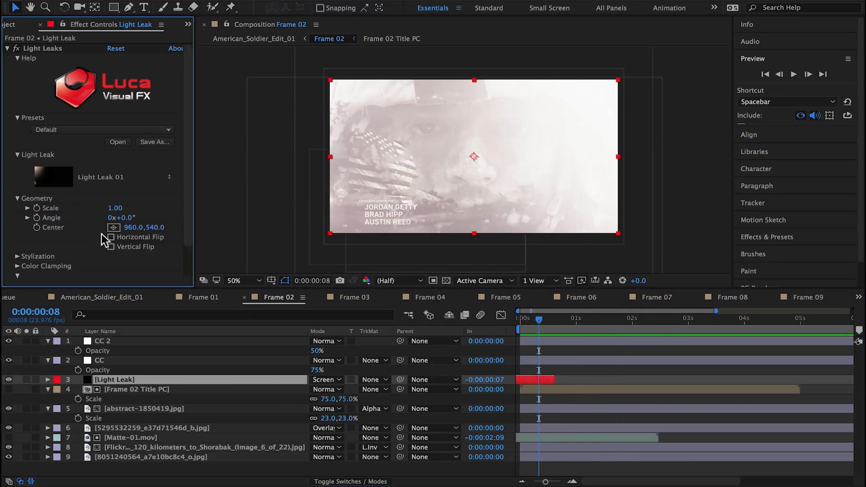
left_click(111, 237)
left_click(535, 319)
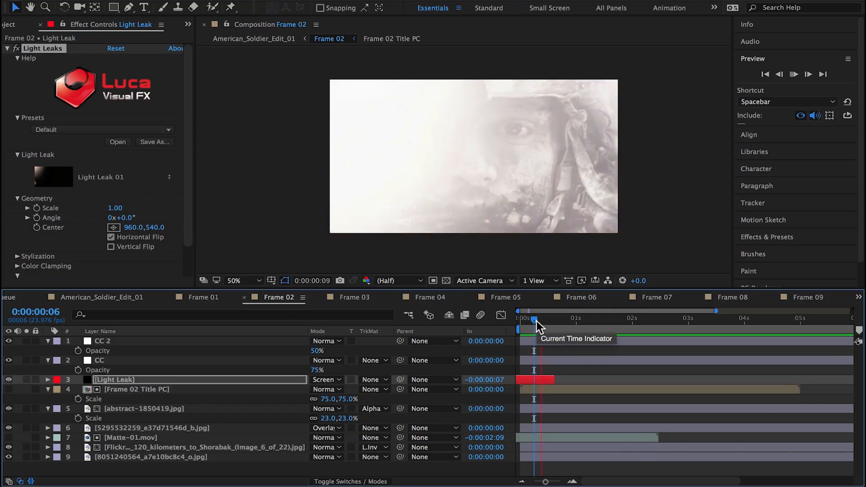
left_click(545, 321)
Step: End the Frame 02 work area at 0:00:01:08 and preview the light leak opening
left_click(595, 328)
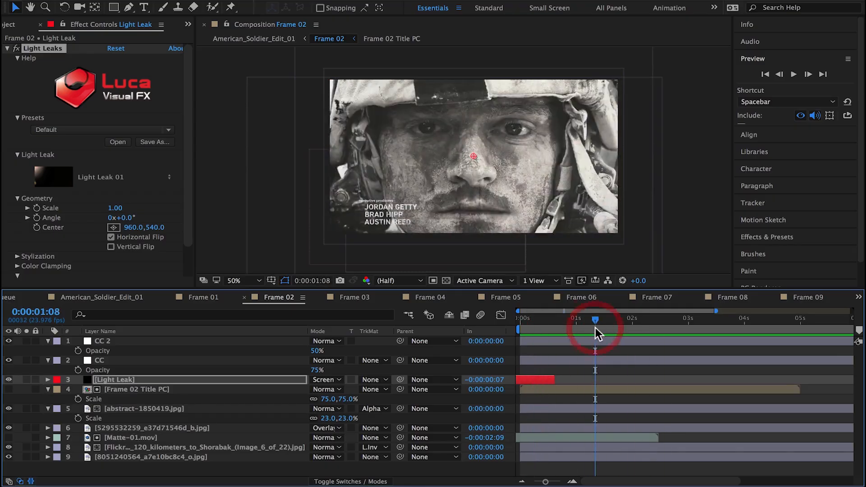
key("space")
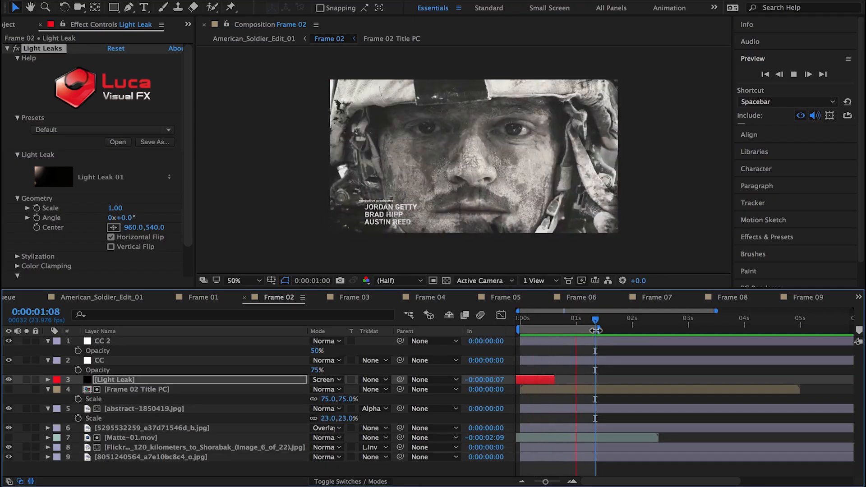
key("space")
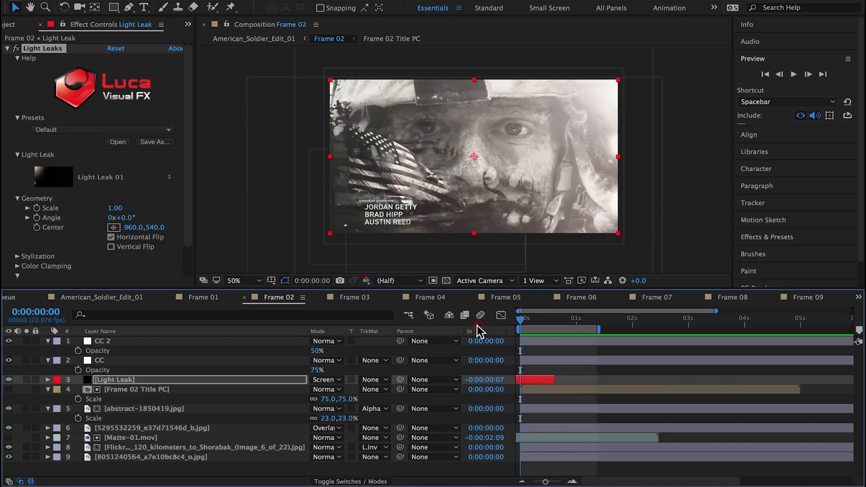
Step: Play through the Frame 02 segment in the American_Soldier_Edit_01 composition, replay it from about 0:00:14:13, and reopen Frame 02
left_click(93, 300)
left_click_drag(564, 319, 566, 322)
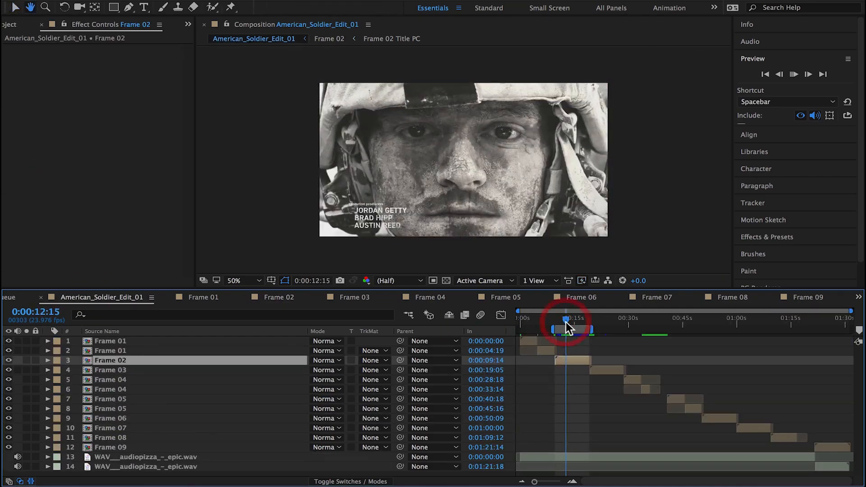
key("space")
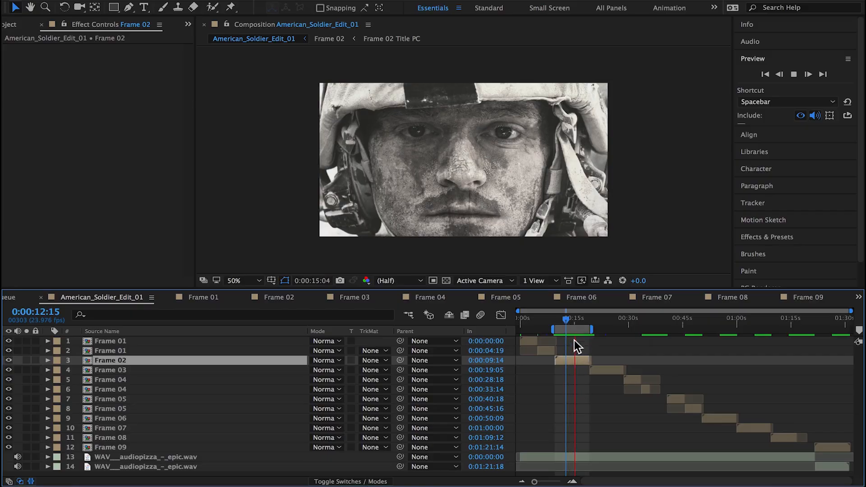
left_click_drag(849, 311, 636, 311)
left_click_drag(518, 311, 542, 310)
left_click_drag(636, 311, 597, 311)
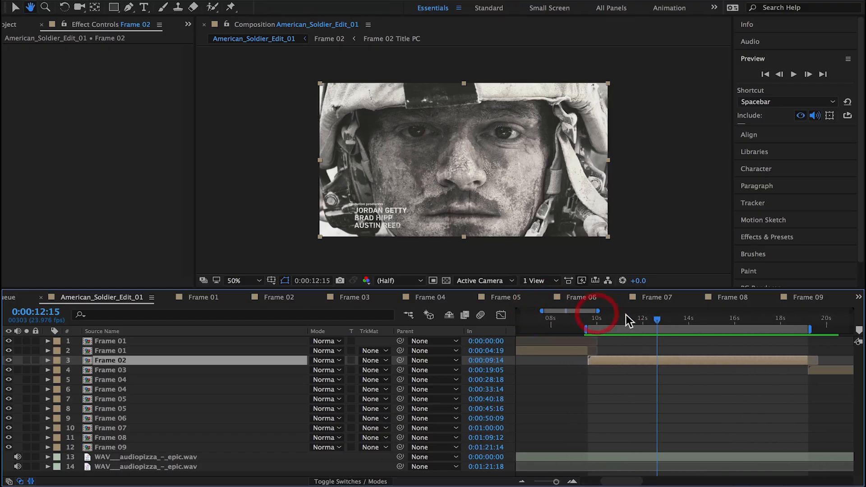
key("space")
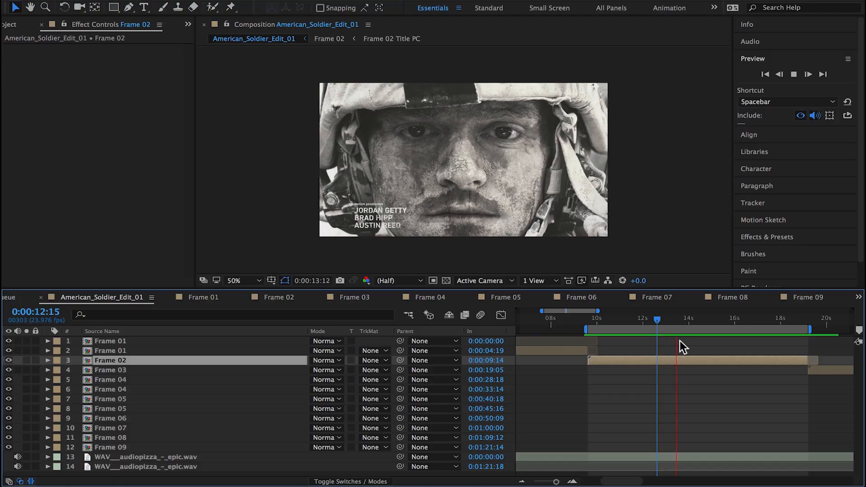
left_click(702, 321)
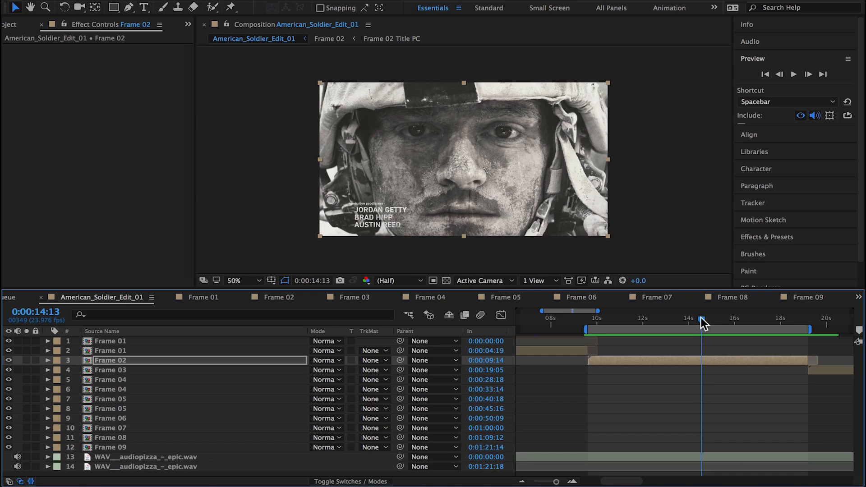
key("space")
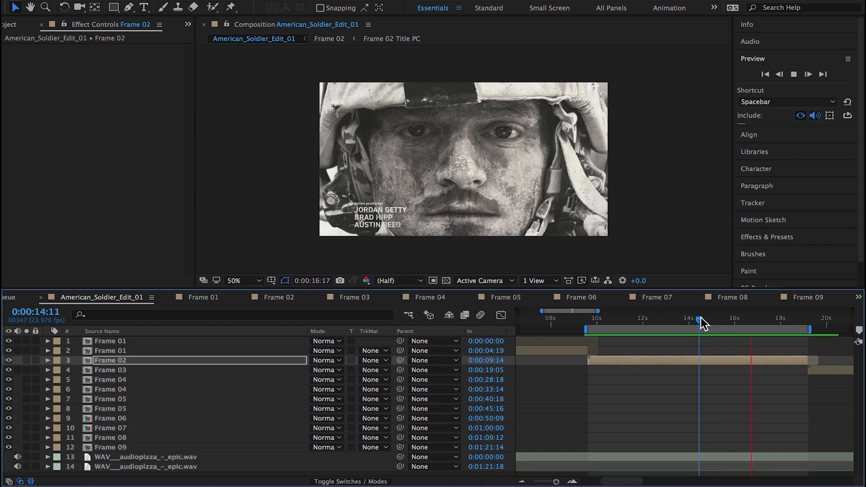
key("Page_Up")
key("Page_Up")
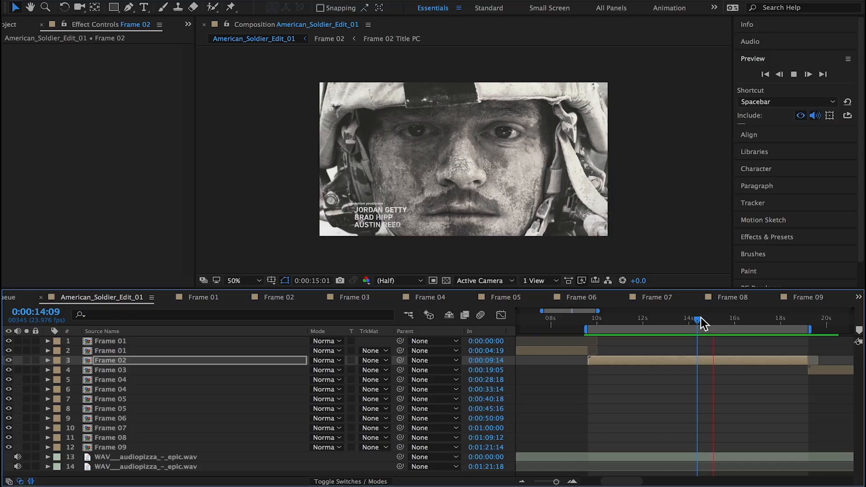
left_click(700, 319)
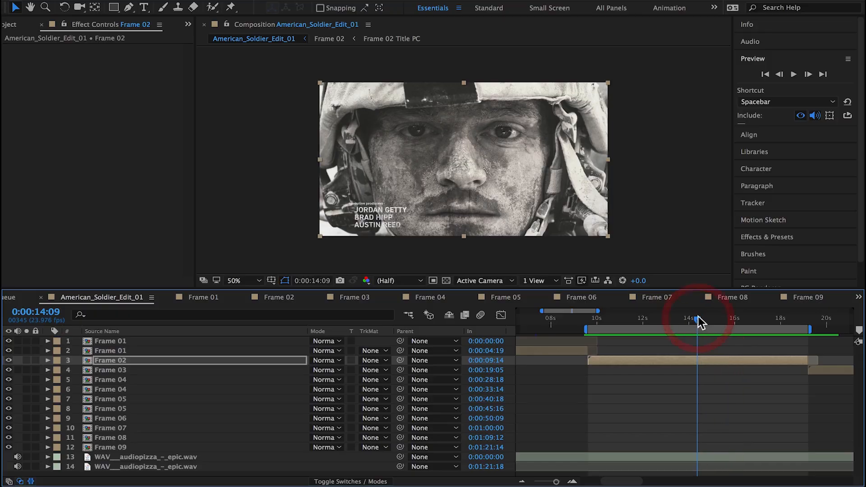
double_click(114, 360)
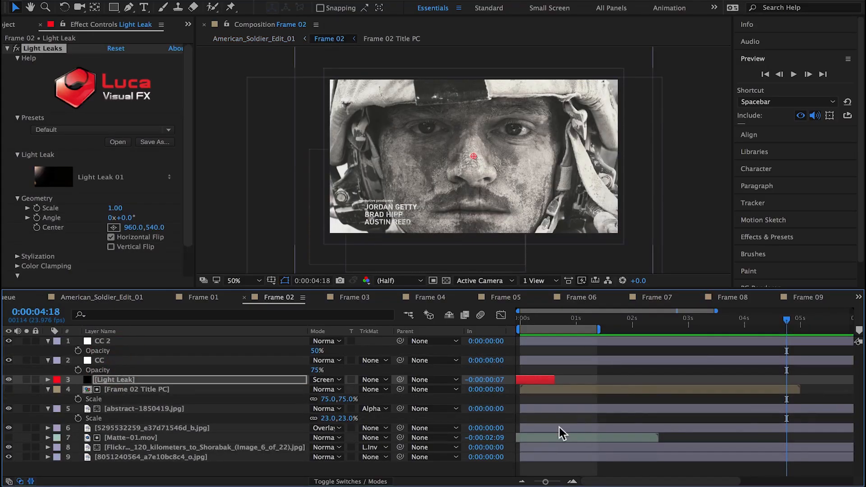
left_click(559, 427)
left_click(111, 432)
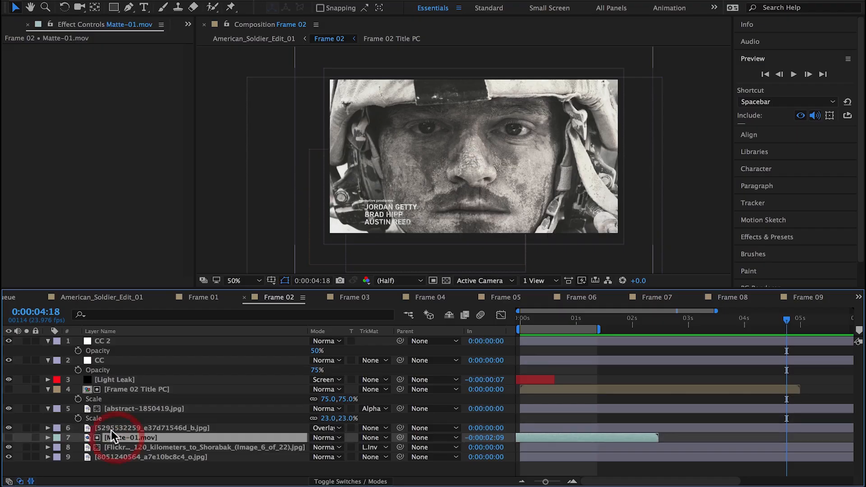
left_click(111, 428)
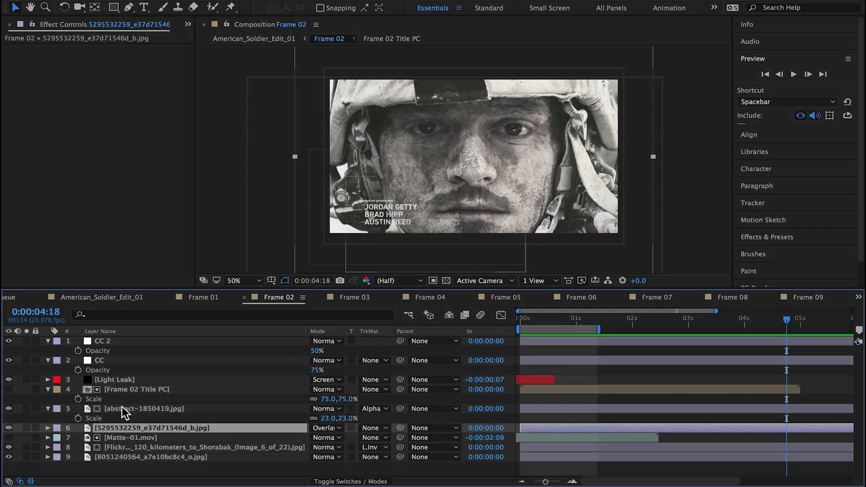
left_click_drag(537, 437, 727, 439)
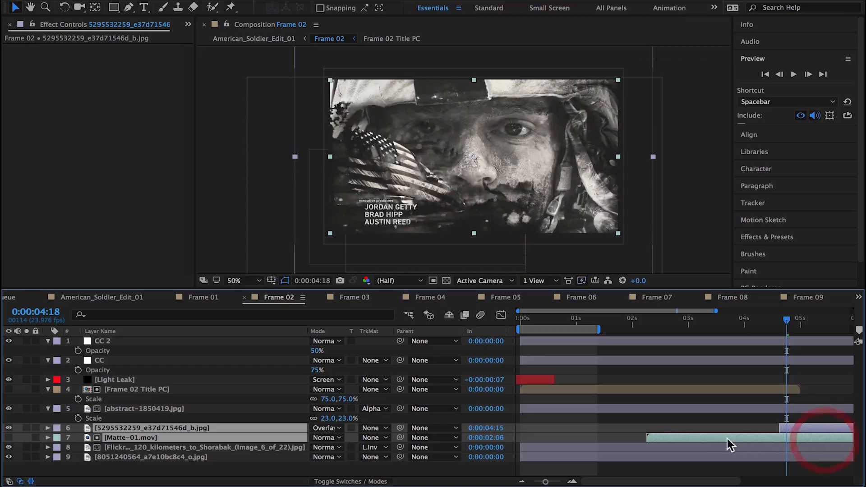
key("super+z")
left_click(589, 418)
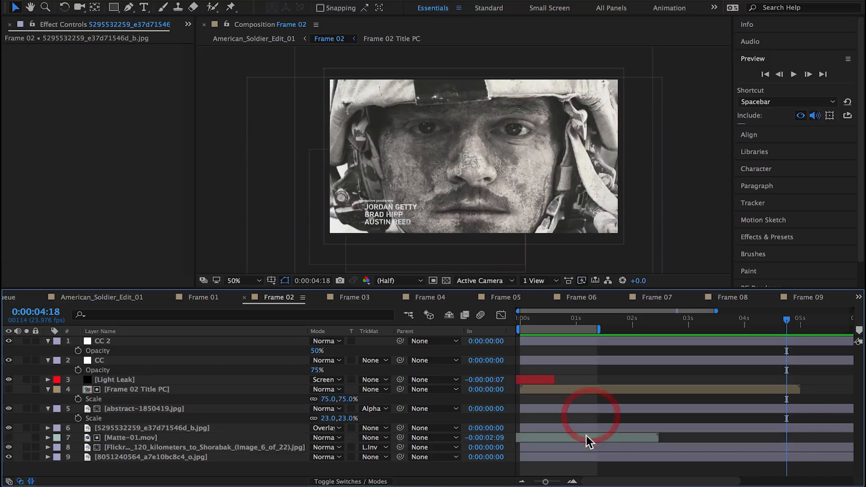
Step: Move Matte-01.mov and the Flickr soldier photo layer below it together so both start at 0:00:04:03
left_click(585, 438)
left_click(577, 448, "shift")
left_click_drag(550, 442, 674, 454)
left_click(769, 448)
scroll(672, 455, "right", 4)
left_click(605, 437)
left_click(590, 444, "shift")
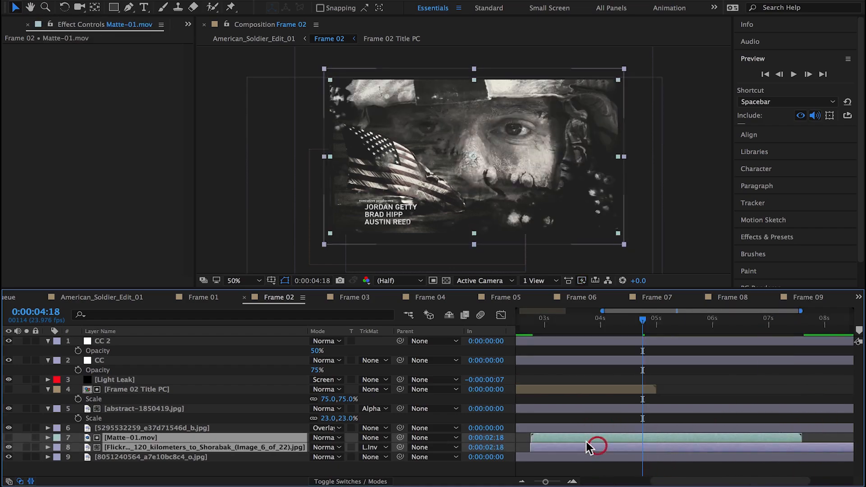
left_click_drag(586, 442, 656, 444)
Step: Enable time remapping on Matte-01.mov, extend the layer's start back to -0:00:01:09, and scrub the matte reveal
left_click_drag(642, 333, 605, 335)
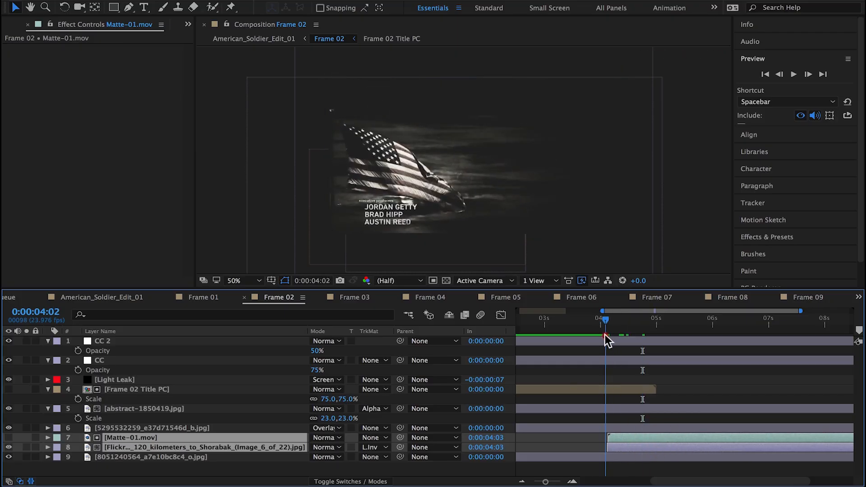
right_click(605, 441)
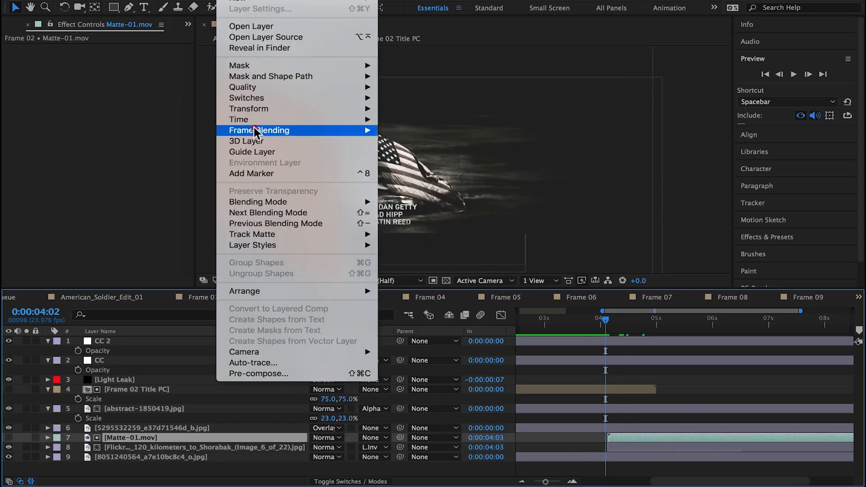
mouse_move(316, 120)
left_click(406, 119)
left_click_drag(607, 437, 440, 441)
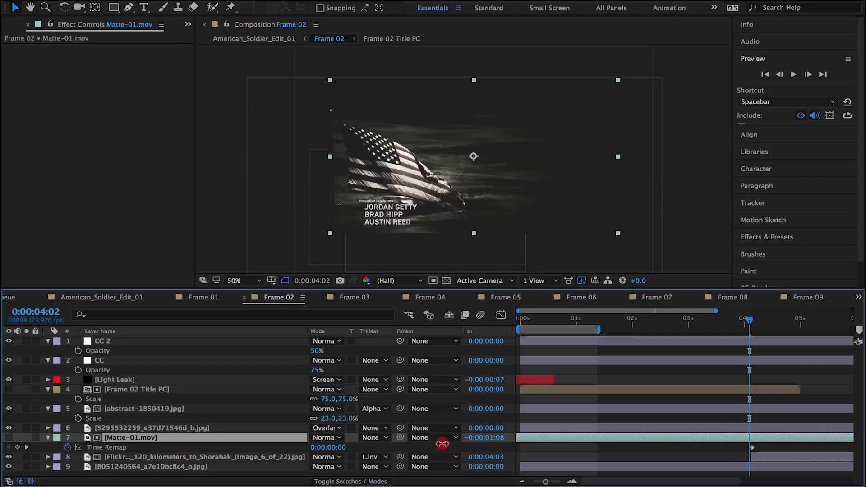
left_click(750, 458)
scroll(726, 405, "right", 3)
left_click_drag(631, 324, 666, 336)
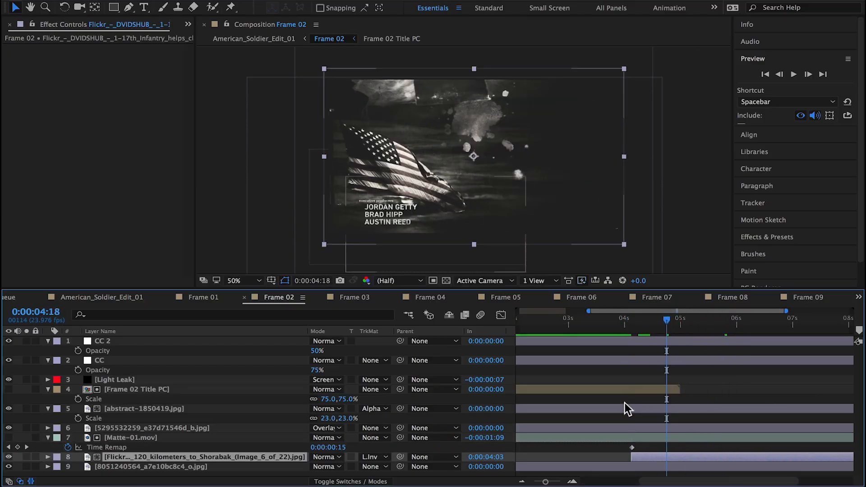
Step: Enable time remapping on the Frame 02 Title PC layer and extend its end past the original five seconds
left_click(625, 388)
left_click(229, 1)
mouse_move(368, 120)
left_click(427, 121)
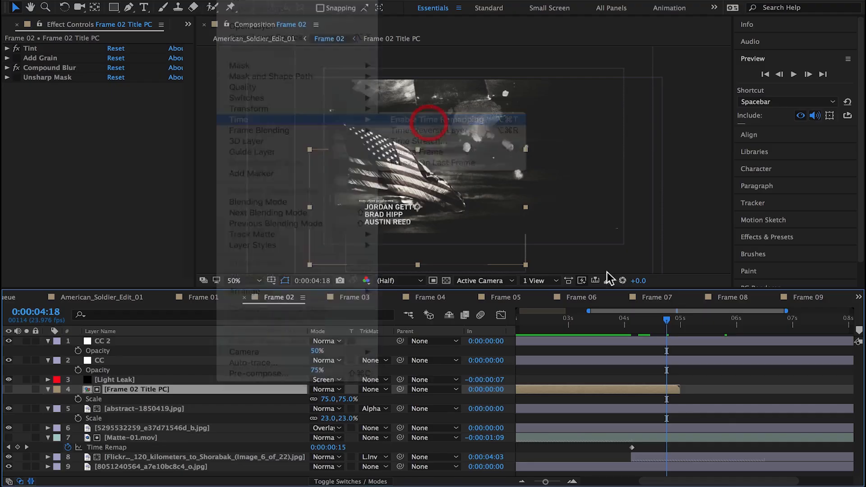
left_click_drag(679, 389, 861, 385)
Step: Add a time remap keyframe to Frame 02 Title PC one frame before 0:00:05:00 and delete the keyframe at 0:00:05:00
mouse_move(561, 321)
left_mouse_down()
mouse_move(618, 324)
mouse_move(567, 330)
left_mouse_up()
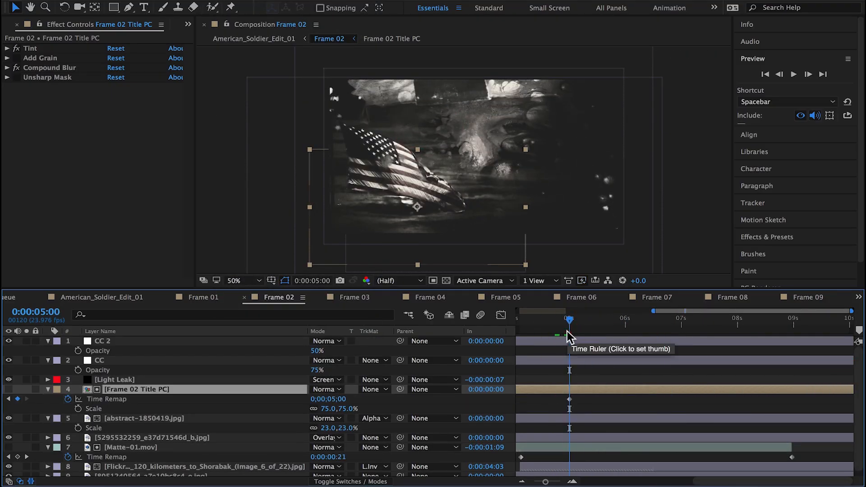
left_click(567, 331)
left_click(18, 399)
left_click(26, 398)
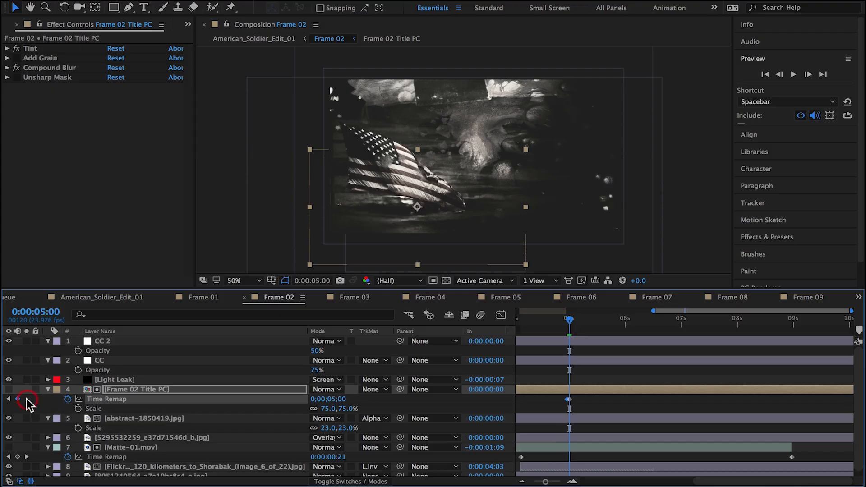
left_click(17, 399)
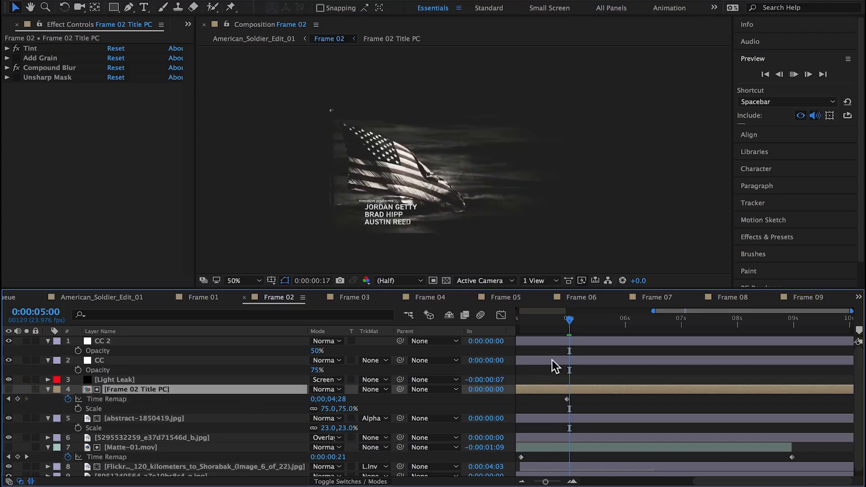
Step: Return to the start of the Frame 02 composition and collapse the properties of all its layers
left_click(102, 299)
left_click(279, 297)
left_click_drag(550, 321, 496, 327)
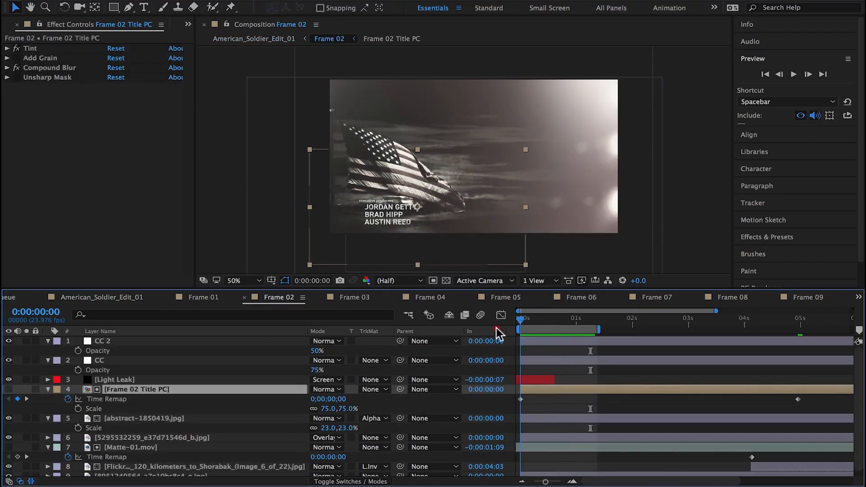
key("super+a")
left_click(48, 360)
left_click(134, 427)
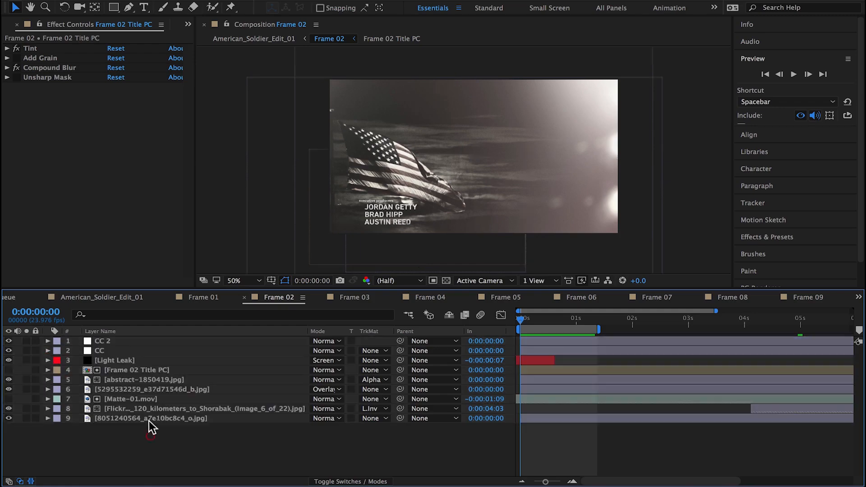
Step: Make all layers from Frame 02 Title PC down to the bottom background image 3D layers
left_click(134, 370)
left_click(140, 418, "shift")
left_click(343, 481)
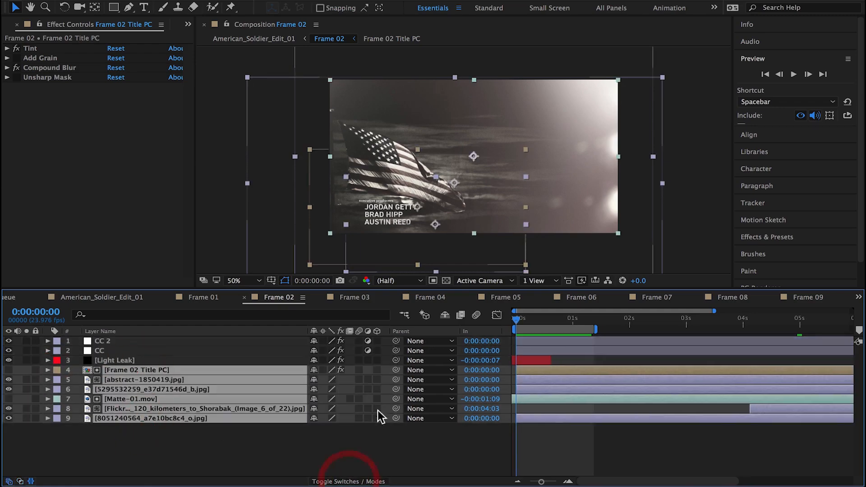
left_click(377, 370)
Step: Add a one-node camera above the Frame 02 Title PC layer, choosing a lens preset in its settings
right_click(214, 381)
left_click(436, 32)
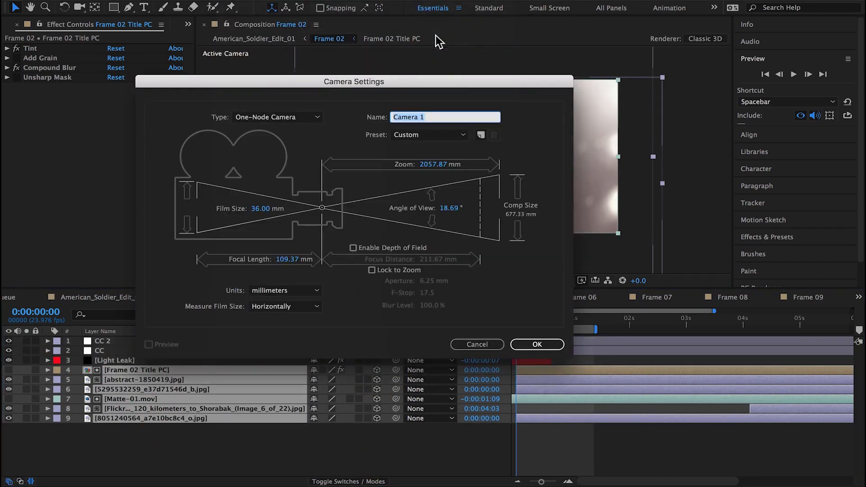
left_click(436, 134)
left_click(418, 206)
left_click(536, 344)
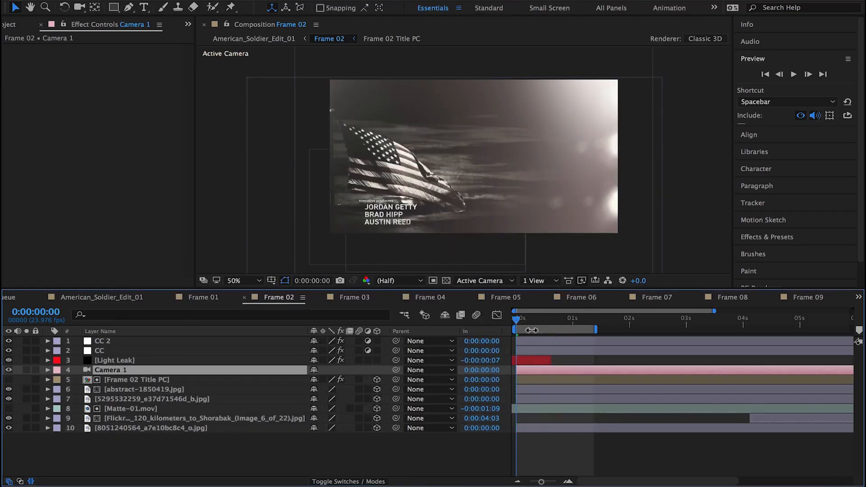
Step: Keyframe Camera 1's Position at the composition start and, at 0:00:09:23, raise its X position to create a sideways drift
mouse_move(517, 319)
left_mouse_down()
mouse_move(542, 326)
mouse_move(470, 326)
left_mouse_up()
key("p")
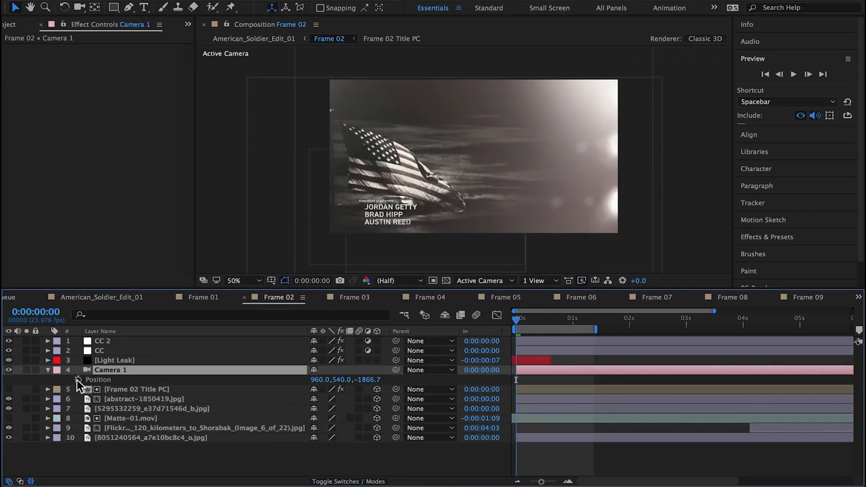
left_click(658, 319)
left_click_drag(713, 311, 851, 318)
left_click_drag(837, 320, 849, 321)
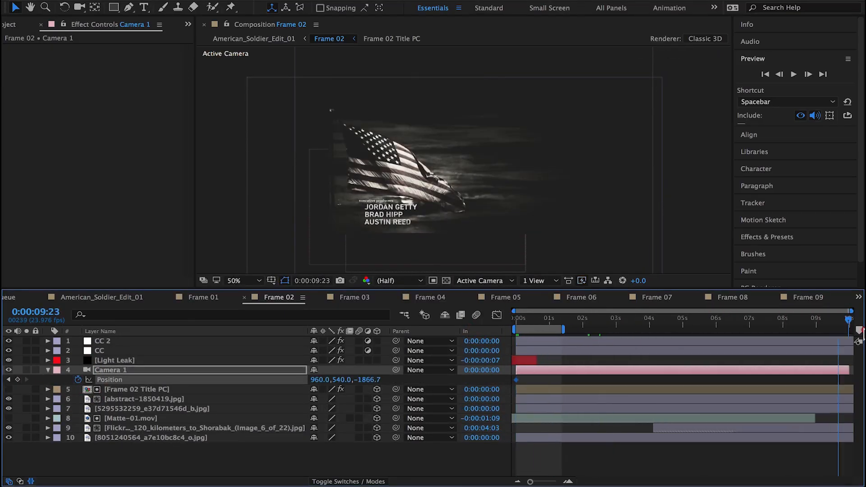
mouse_move(322, 379)
left_mouse_down()
mouse_move(360, 377)
mouse_move(237, 367)
mouse_move(334, 374)
left_mouse_up()
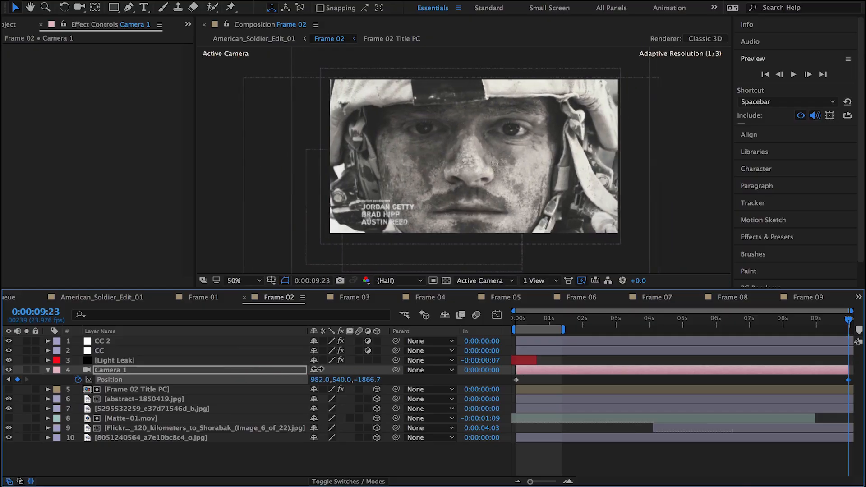
Step: At 0:00:00:00, track Camera 1 sideways to offset its starting position, and extend the work area to the full composition
left_click_drag(850, 320, 431, 368)
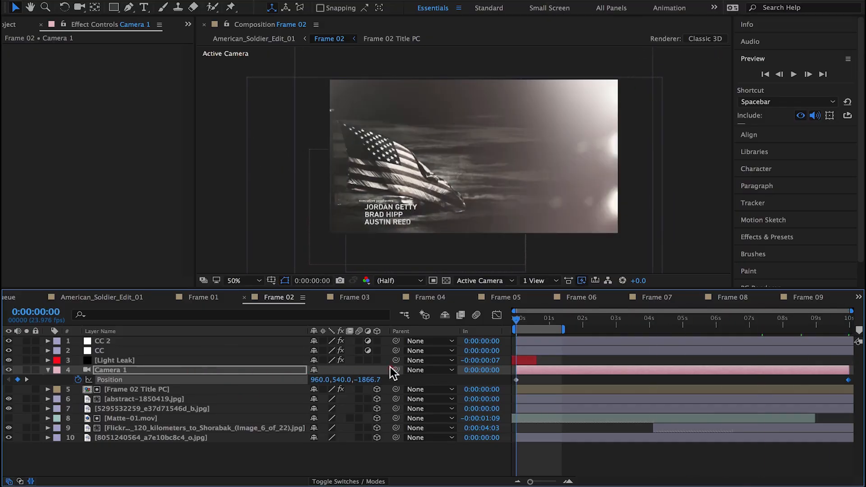
key("c")
key("c")
key("c")
left_click_drag(407, 193, 440, 188)
left_click_drag(570, 335, 850, 331)
left_click_drag(521, 321, 697, 339)
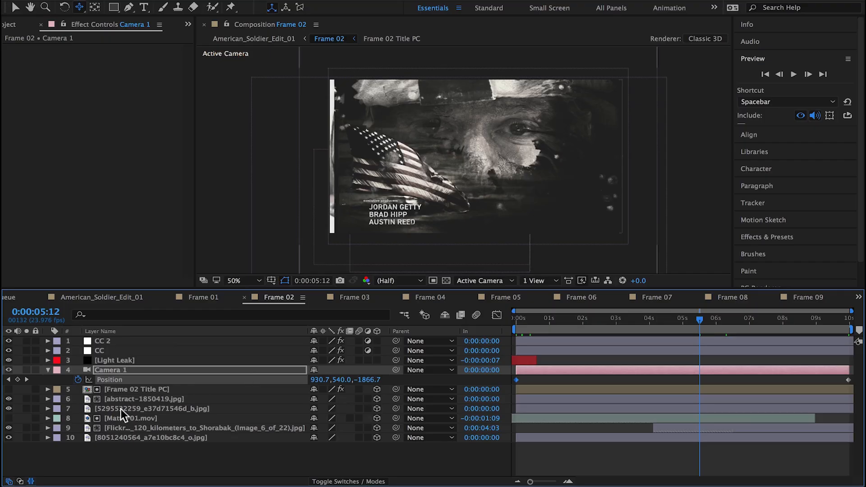
Step: Scale the Matte-01.mov layer to -105, 105, 105 so the matte covers the frame edges, and scrub through the reveal
left_click(138, 427)
key("s")
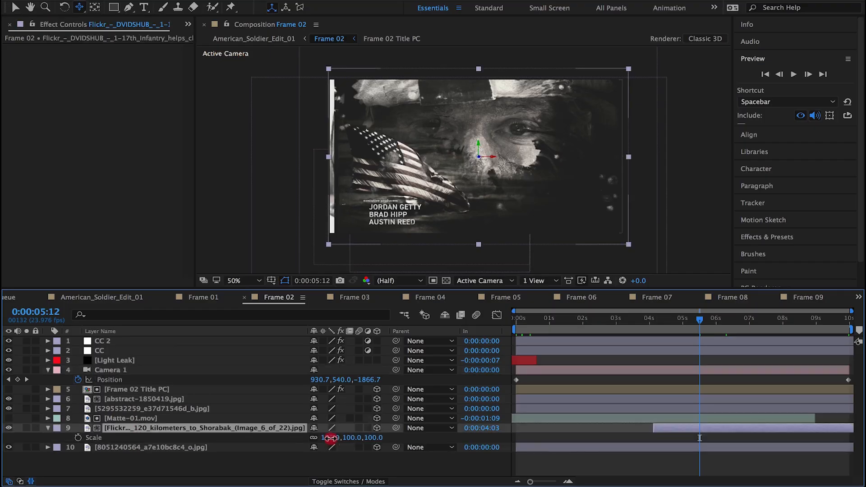
left_click_drag(331, 438, 331, 438)
left_click(187, 419)
key("s")
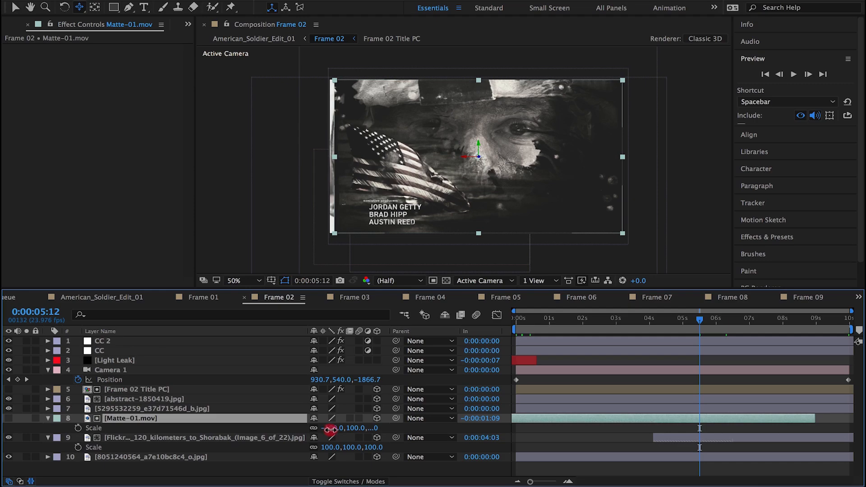
left_click_drag(330, 428, 332, 429)
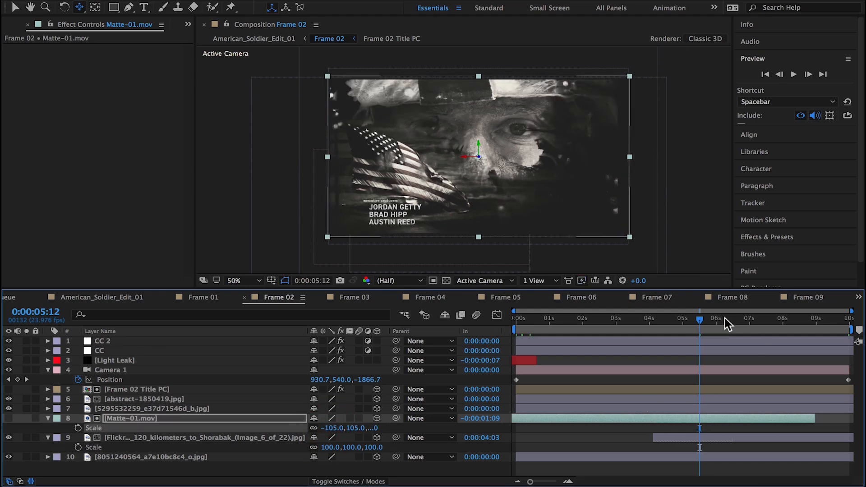
left_click_drag(725, 318, 657, 359)
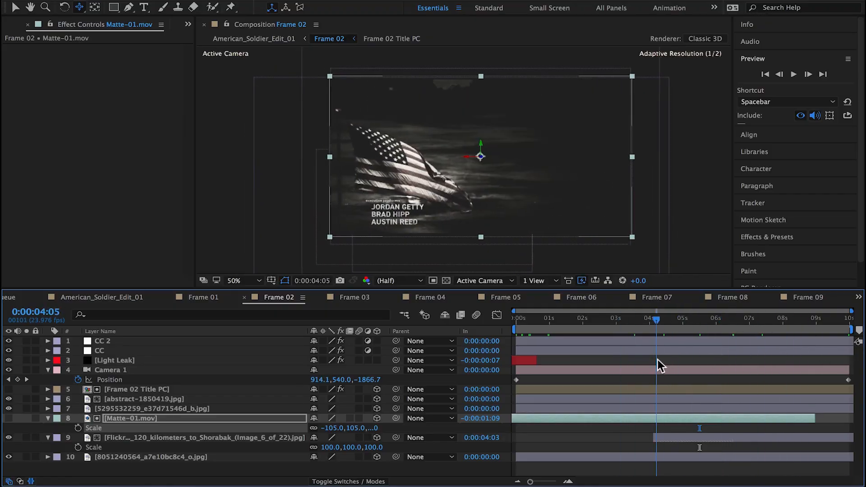
Step: Parent the Frame 02 Title PC layer to abstract-1850419.jpg
left_click(121, 398)
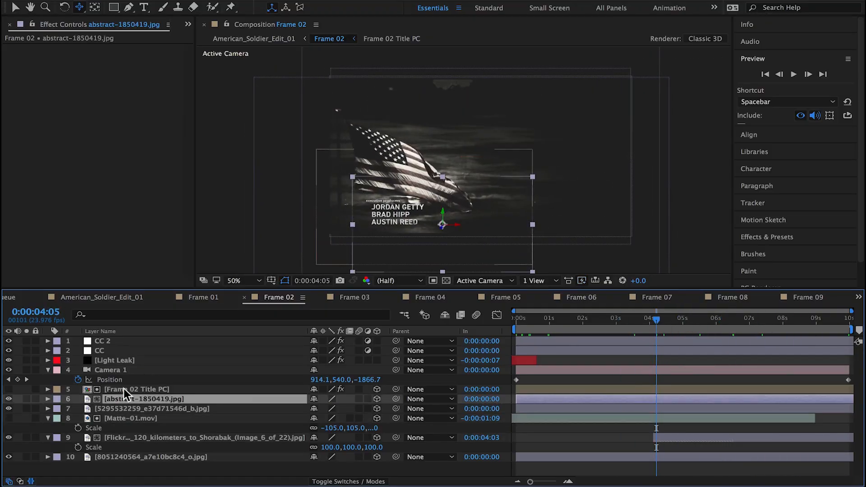
left_click(142, 389)
left_click_drag(396, 389, 185, 399)
Step: Reposition the abstract-1850419.jpg layer with its parented title onto the lower right of the soldier photo, checking it near the composition's end
key("v")
left_click_drag(449, 226, 592, 221)
left_click_drag(651, 319, 833, 324)
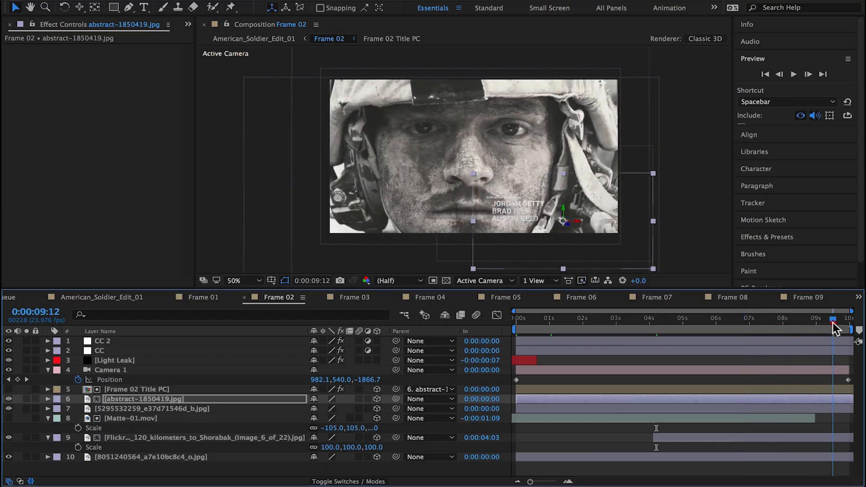
left_click_drag(578, 222, 602, 207)
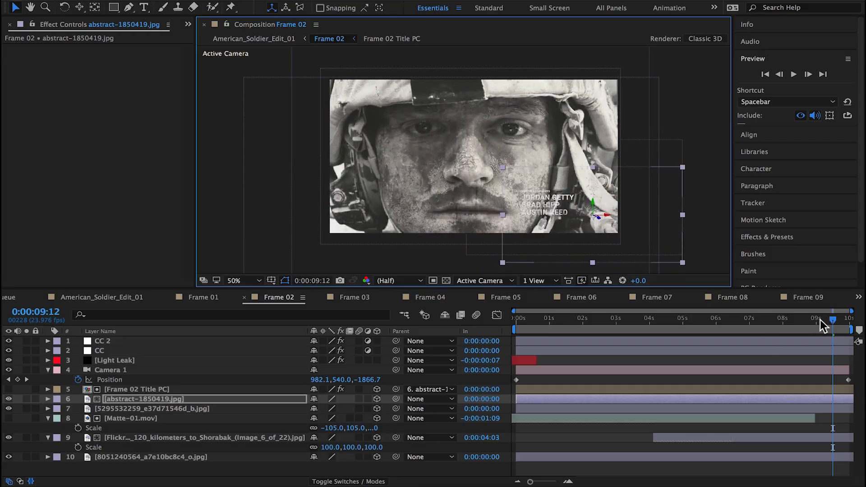
left_click_drag(820, 321, 830, 338)
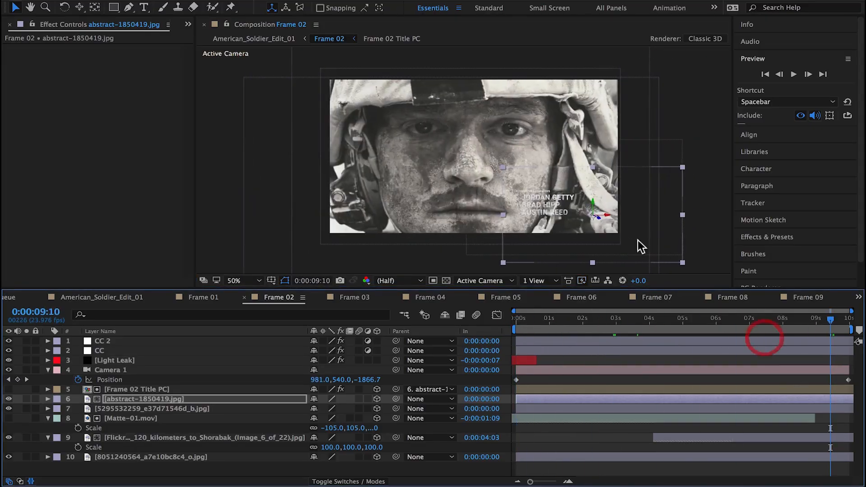
left_click_drag(565, 214, 444, 167)
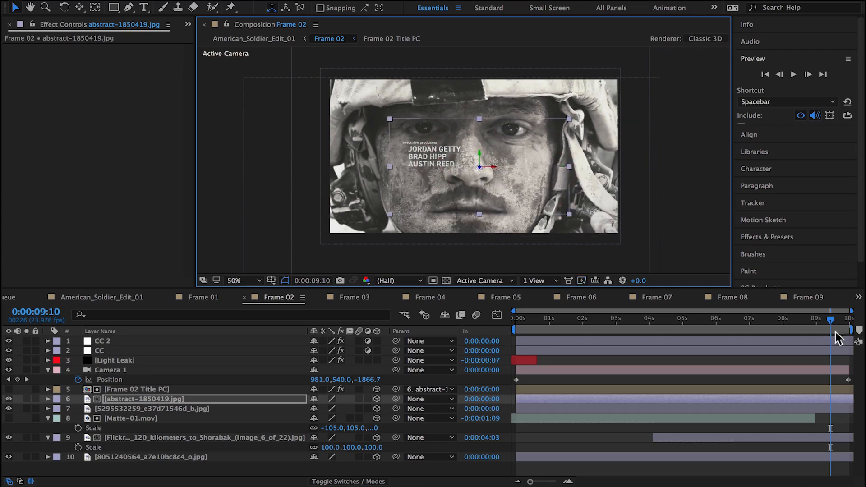
left_click_drag(831, 321, 847, 338)
left_click(444, 162)
left_click_drag(444, 162, 550, 189)
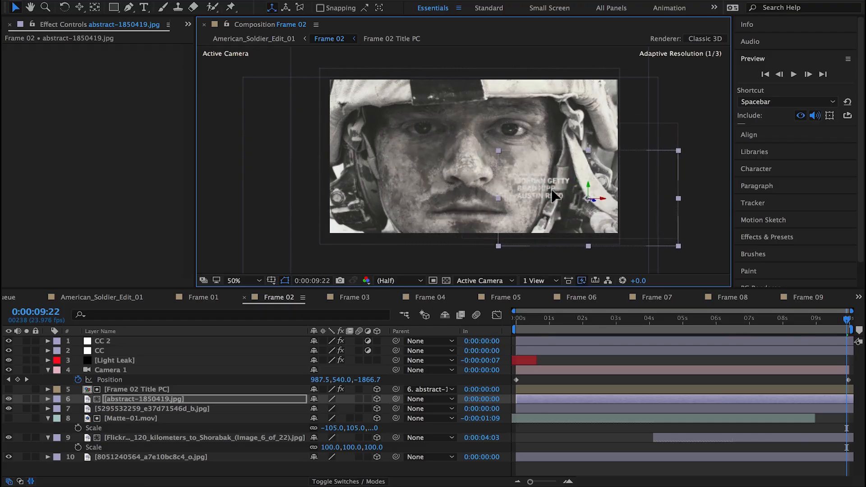
left_click(116, 408)
left_click(232, 0)
mouse_move(239, 2)
left_click(406, 13)
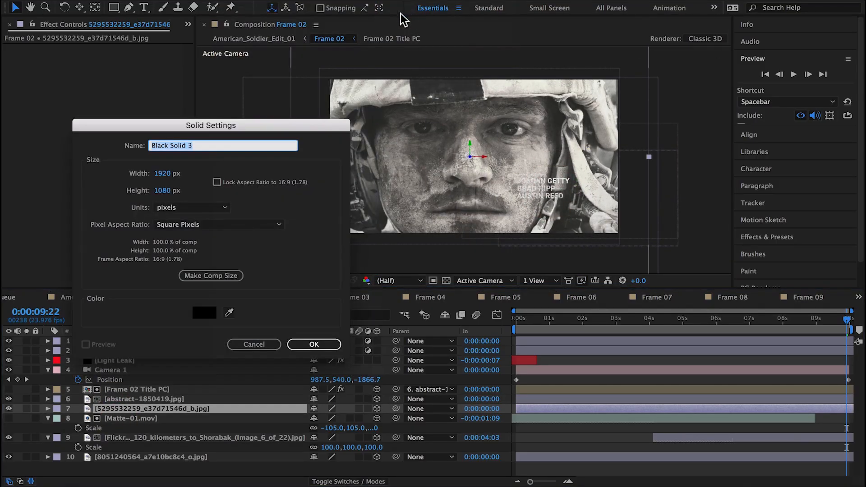
type("shadow")
key("Return")
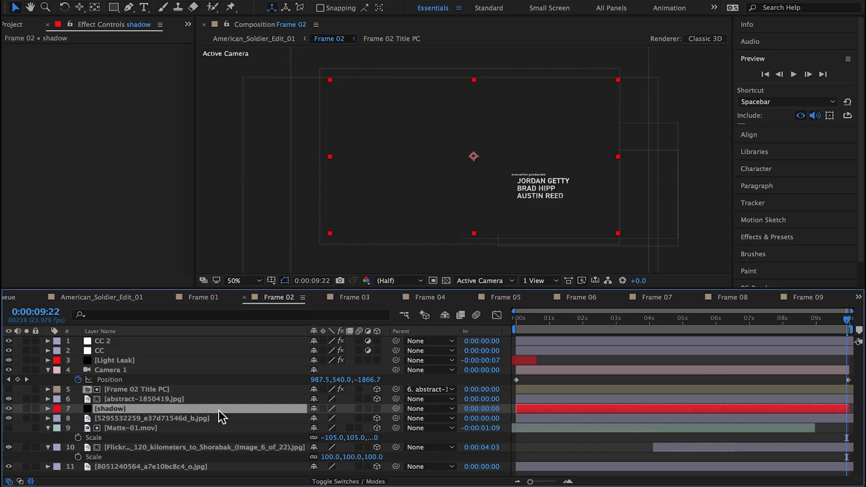
Step: Make the shadow solid 3D and move it down and right so it sits behind the title text
left_click_drag(456, 195, 521, 220)
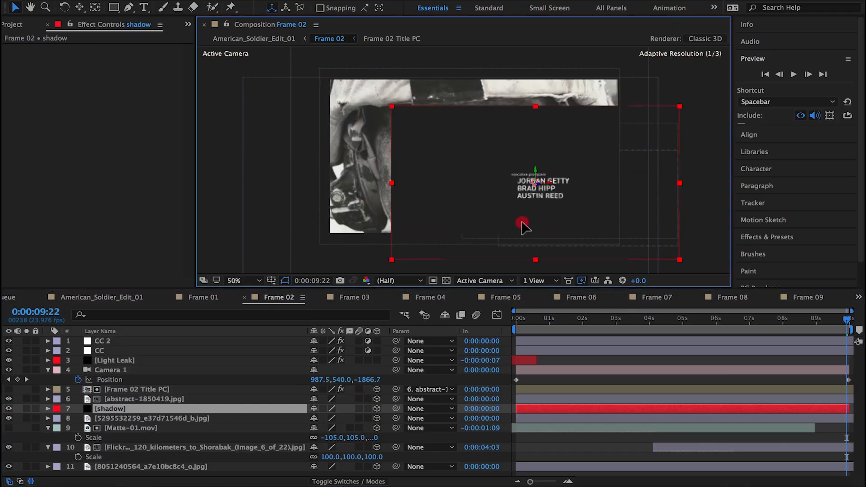
key("ctrl+k")
left_click(481, 373)
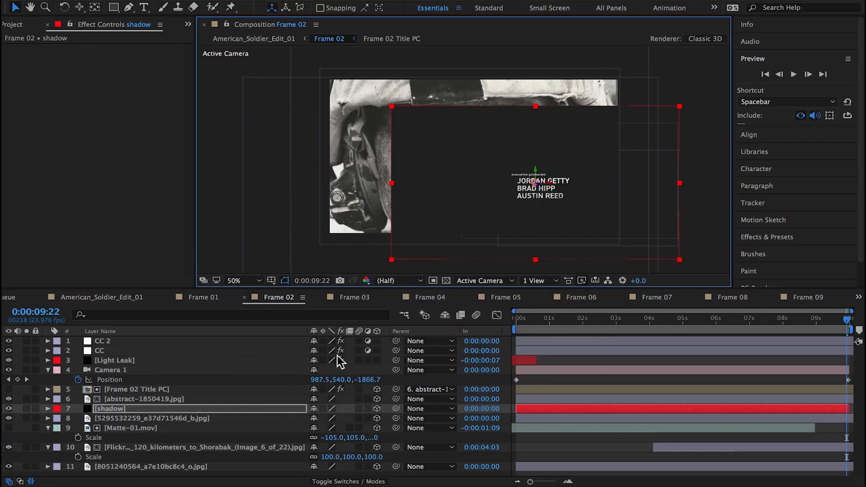
left_click(26, 408)
left_click(26, 408)
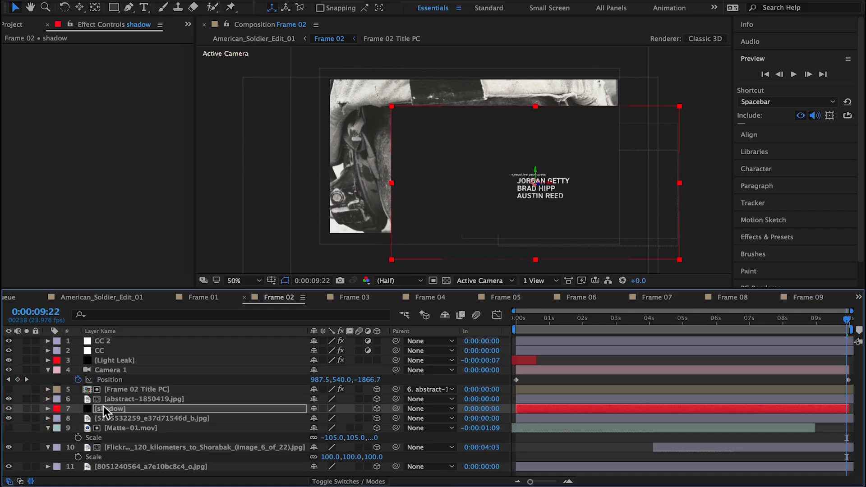
key("s")
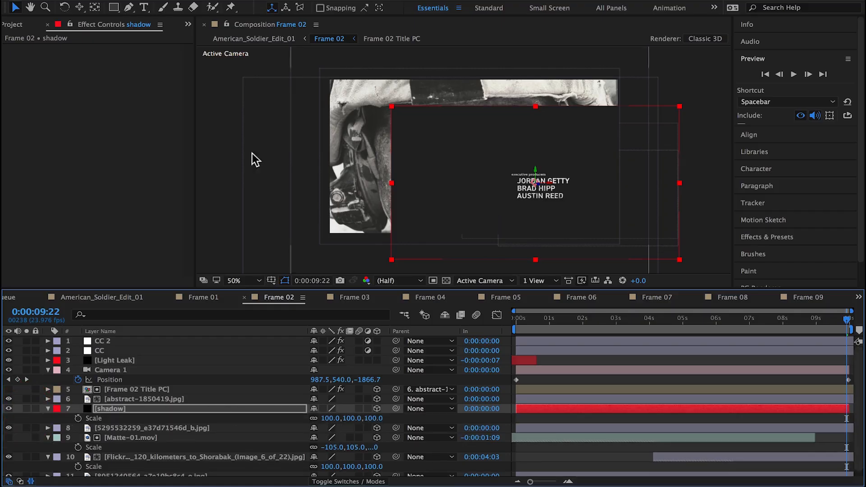
Step: Draw a closed, rounded Pen tool mask on the shadow solid around the title text
key("g")
left_click_drag(512, 161, 500, 168)
mouse_move(503, 183)
left_mouse_down()
mouse_move(531, 216)
mouse_move(580, 205)
left_mouse_up()
mouse_move(590, 186)
left_mouse_down()
mouse_move(597, 174)
mouse_move(545, 157)
mouse_move(533, 192)
left_mouse_up()
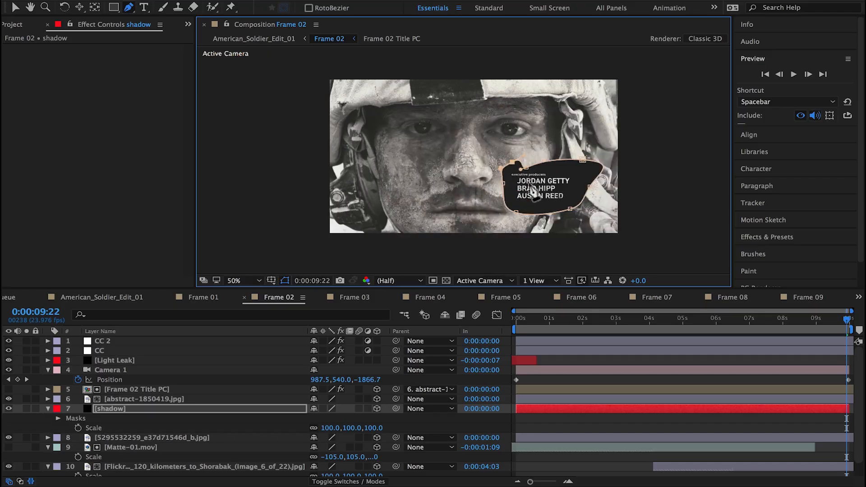
Step: Pull the mask's upper-right and right points inward and set Mask Feather to 168 pixels
key("v")
left_click_drag(590, 186, 582, 189)
left_click_drag(582, 159, 568, 165)
key("f")
left_click_drag(324, 427, 420, 423)
Step: Try the Overlay and Soft Light blending modes on the shadow layer, and return it to Normal
left_click(343, 481)
left_click(324, 409)
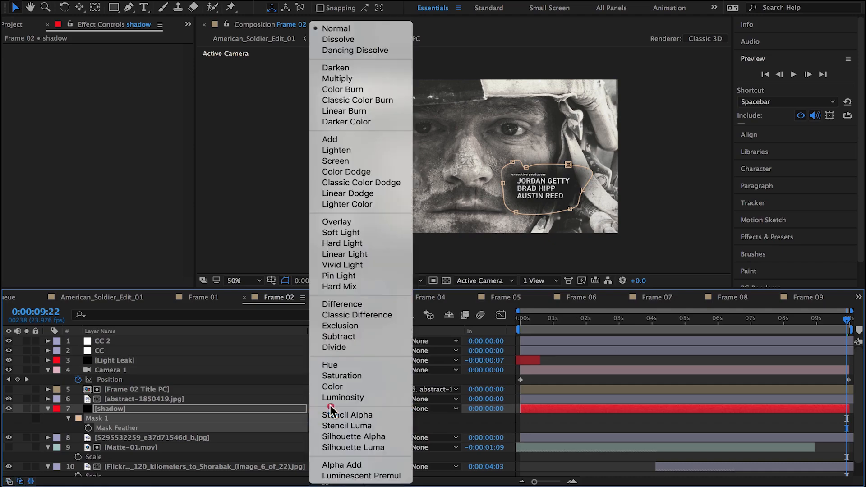
left_click(332, 225)
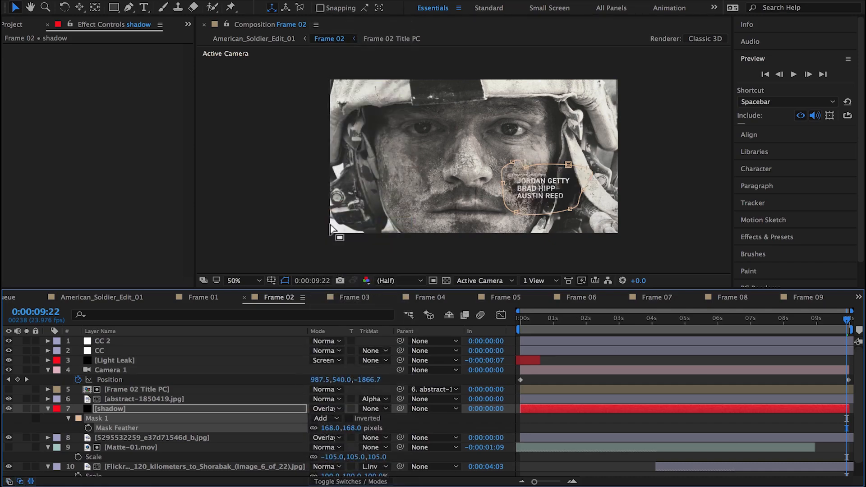
scroll(331, 228, "up", 3)
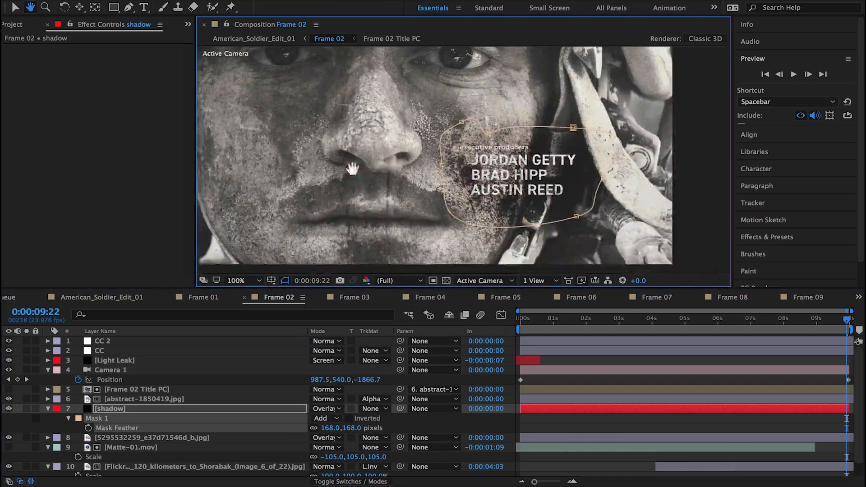
left_click(326, 408)
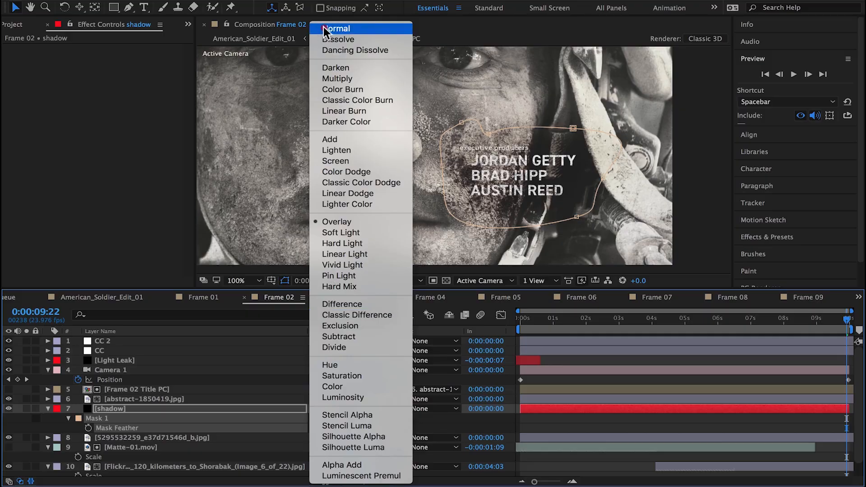
left_click(351, 229)
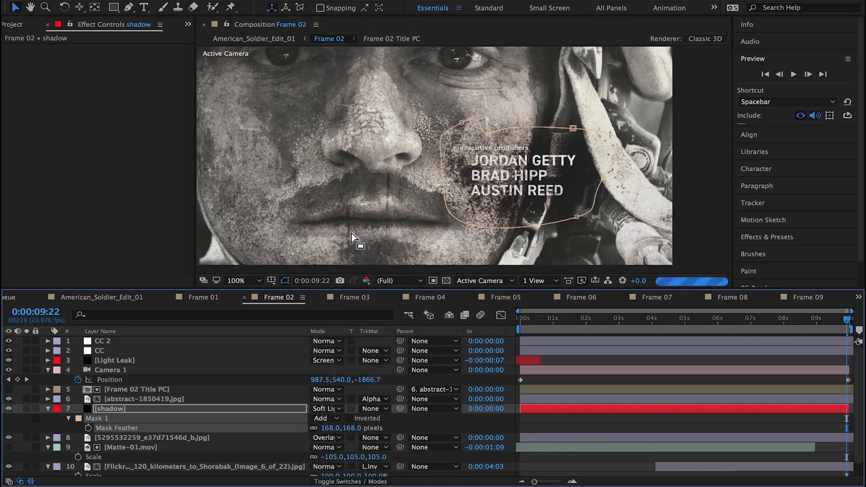
left_click(9, 408)
left_click(9, 408)
left_click(323, 409)
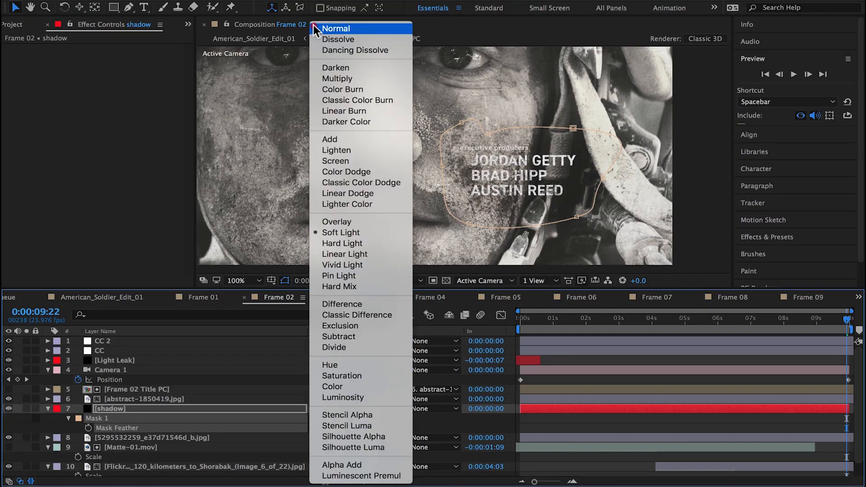
left_click(321, 26)
Step: Set the shadow layer's opacity to 59% and nudge it slightly left behind the title
key("t")
left_click_drag(315, 418, 294, 421)
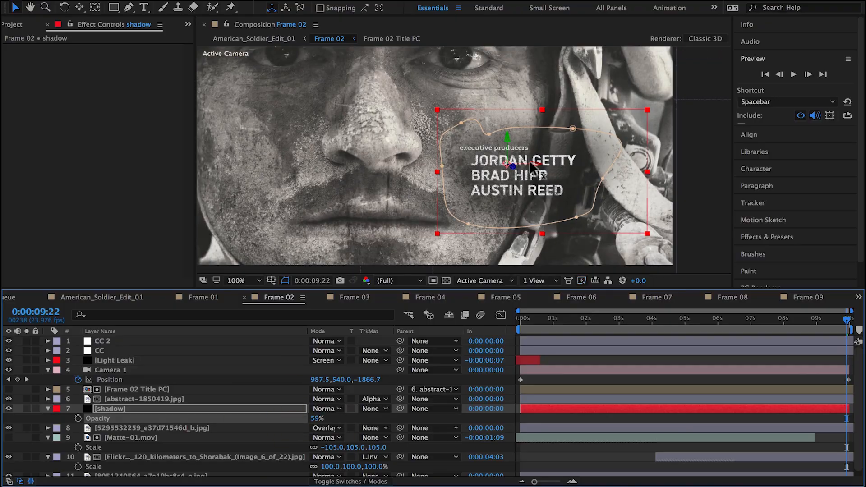
left_click_drag(533, 164, 518, 164)
scroll(521, 169, "down", 2)
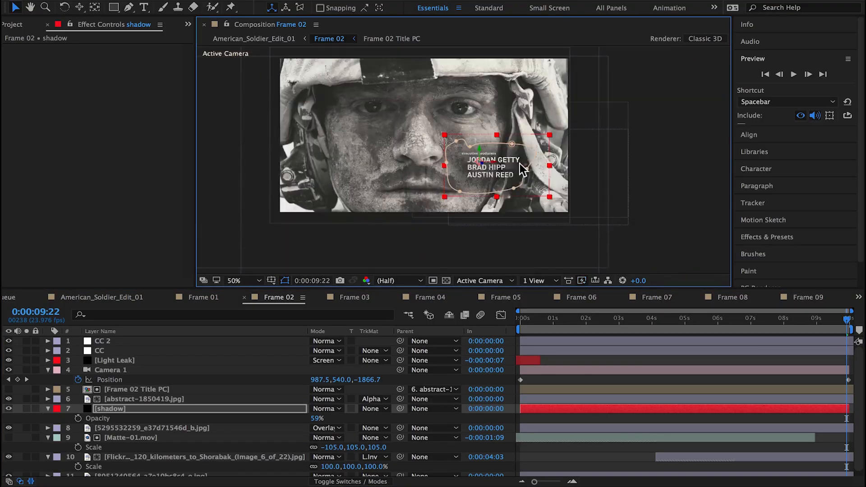
Step: Compare the shot with the shadow layer hidden and shown, and set the shadow's opacity to 44%
left_click(581, 453)
left_click(8, 408)
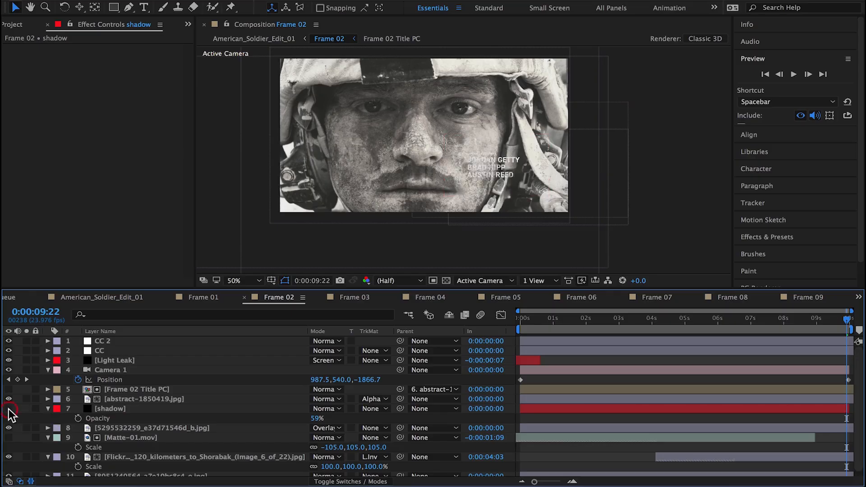
left_click(8, 409)
left_click_drag(317, 421, 302, 419)
Step: Parent the shadow layer to abstract-1850419.jpg, rename it text shadow, and scrub back to about 0:00:06:09
left_click_drag(400, 409, 195, 402)
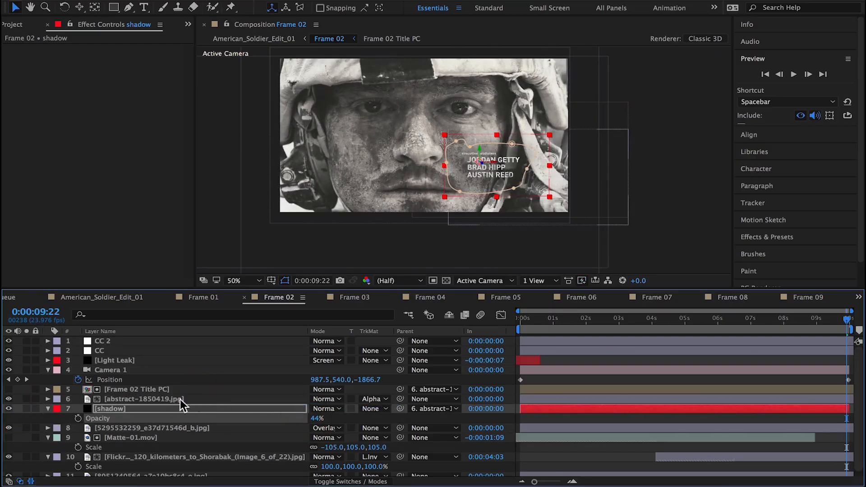
left_click(128, 409)
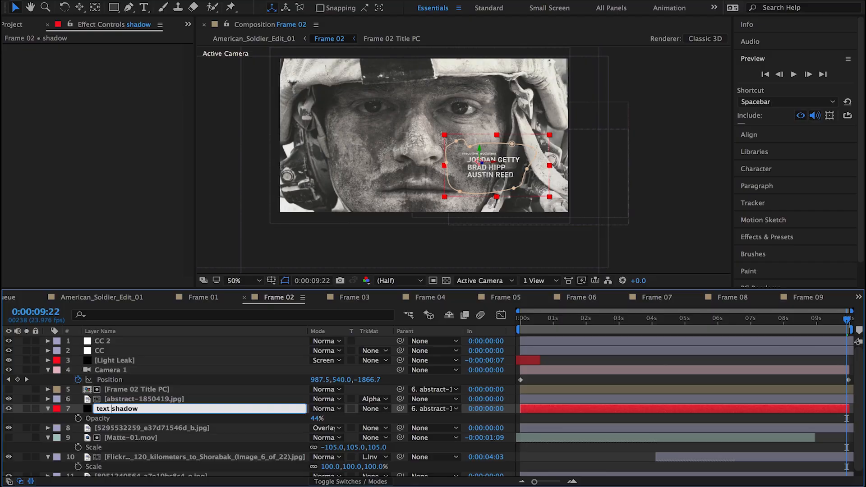
type("text")
key("Return")
left_click(543, 419)
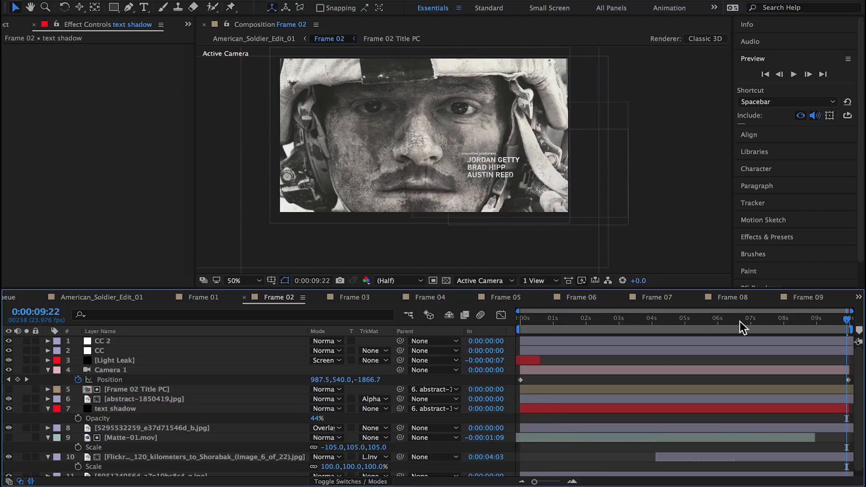
mouse_move(743, 328)
left_mouse_down()
mouse_move(502, 315)
mouse_move(647, 319)
mouse_move(555, 329)
mouse_move(730, 332)
left_mouse_up()
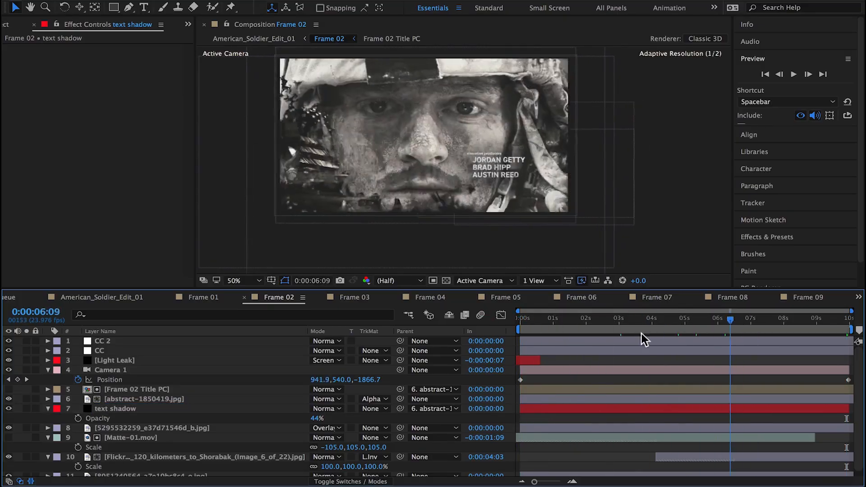
Step: Display the abstract-1850419.jpg layer's position at 0:00:01:18 and take a snapshot of the composition view
left_click_drag(641, 334, 578, 329)
left_click(137, 389)
left_click(117, 399)
key("p")
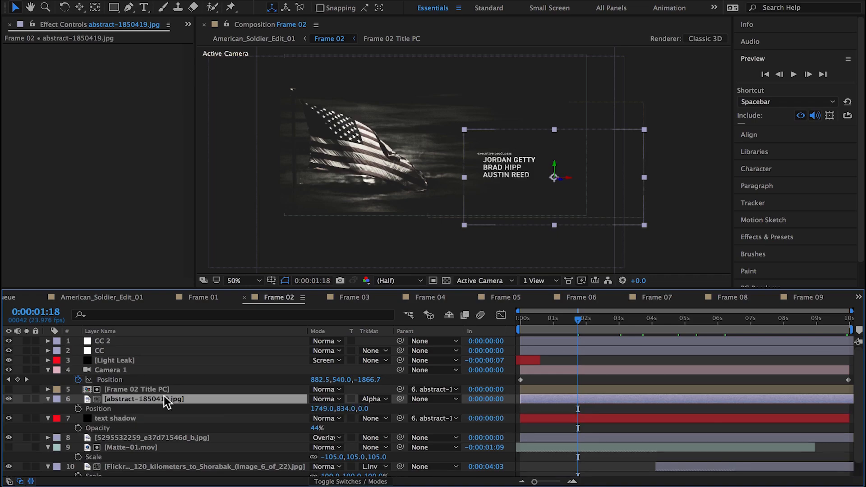
left_click_drag(361, 409, 5, 395)
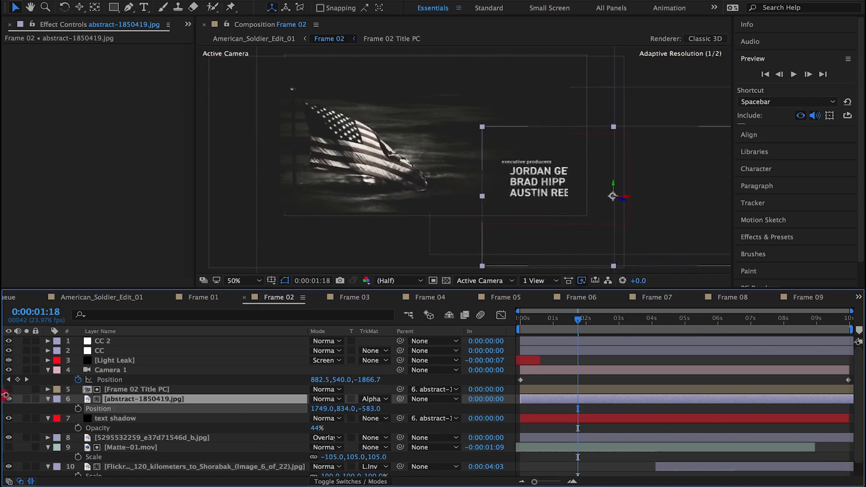
key("ctrl+z")
left_click(340, 282)
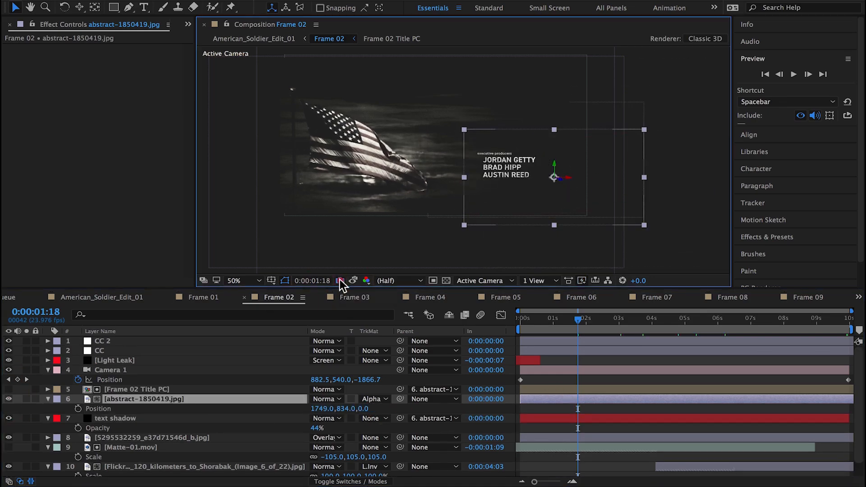
Step: Bring abstract-1850419.jpg toward the camera to Z position -1144 and shift it to about X 1357, Y 701 within the frame
left_click_drag(364, 409, 3, 403)
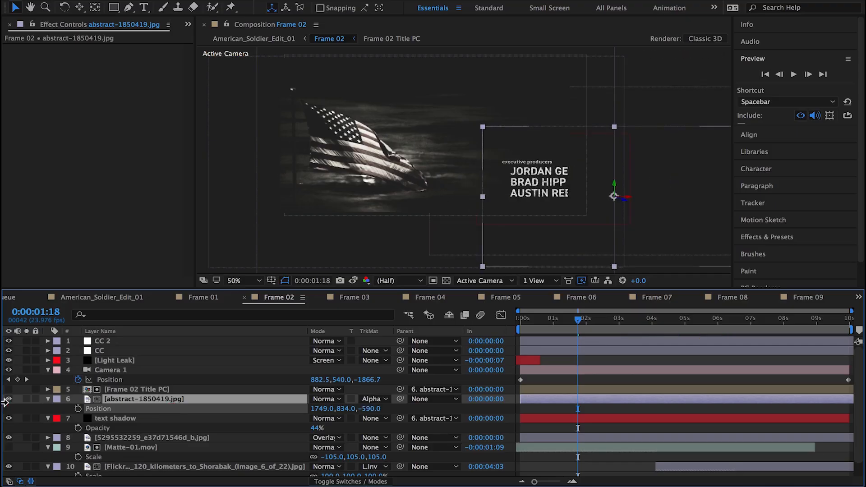
left_click_drag(372, 380, 106, 381)
key("ctrl+z")
left_click_drag(377, 408, 4, 372)
left_click(560, 193)
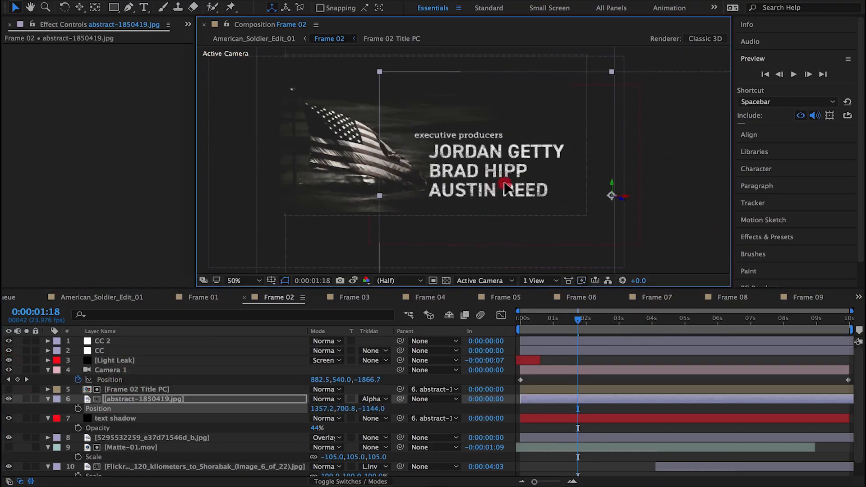
Step: Scale abstract-1850419.jpg down to 9% and move it until the title lines up with the stored snapshot
key("s")
left_click_drag(343, 414, 329, 410)
mouse_move(546, 171)
left_mouse_down()
mouse_move(514, 173)
mouse_move(522, 186)
left_mouse_up()
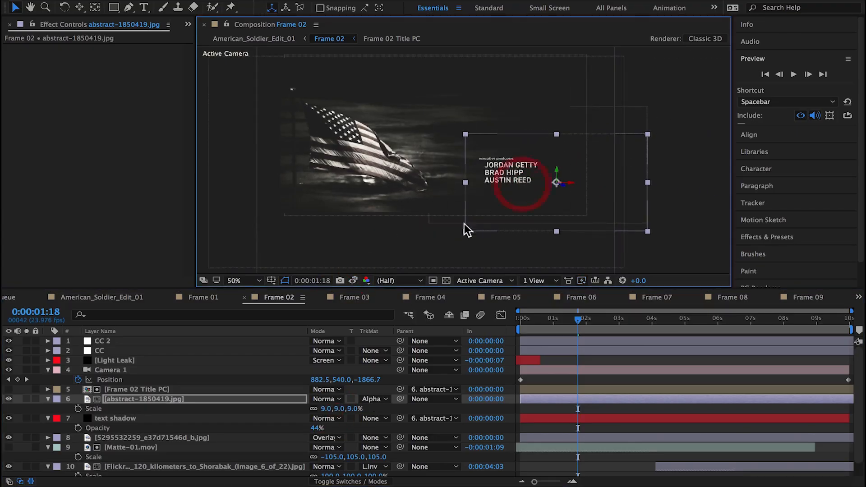
left_click(354, 280)
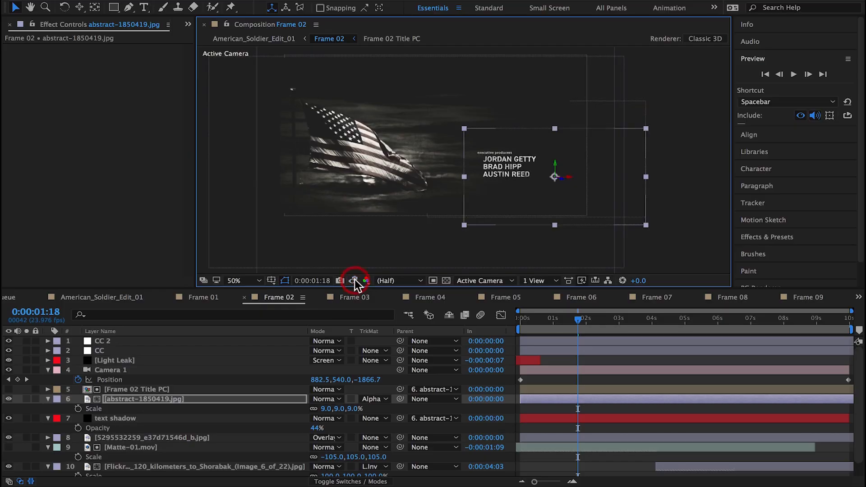
left_click_drag(575, 322, 547, 317)
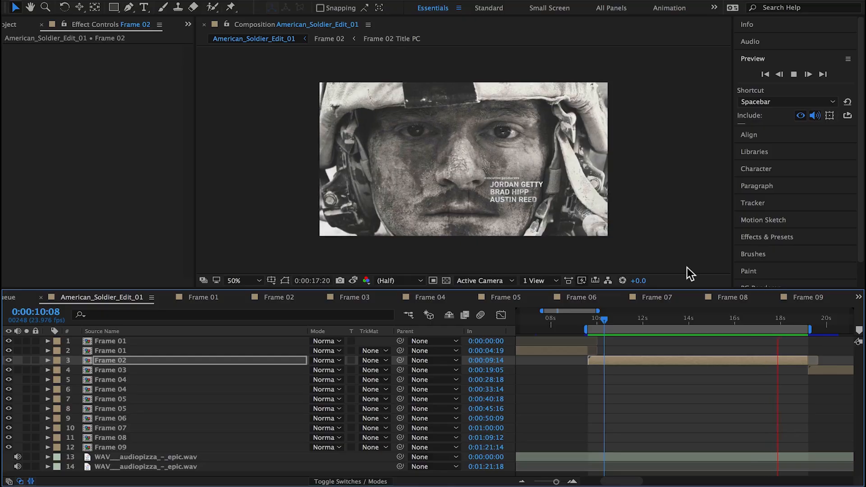
Step: Go to 0:00:14:09 in American_Soldier_Edit_01, open the Frame 02 composition there and collapse the properties of its camera, title and texture layers
left_click_drag(756, 322, 694, 323)
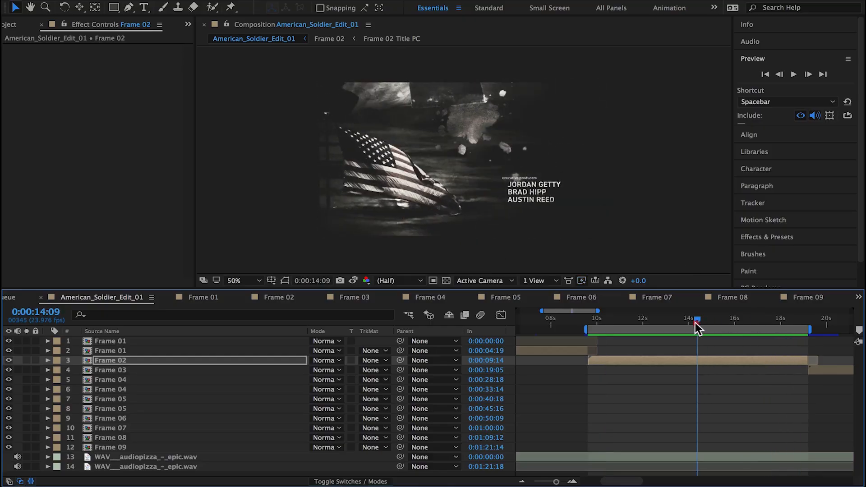
double_click(108, 359)
left_click(48, 390)
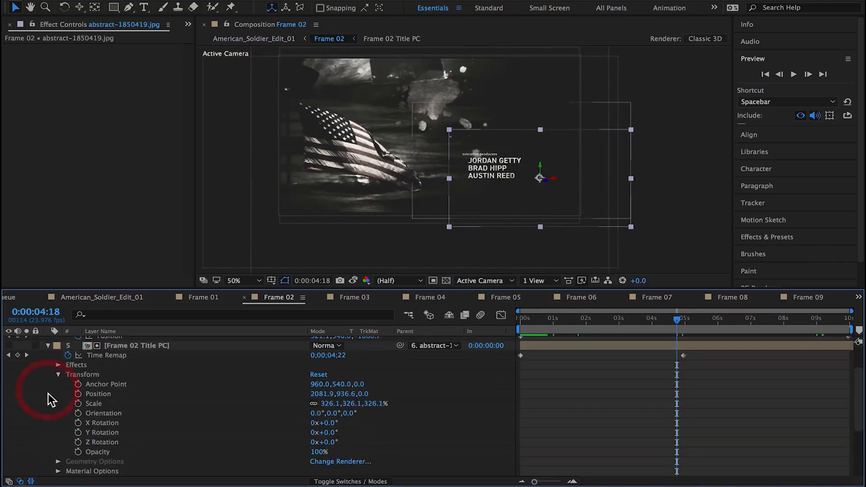
left_click(48, 344)
left_click(48, 355)
left_click(48, 384)
left_click(48, 399)
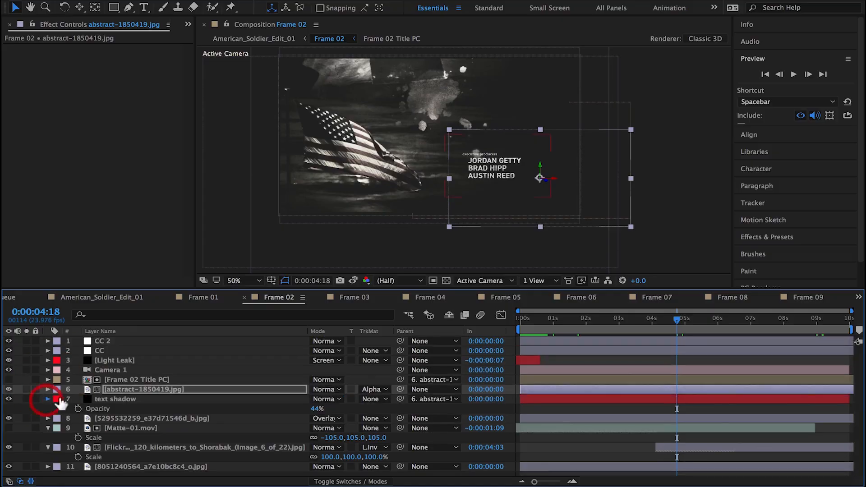
Step: Pre-compose the Frame 02 Title PC, abstract-1850419.jpg and text shadow layers as executive producer PC, made 3D with collapsed transformations
left_click(120, 380)
left_click(114, 399, "shift")
left_click(375, 482)
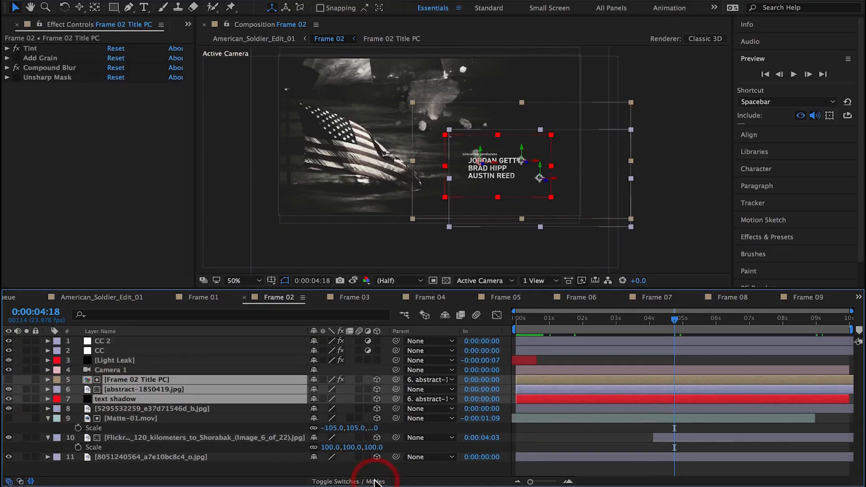
right_click(182, 388)
left_click(216, 382)
left_click_drag(380, 169, 380, 230)
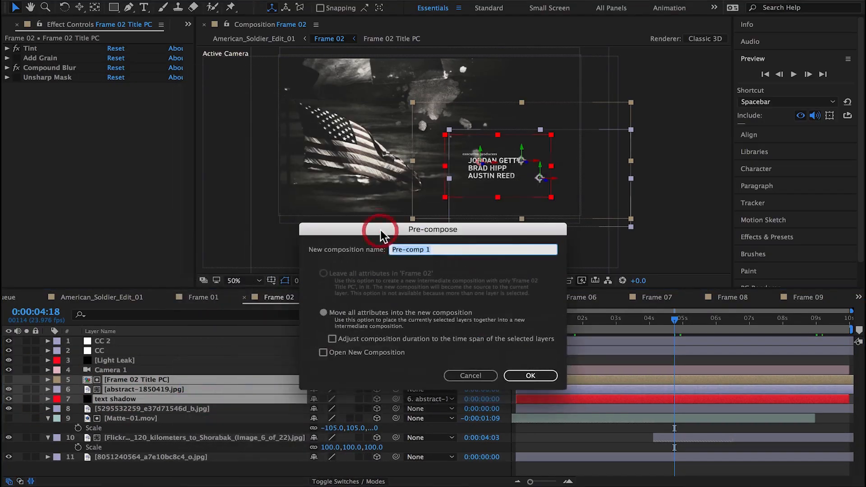
type("executive producer PC")
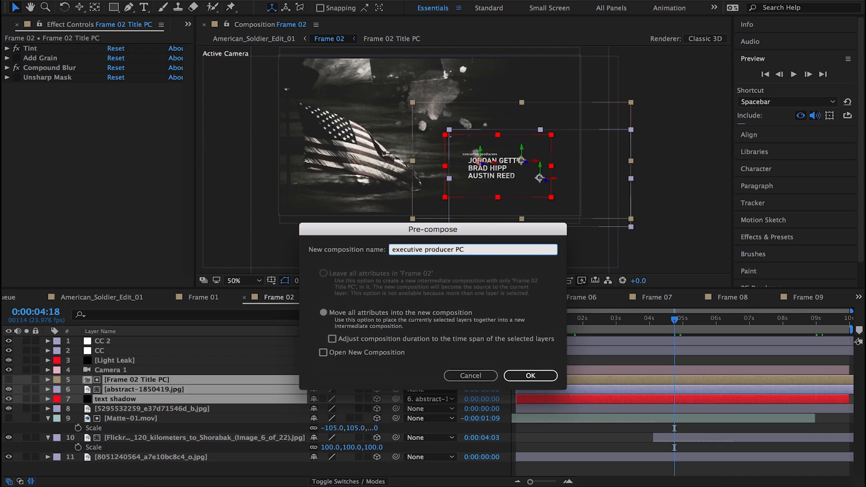
key("Return")
left_click(377, 379)
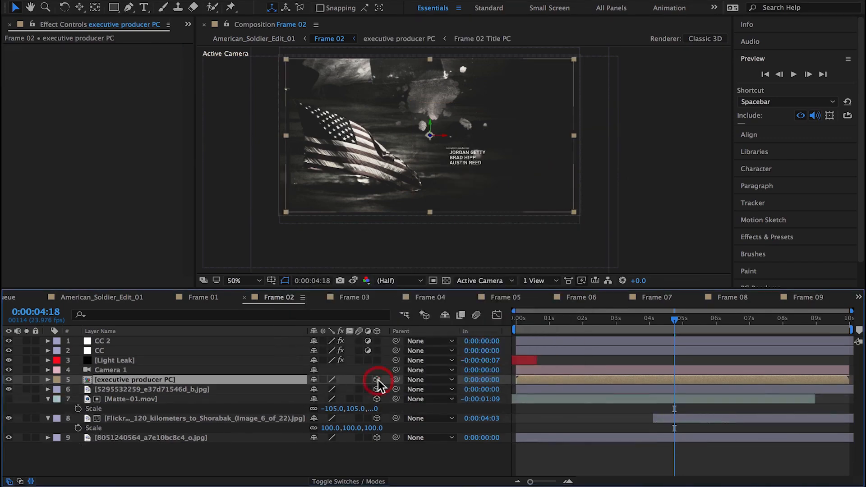
left_click(323, 379)
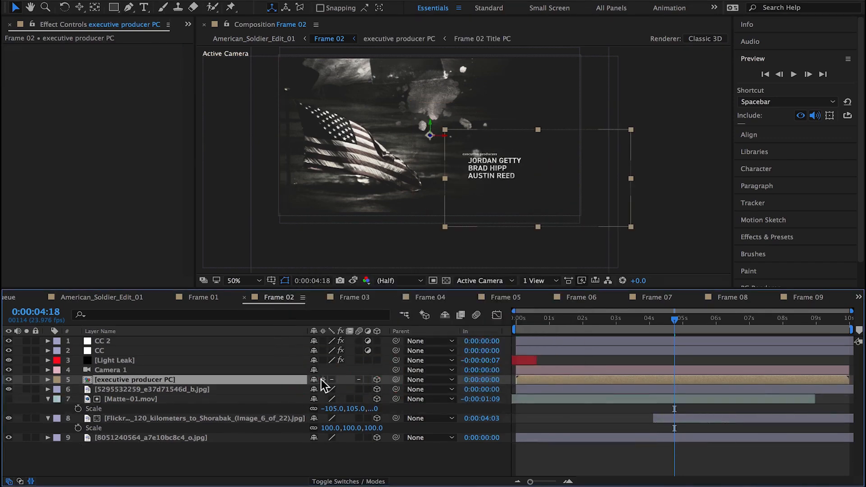
Step: Duplicate Matte-01.mov, place the copy above executive producer PC and use it as that layer's luma matte
left_click(132, 400)
key("ctrl+d")
left_click_drag(134, 400, 133, 384)
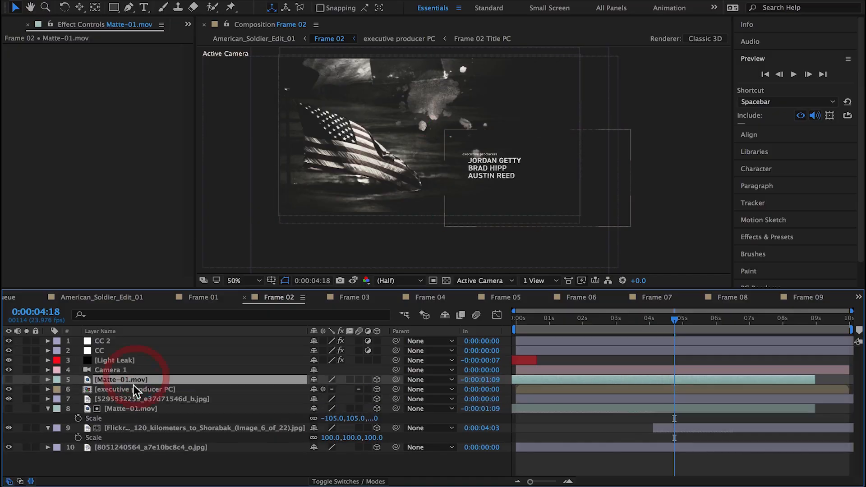
left_click(134, 388)
left_click(360, 481)
left_click(379, 390)
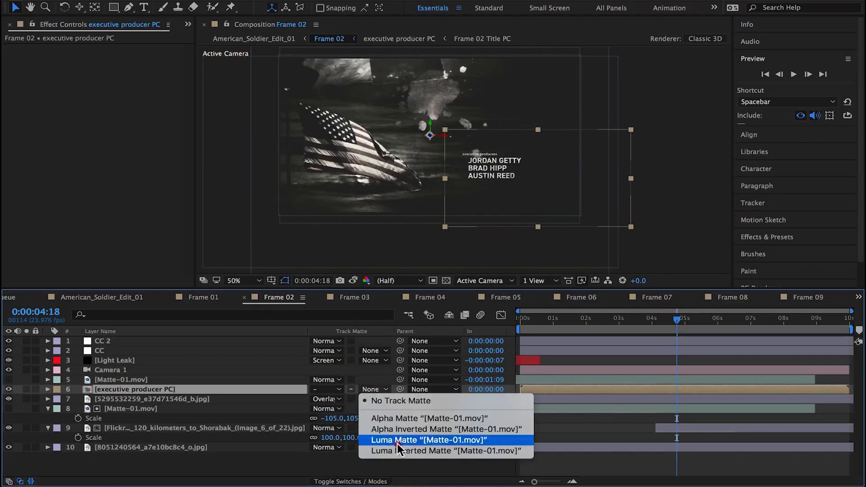
left_click(401, 440)
left_click_drag(710, 319, 646, 325)
Step: Check the shot in American_Soldier_Edit_01, and open executive producer PC from Frame 02 to inspect its title and texture layers
left_click(99, 297)
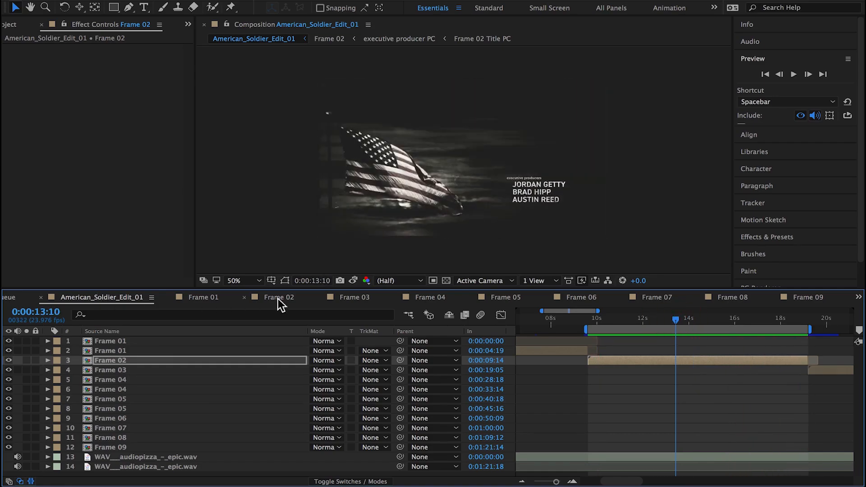
left_click(278, 298)
double_click(132, 389)
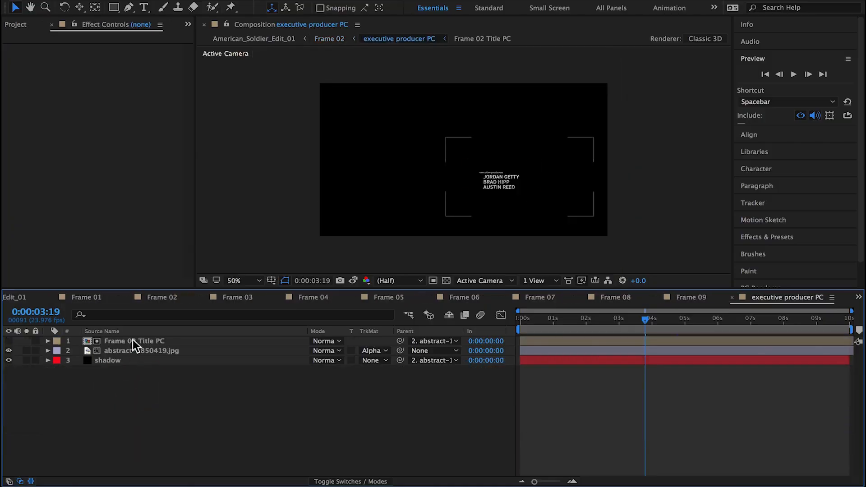
left_click(133, 341)
left_click(123, 350)
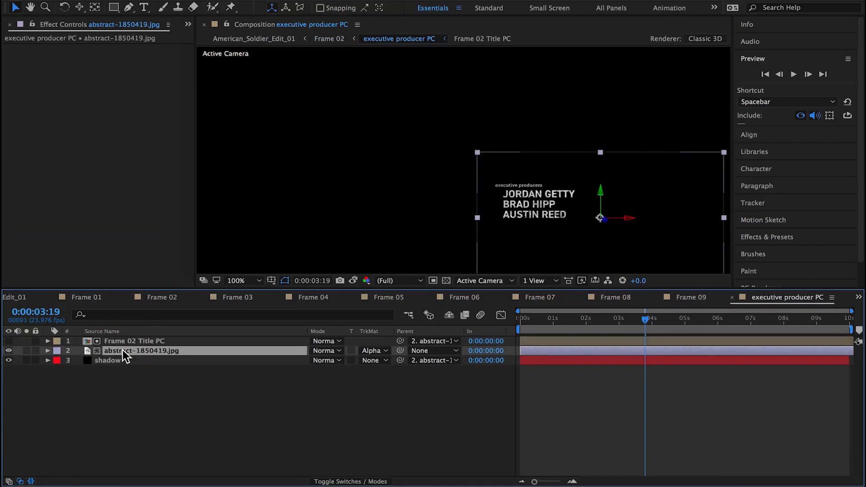
left_click(126, 341)
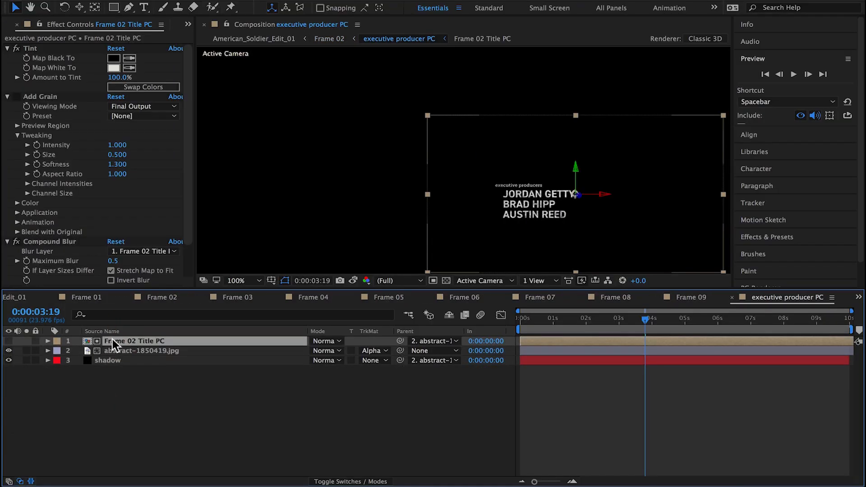
Step: Solo abstract-1850419.jpg and remove its track matte to view the full texture, and undo the matte removal
left_click(85, 350)
left_click(27, 350)
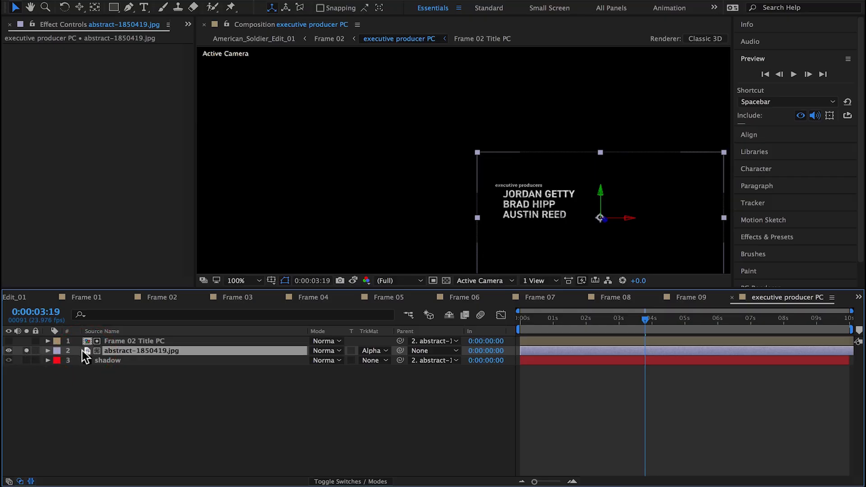
left_click(374, 351)
left_click(377, 358)
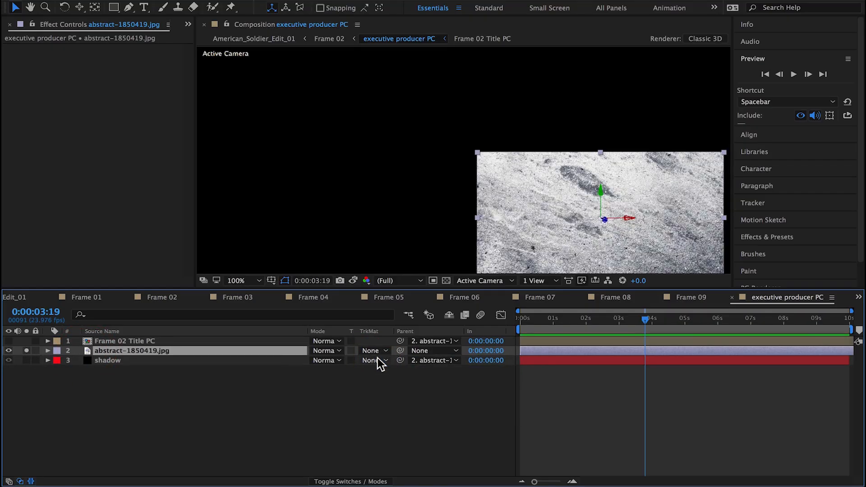
left_click_drag(526, 235, 471, 202)
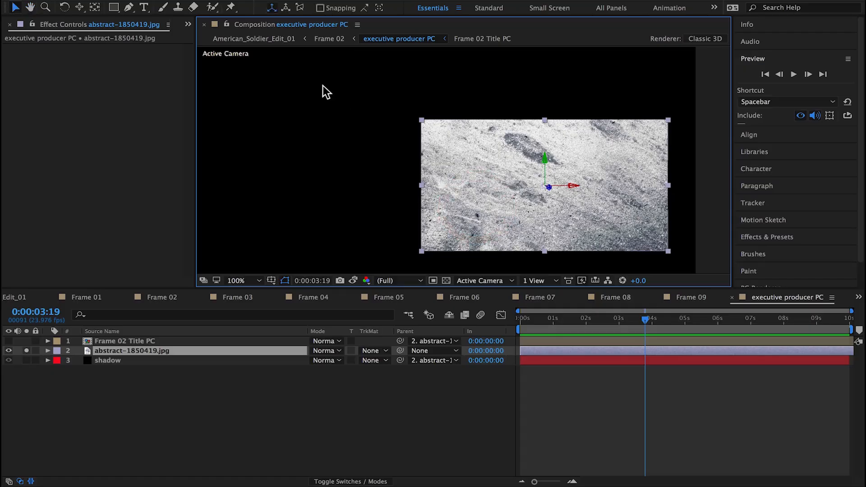
key("super+z")
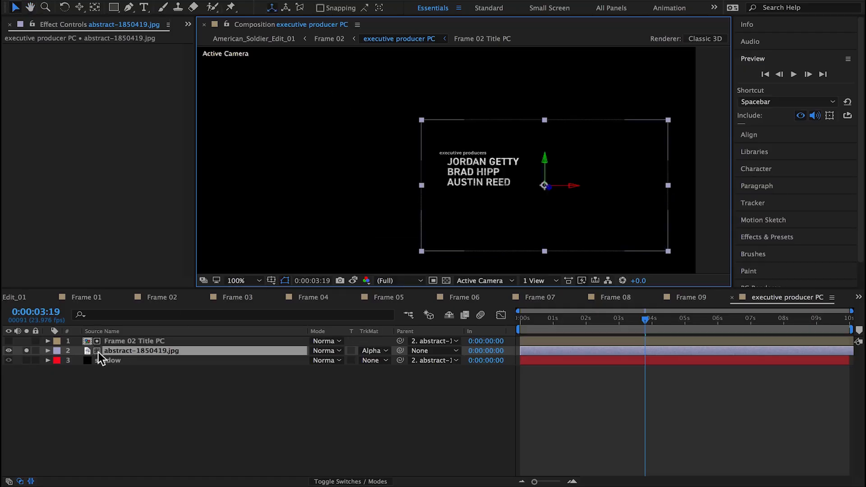
right_click(86, 350)
left_click(144, 386)
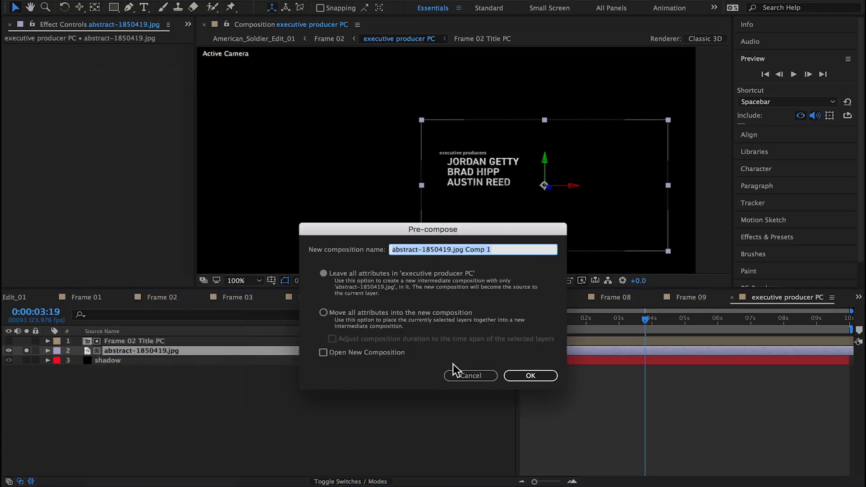
left_click(470, 375)
Step: Reveal the abstract-1850419.jpg source in the project and create a new composition from it
right_click(144, 353)
left_click(189, 282)
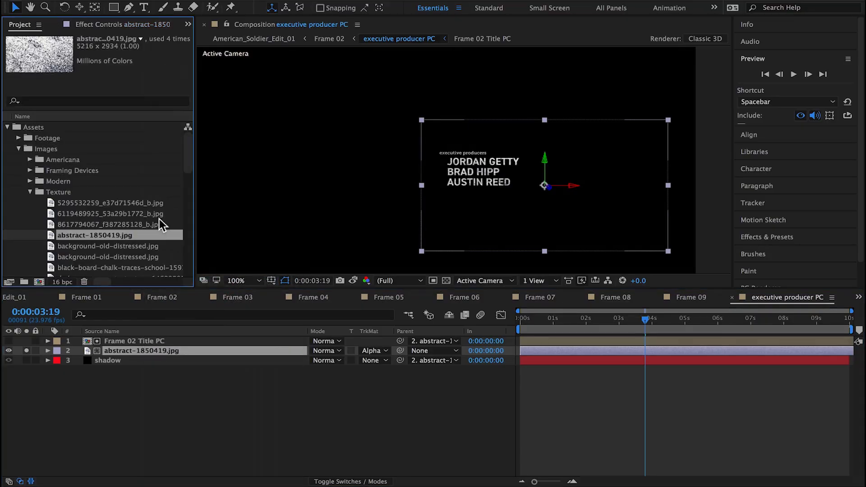
left_click(39, 282)
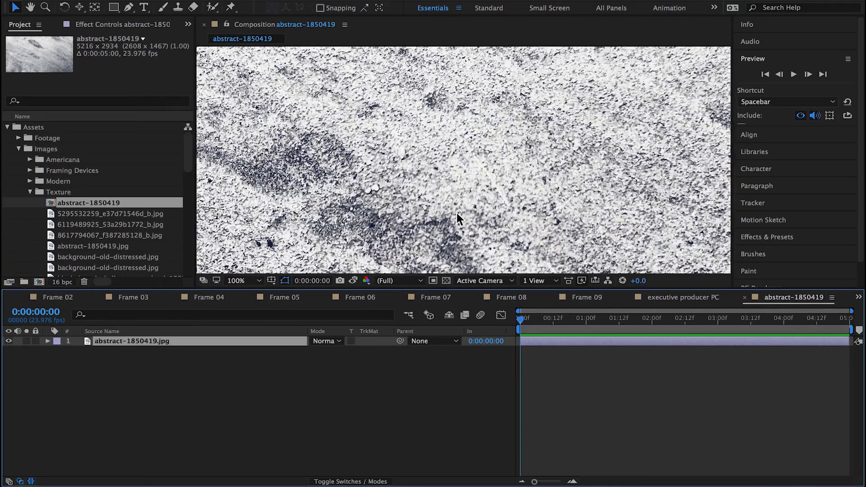
Step: Apply the Card Wipe transition effect to the abstract-1850419.jpg layer in the new composition
left_click_drag(469, 288, 469, 371)
left_click(254, 2)
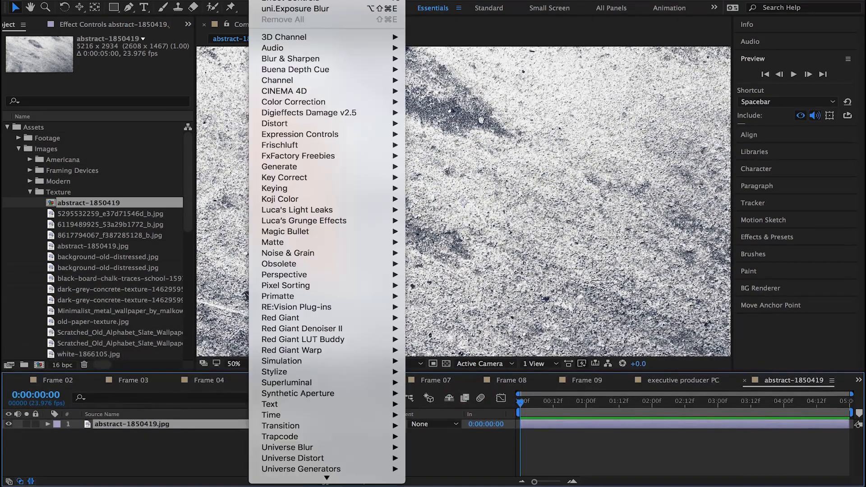
mouse_move(316, 426)
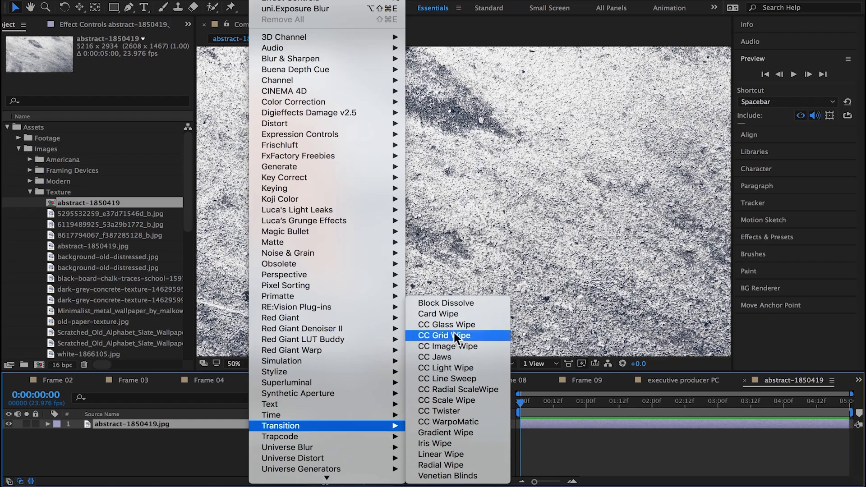
left_click(463, 313)
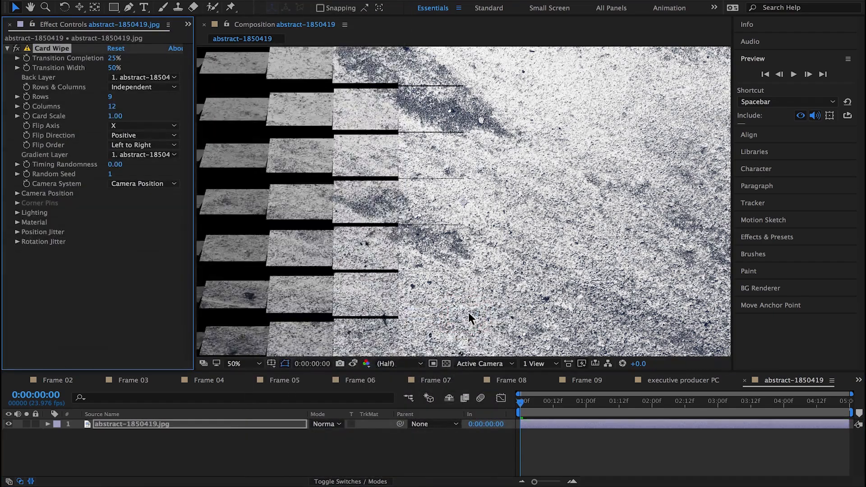
key("comma")
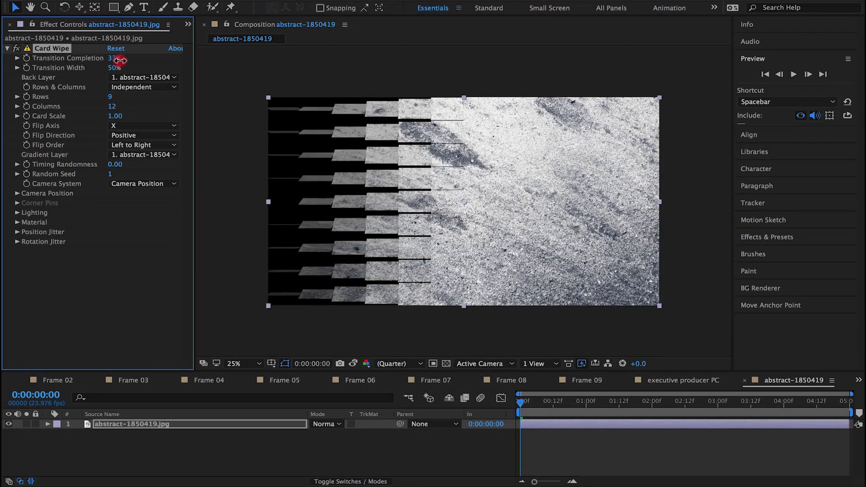
Step: Set the Card Wipe's Transition Completion to 34% and its Back Layer to None
left_click_drag(119, 60, 121, 60)
left_click(127, 77)
left_click(129, 85)
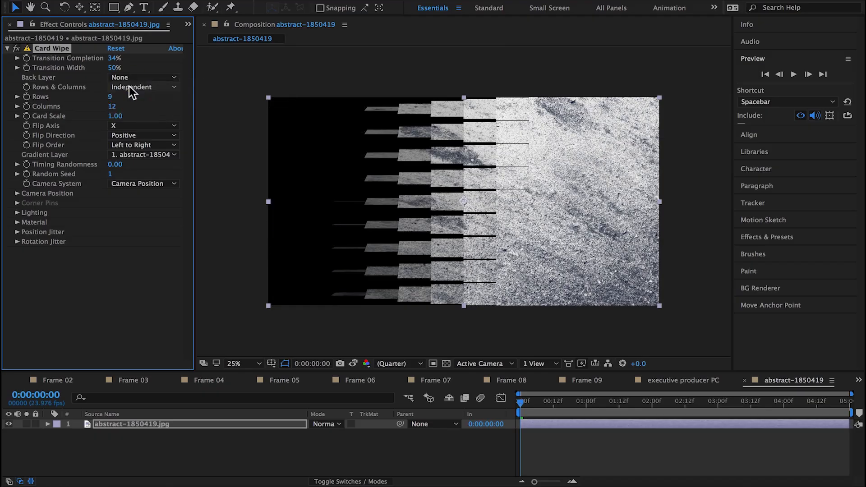
Step: Increase the Card Wipe grid to 45 rows and 109 columns
left_click_drag(111, 97, 158, 105)
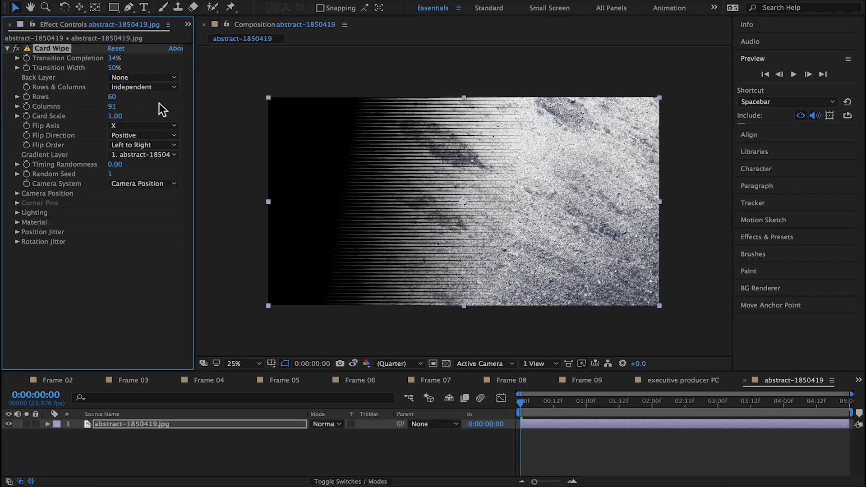
mouse_move(123, 108)
left_mouse_down()
mouse_move(108, 98)
mouse_move(116, 100)
left_mouse_up()
left_click(114, 100)
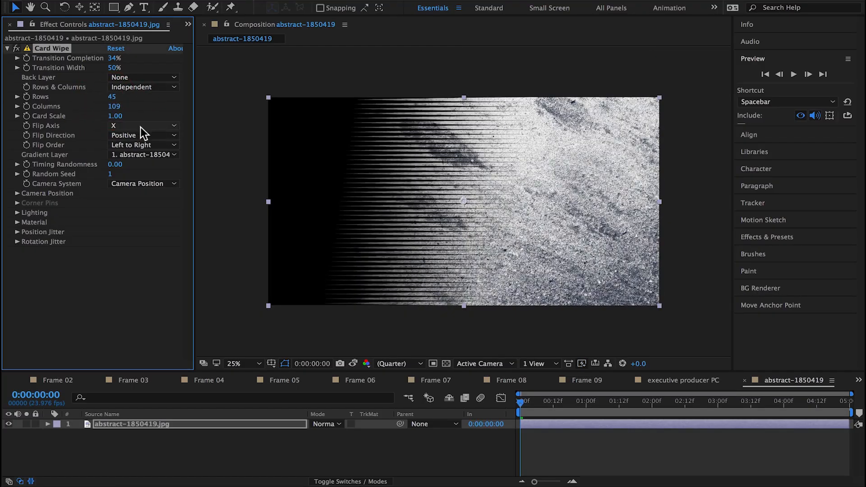
Step: Compare diagonal flip orders for the Card Wipe and set Flip Order to Bottom Right to Top Left
left_click(141, 146)
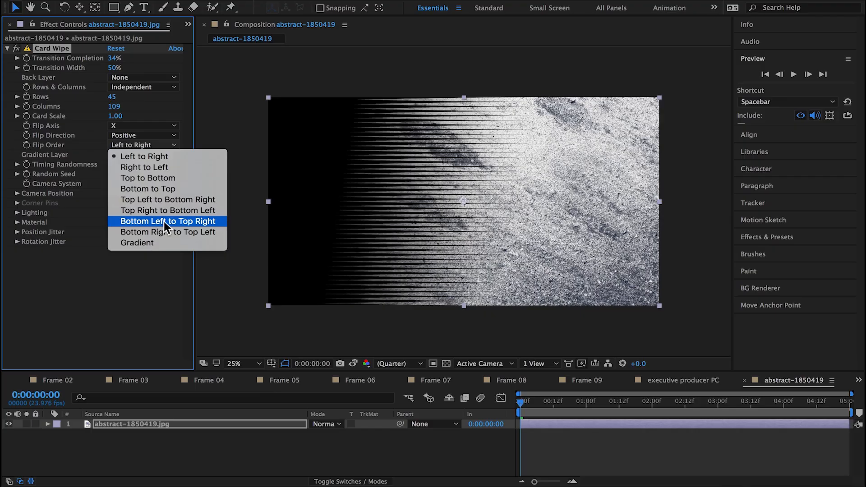
left_click(165, 221)
left_click(142, 145)
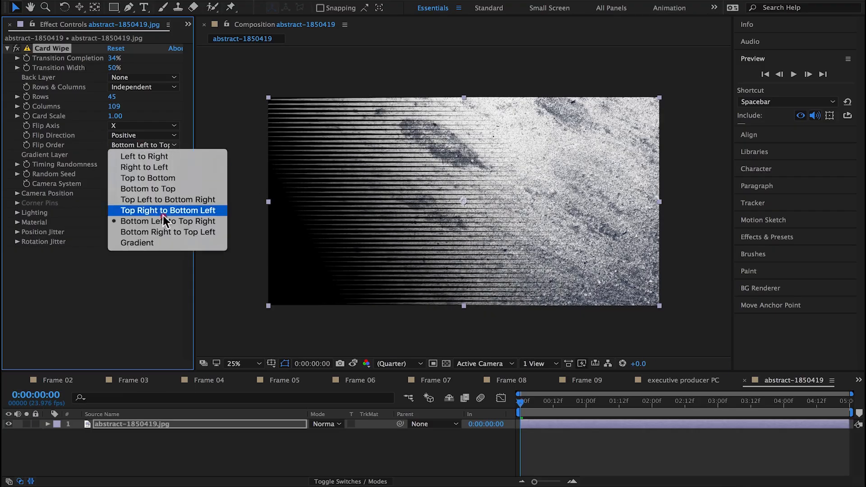
left_click(167, 231)
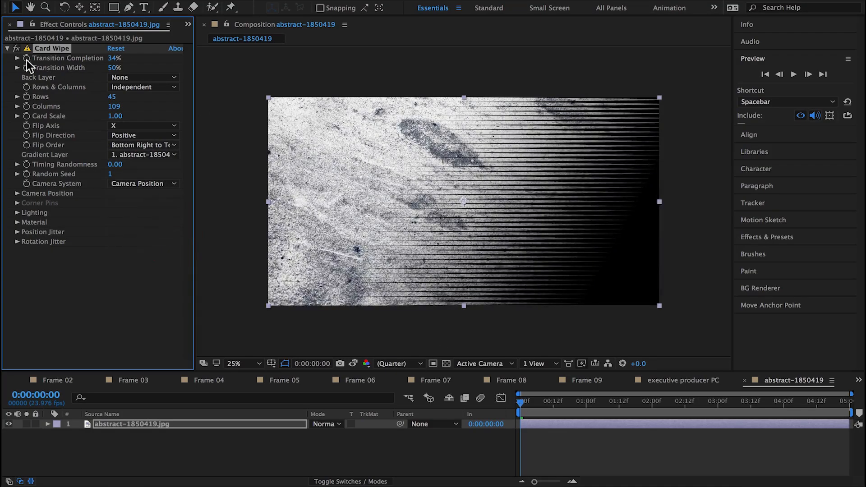
Step: Keyframe Transition Completion from 51% at the start to 6% at 0:00:04:00, and narrow Transition Width to 28%
left_click_drag(657, 402, 783, 416)
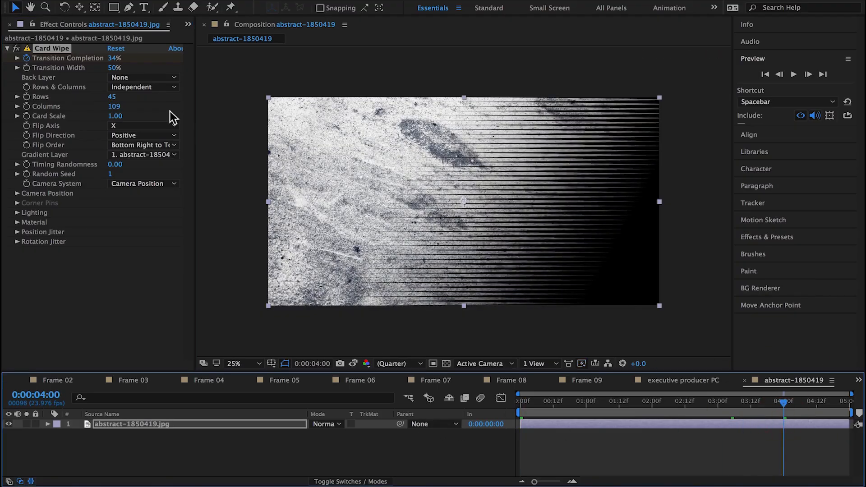
left_click_drag(111, 57, 79, 67)
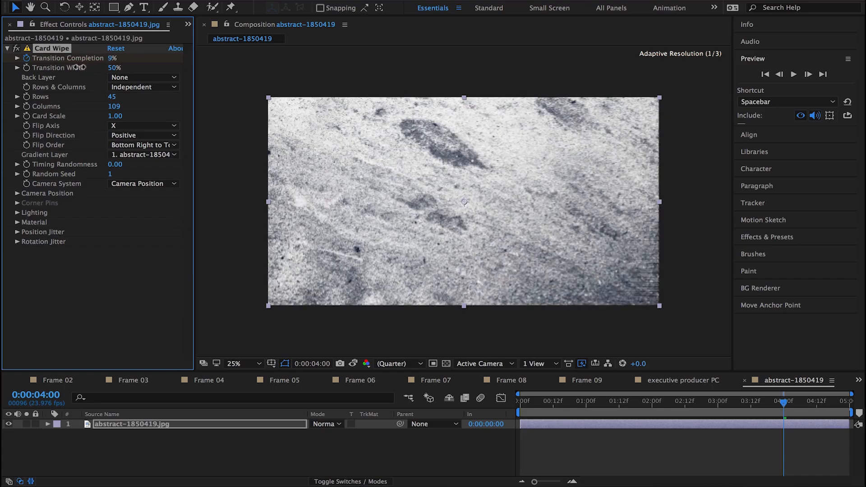
key("u")
left_click(9, 443)
left_click_drag(312, 443, 321, 443)
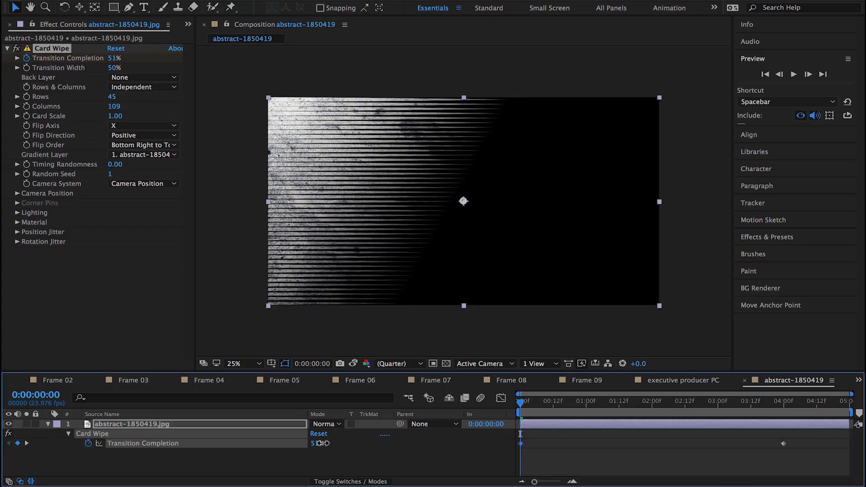
left_click_drag(114, 70, 103, 70)
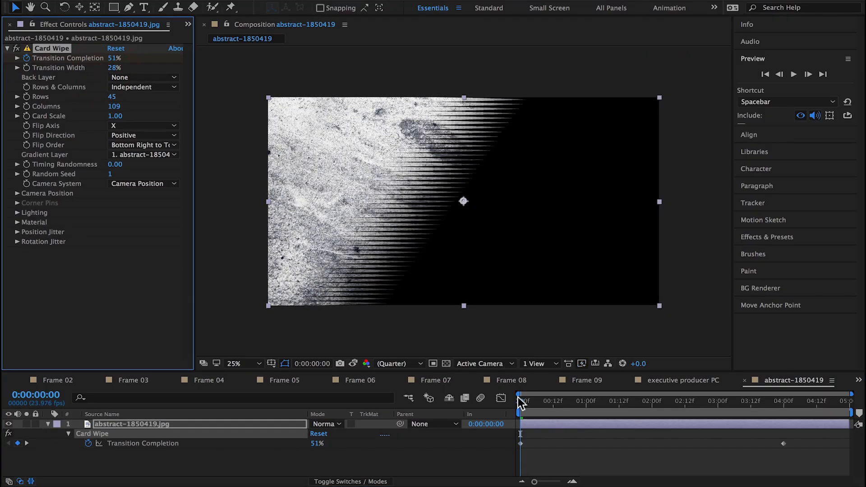
left_click_drag(520, 401, 480, 395)
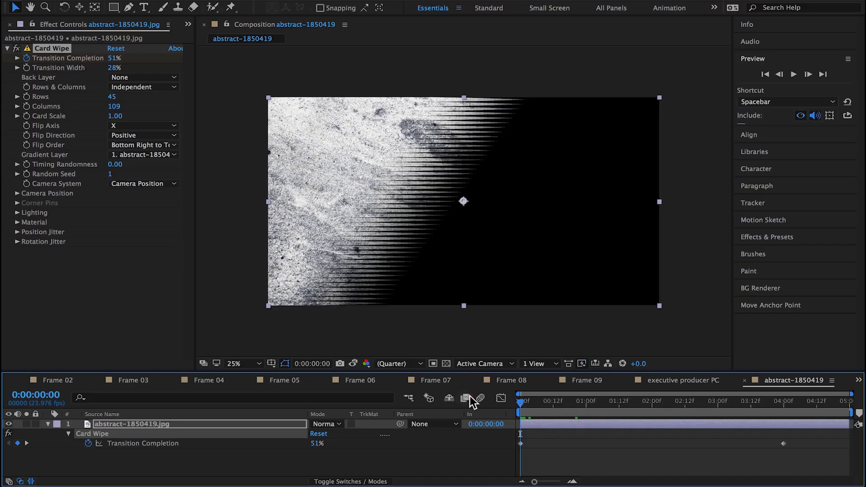
Step: Try the Columns Follows Rows option on the Card Wipe and return it to Independent
left_click_drag(196, 328, 257, 328)
left_click(178, 87)
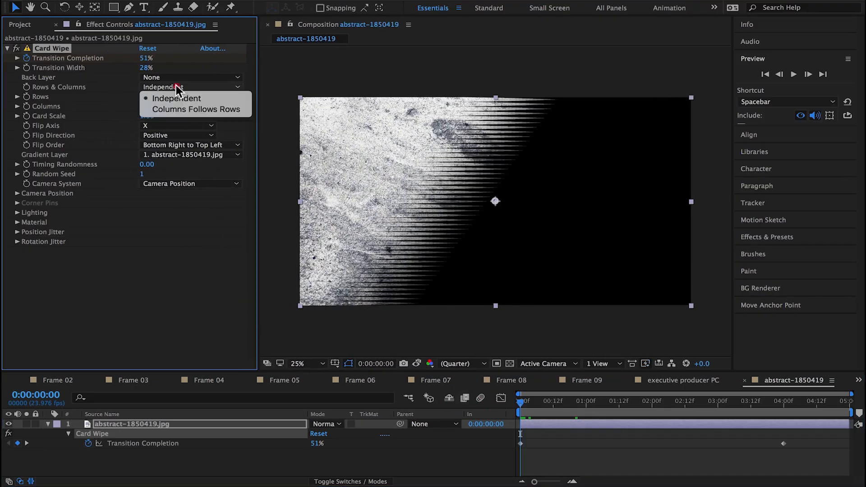
left_click(187, 106)
left_click(186, 86)
left_click(188, 96)
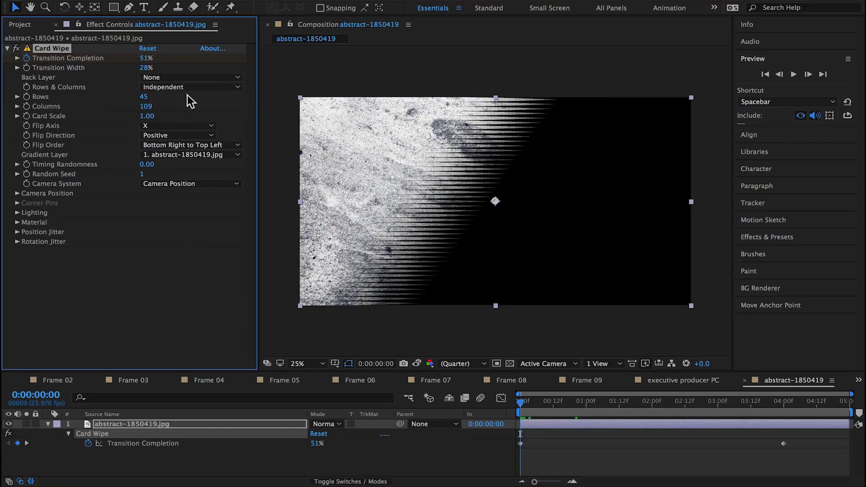
Step: Set the Card Wipe's columns to 89, and try Gradient Layer None and undo it
mouse_move(150, 110)
left_mouse_down()
mouse_move(120, 110)
mouse_move(228, 110)
mouse_move(147, 115)
left_mouse_up()
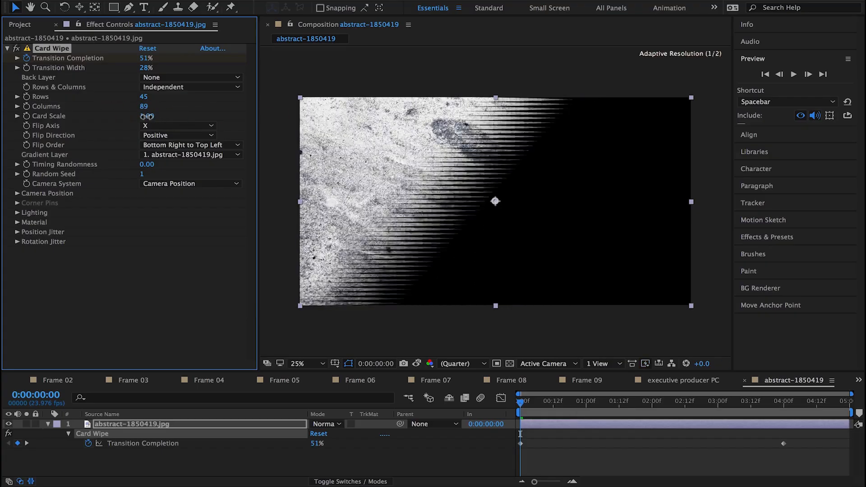
left_click(178, 154)
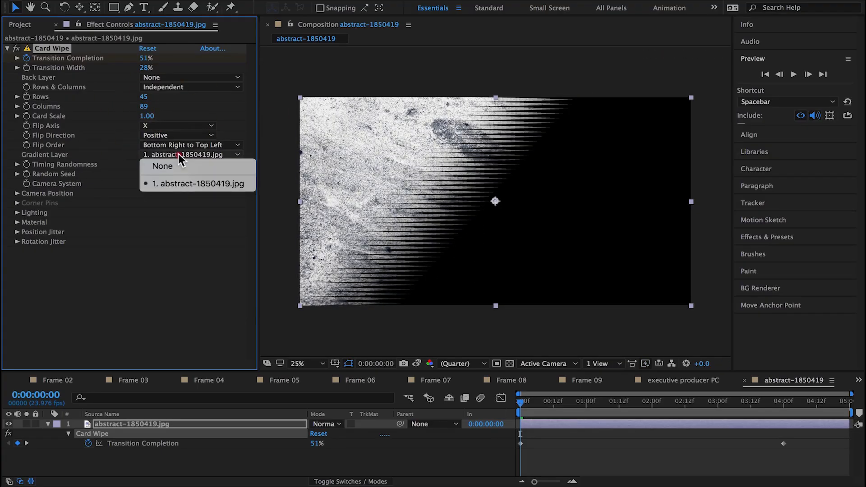
left_click(177, 169)
key("super+z")
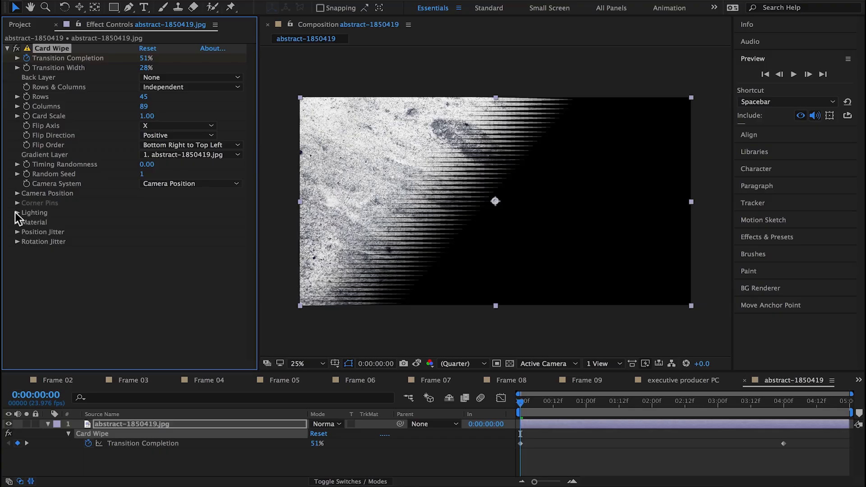
Step: Set Timing Randomness to 1.00 and raise the first Transition Completion keyframe, previewing the randomized wipe
mouse_move(151, 175)
left_mouse_down()
mouse_move(114, 177)
mouse_move(213, 165)
left_mouse_up()
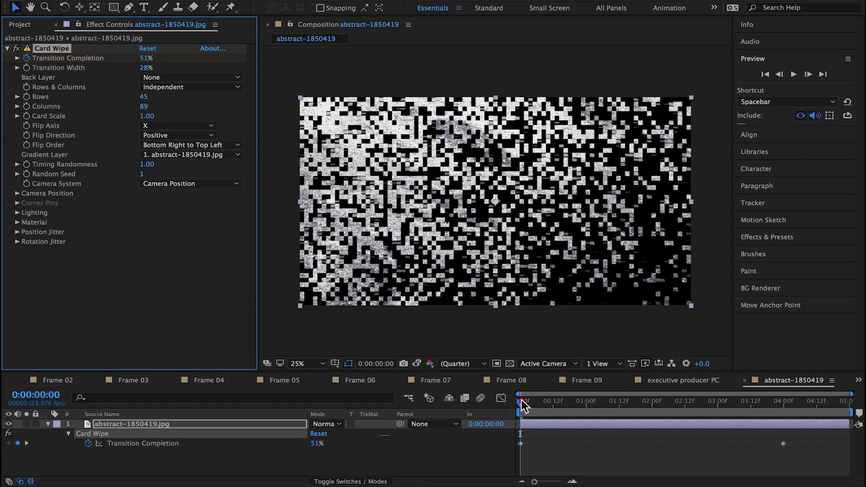
left_click_drag(521, 399, 488, 412)
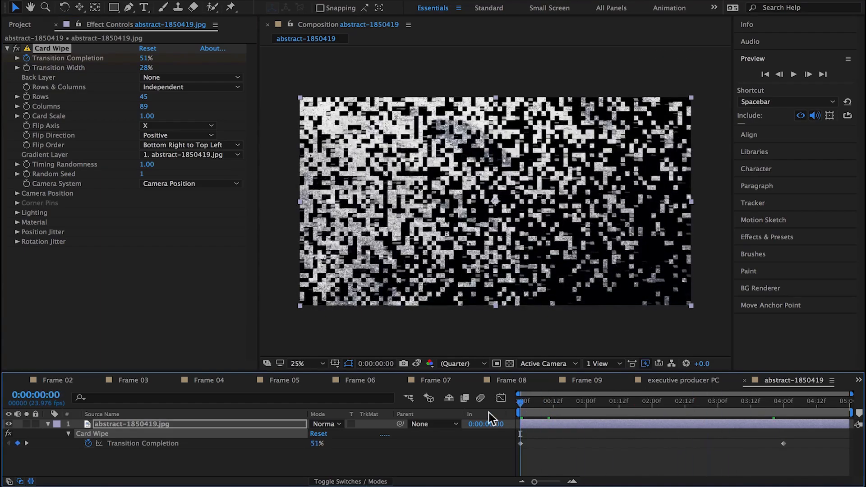
left_click_drag(316, 444, 326, 443)
left_click_drag(528, 403, 500, 414)
Step: Open executive producer PC from Frame 02 and replace its texture layer with the abstract-1850419 composition
left_click(57, 380)
left_click(20, 24)
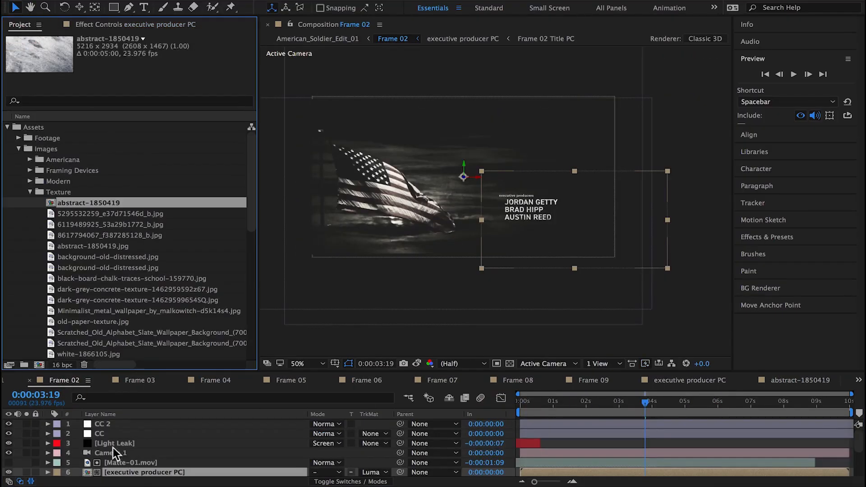
double_click(90, 472)
left_click(119, 431)
left_click_drag(74, 203, 126, 433)
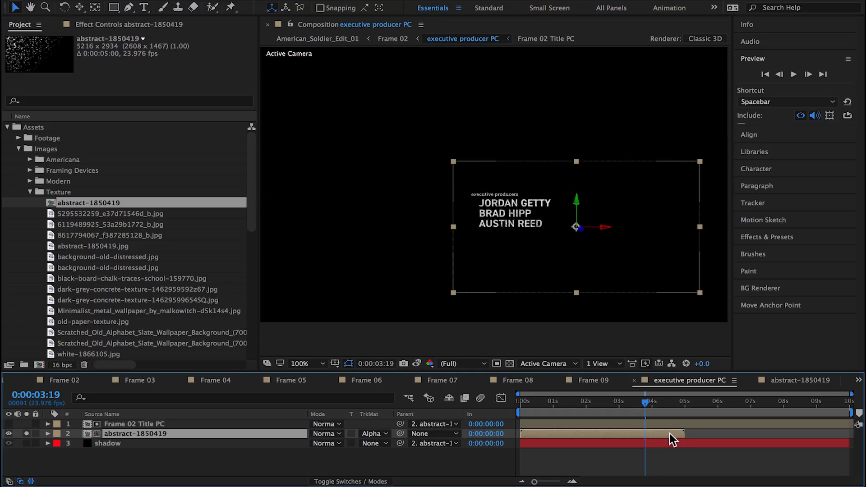
Step: Enable time remapping on the abstract-1850419 layer to extend it, and preview the title reveal
left_click(229, 1)
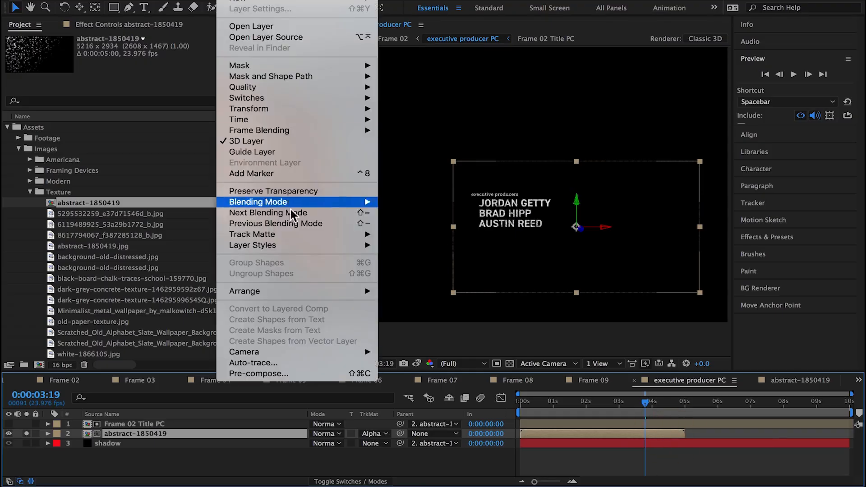
mouse_move(304, 121)
left_click(419, 120)
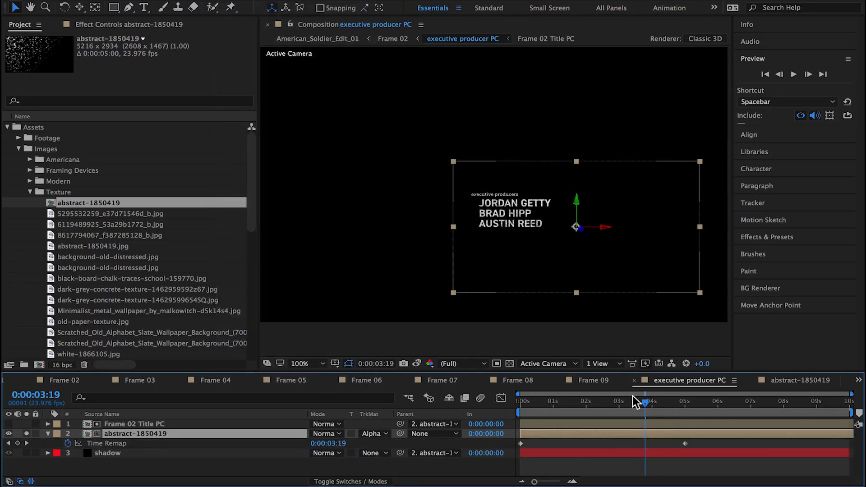
key("space")
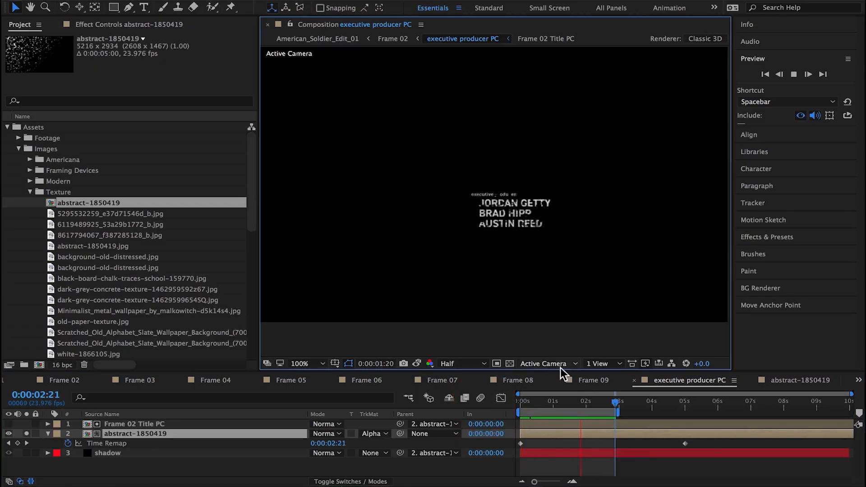
left_click(563, 402)
Step: Open the abstract-1850419 composition and apply Fractal Noise to its abstract-1850419.jpg layer
double_click(131, 434)
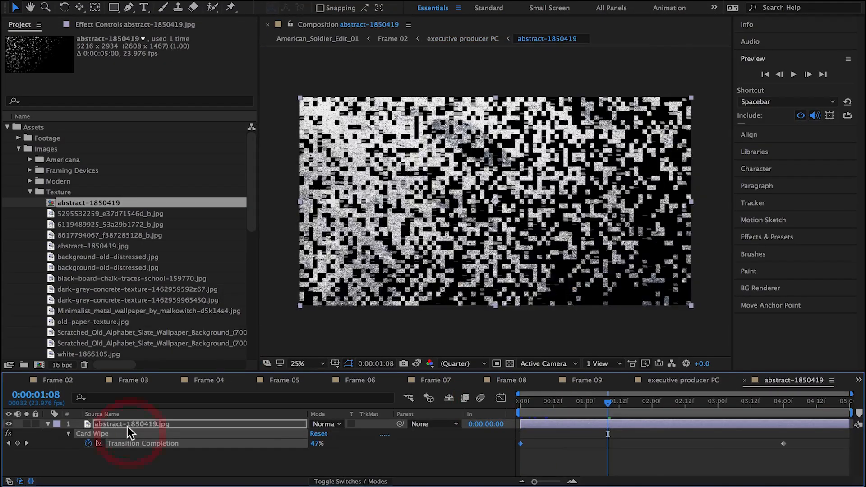
left_click(128, 426)
left_click(126, 26)
left_click(260, 1)
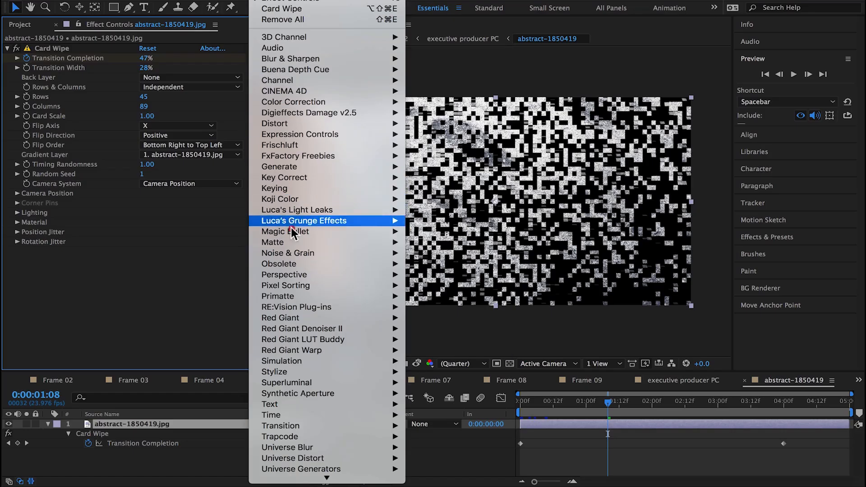
mouse_move(388, 252)
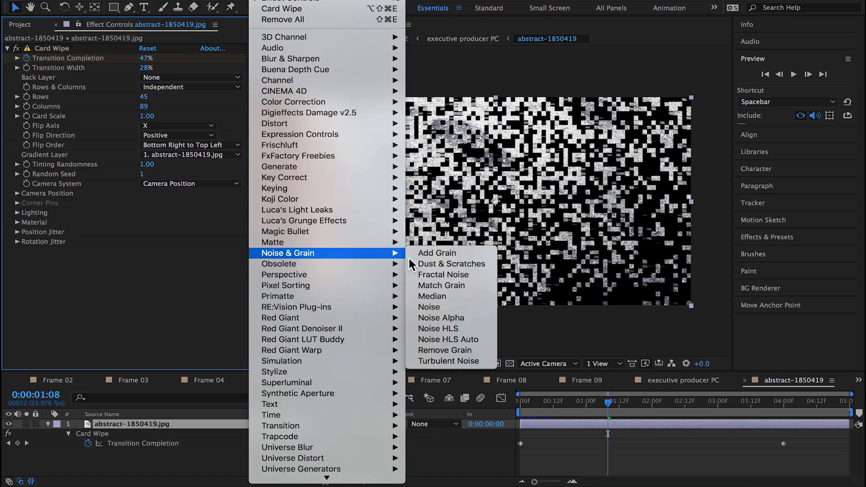
left_click(446, 276)
Step: Collapse the Card Wipe settings and move Fractal Noise above Card Wipe in the effect order
scroll(105, 177, "up", 5)
left_click(7, 48)
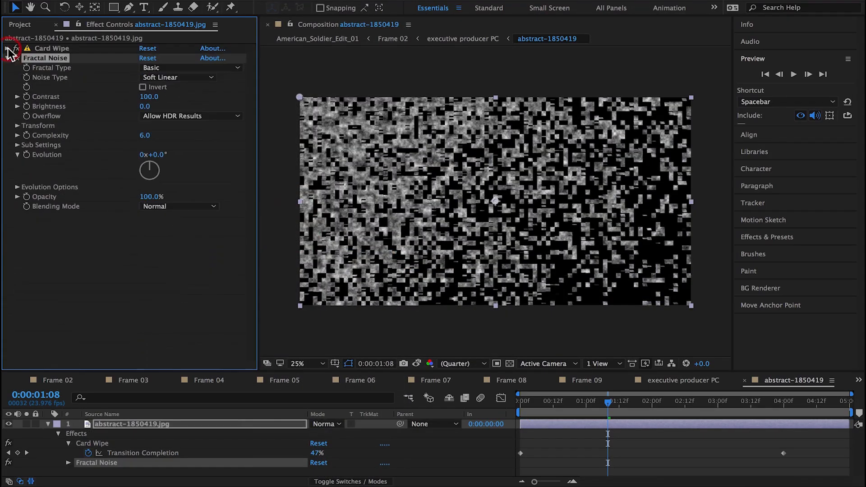
left_click_drag(42, 48, 45, 48)
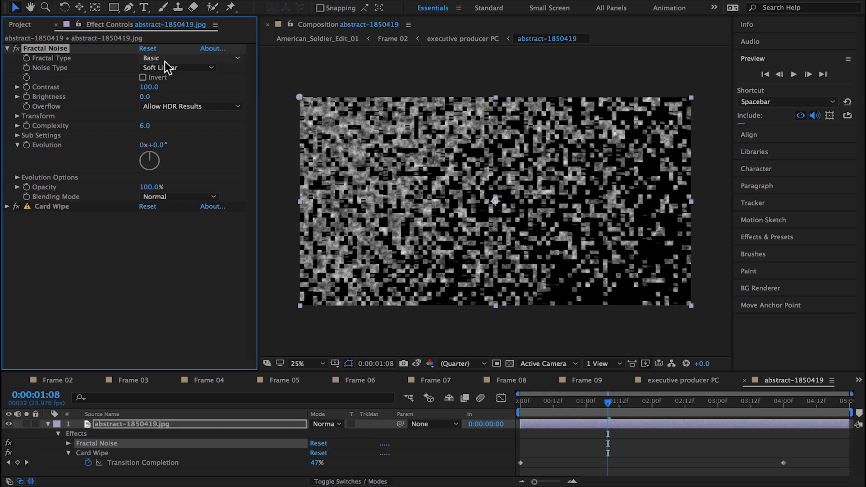
Step: Set Fractal Noise contrast to 435 and blending mode to Screen, disabling Card Wipe to judge the noise on the texture
left_click_drag(155, 93, 271, 86)
left_click(16, 206)
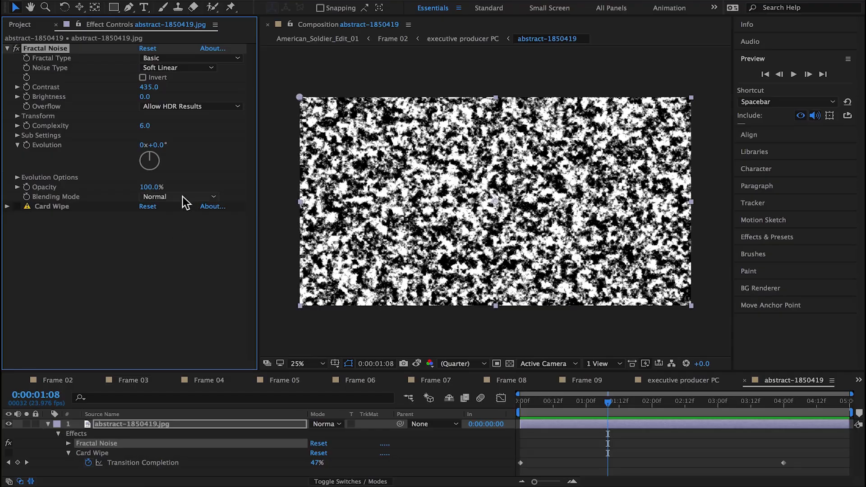
left_click(182, 196)
left_click(174, 258)
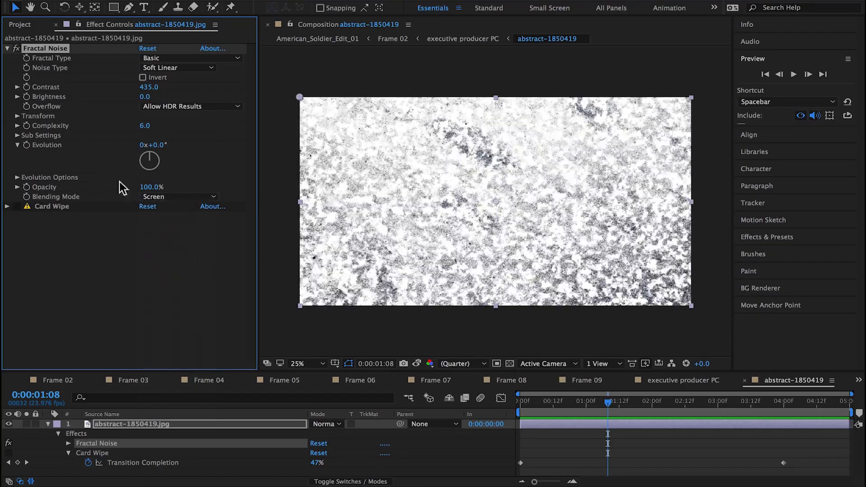
left_click(16, 48)
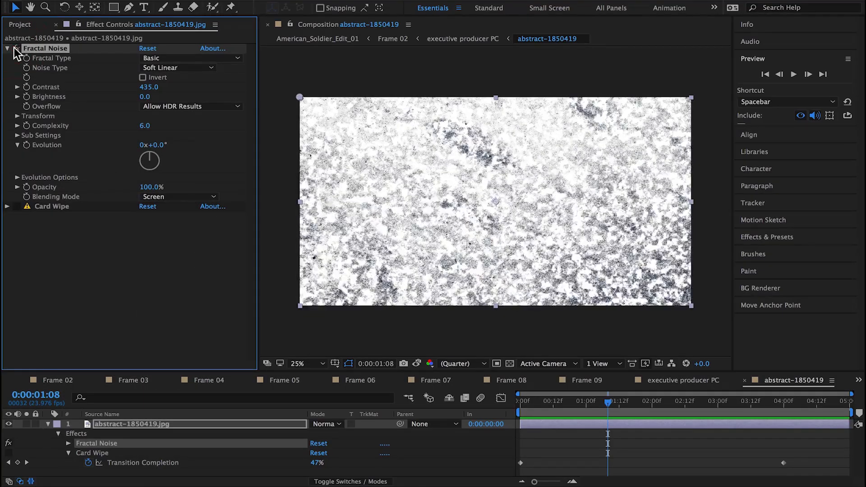
Step: Animate the Fractal Noise Evolution with the expression time*200 and preview the moving texture
left_click(17, 116)
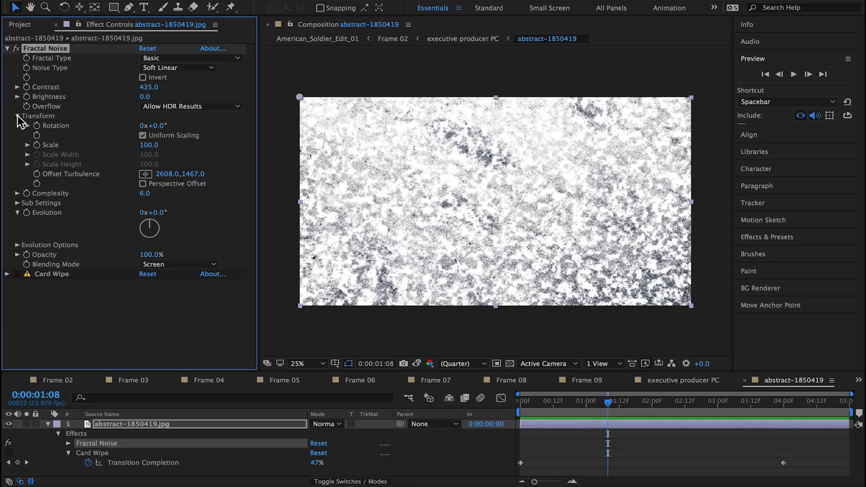
left_click(27, 214, "alt")
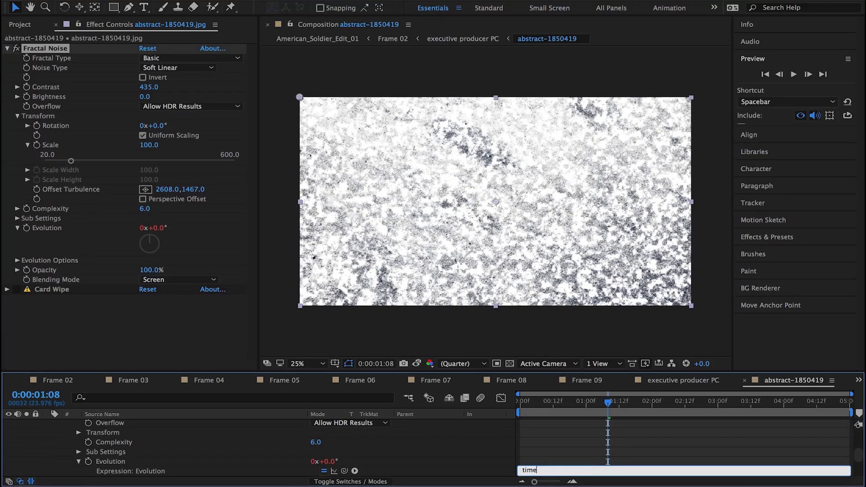
left_click(575, 434)
key("space")
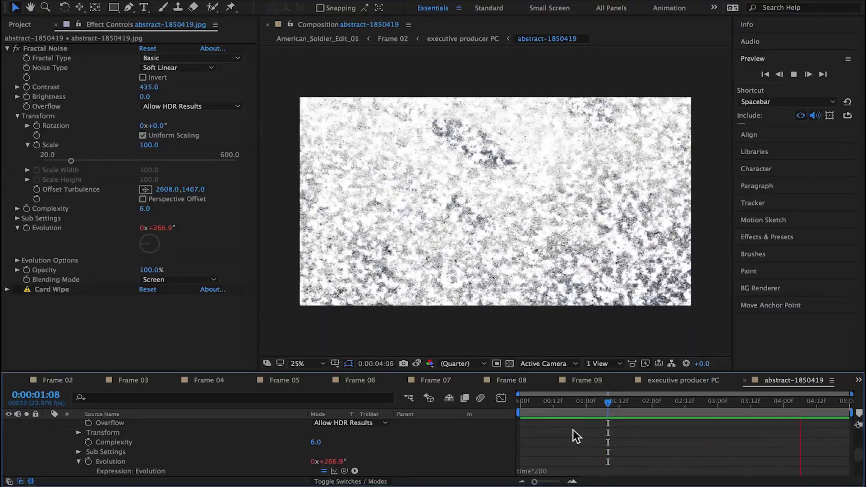
Step: Re-enable Card Wipe, check the wipe over the animated noise at 0:00:00:22, and select the Fractal Noise effect
left_click(17, 289)
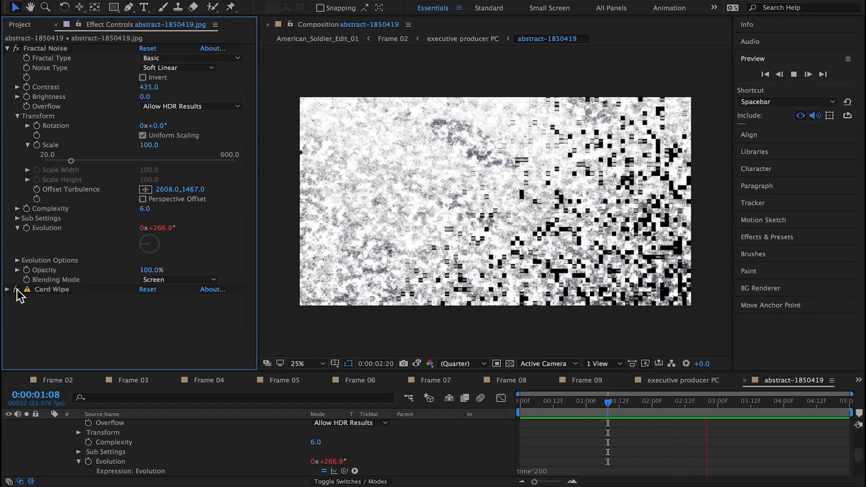
mouse_move(590, 401)
left_mouse_down()
mouse_move(565, 402)
mouse_move(581, 401)
left_mouse_up()
left_click(259, 1)
left_click(47, 48)
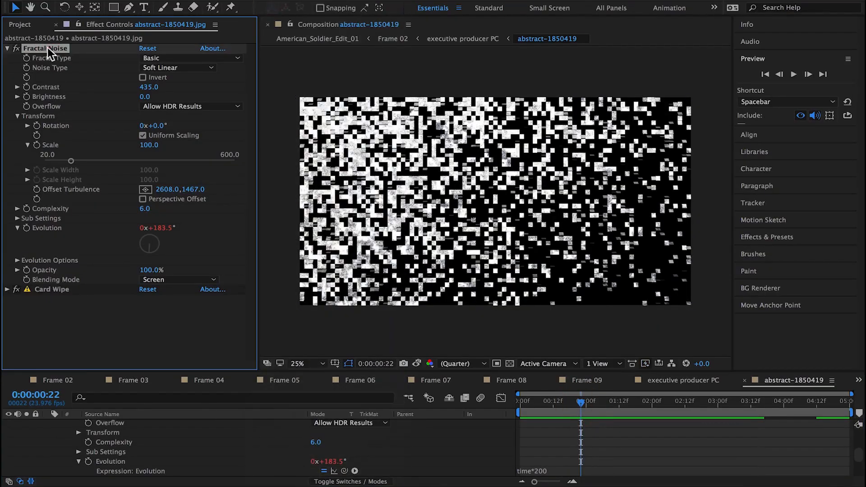
Step: Collapse the Fractal Noise settings and apply Roughen Edges below Card Wipe on the texture layer
left_click(7, 48)
left_click(47, 58)
left_click(259, 0)
mouse_move(315, 371)
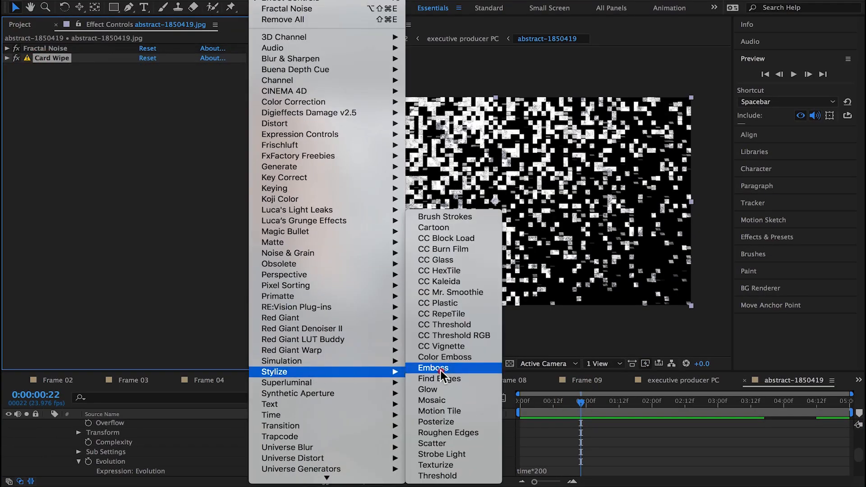
left_click(452, 432)
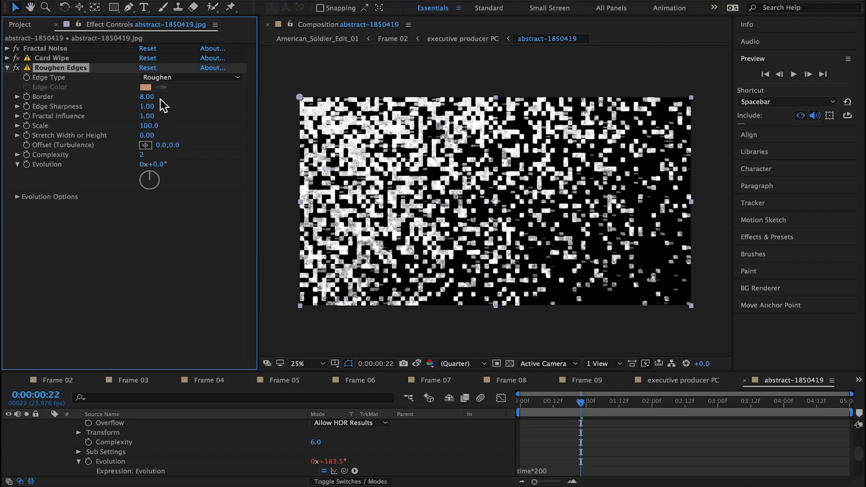
scroll(534, 266, "up", 1)
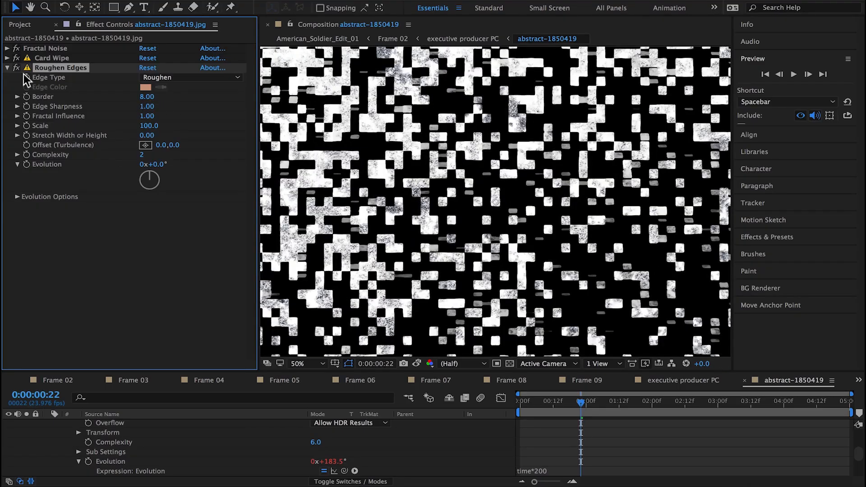
Step: Set the Roughen Edges Border to 36.50 and Edge Sharpness to 0.94
left_click_drag(148, 98, 256, 105)
left_click_drag(147, 107, 188, 135)
key("super+z")
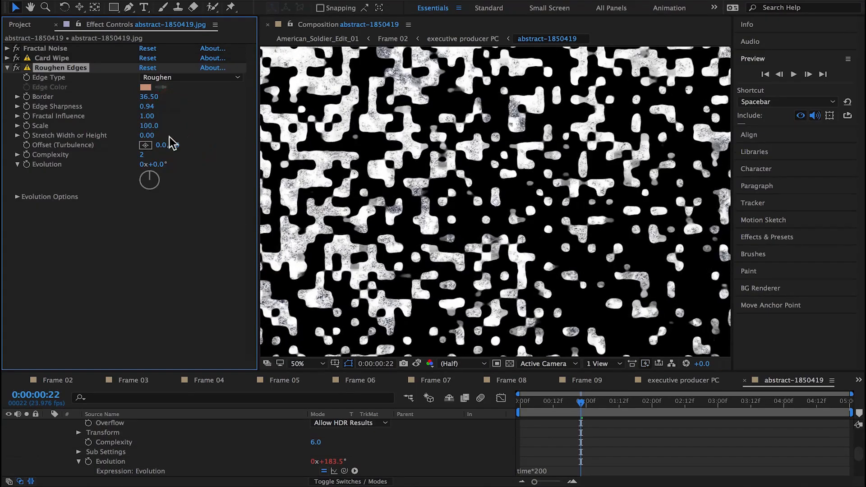
Step: In Frame 02, end the work area at 0:00:03:00 and preview the executive producer title reveal
left_click(58, 380)
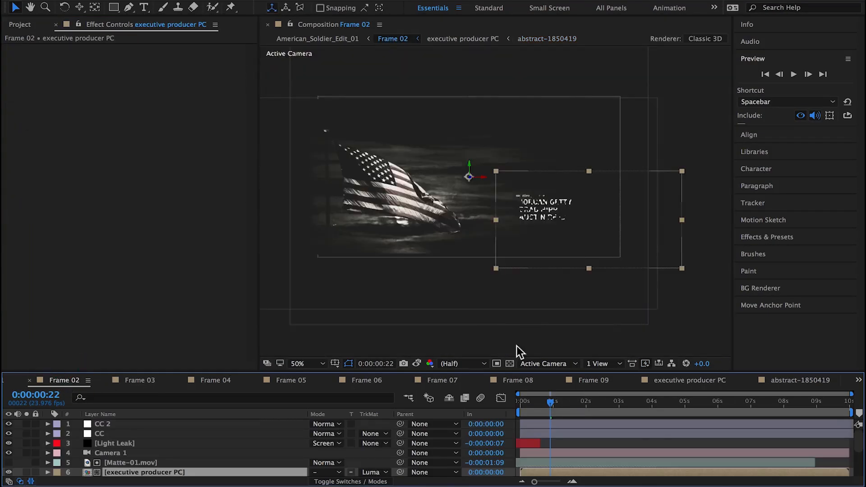
scroll(537, 305, "up", 2)
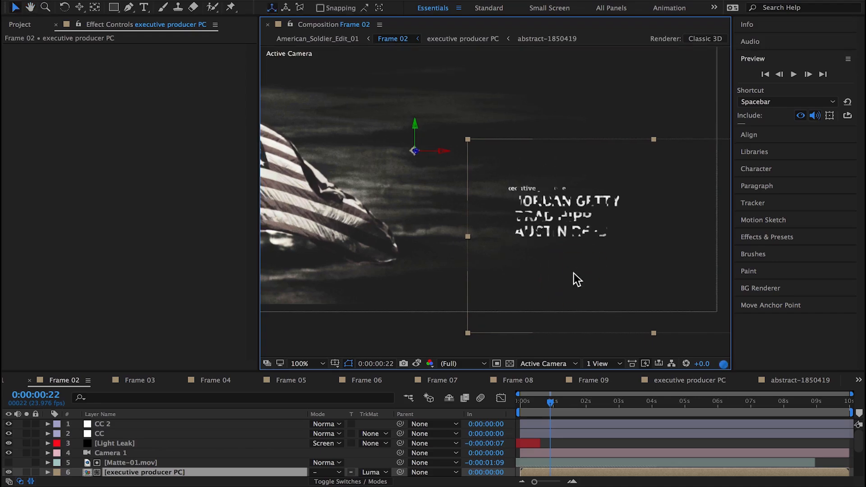
left_click(618, 403)
key("n")
key("super+0")
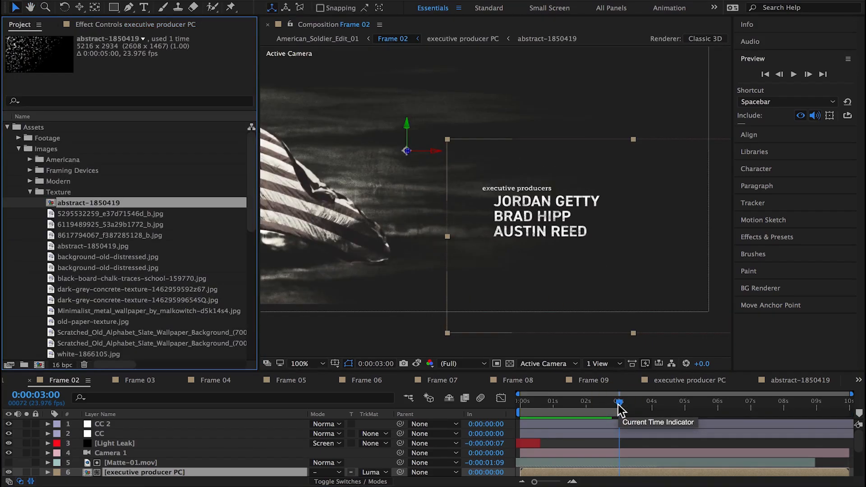
key("space")
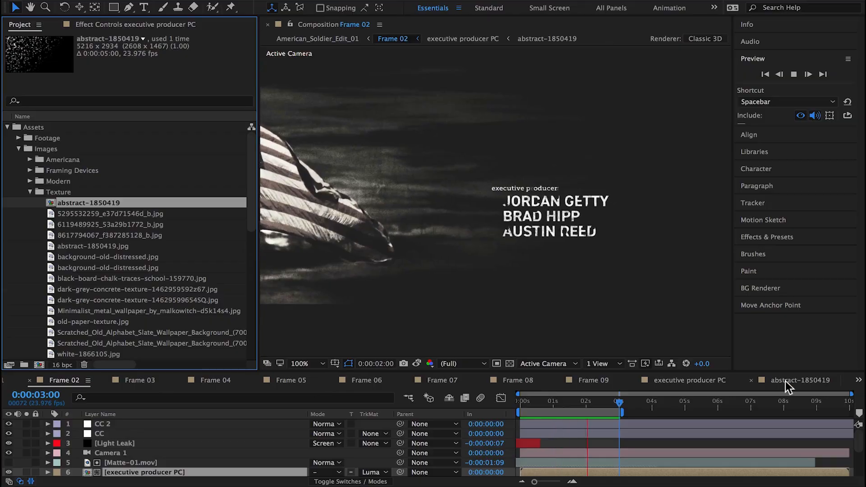
Step: Reduce the texture's Roughen Edges Border to 13.00, toggling the effect off and on to compare the edges
left_click(785, 381)
left_click(124, 25)
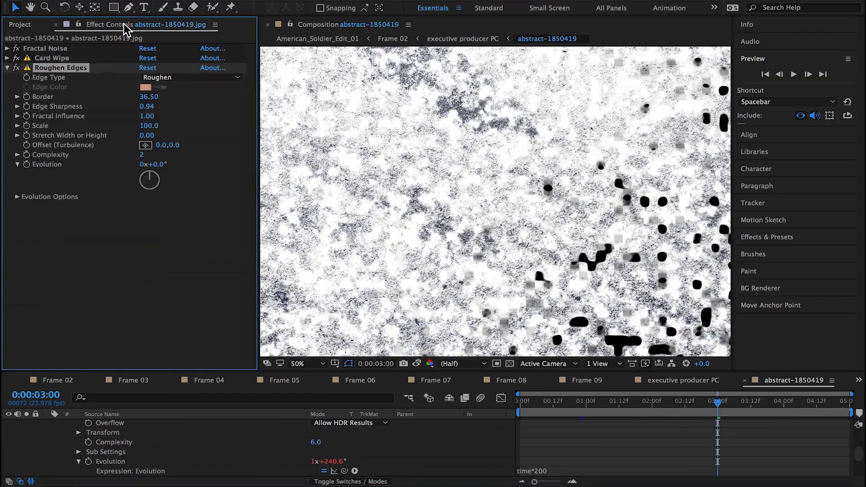
left_click(17, 69)
left_click(16, 68)
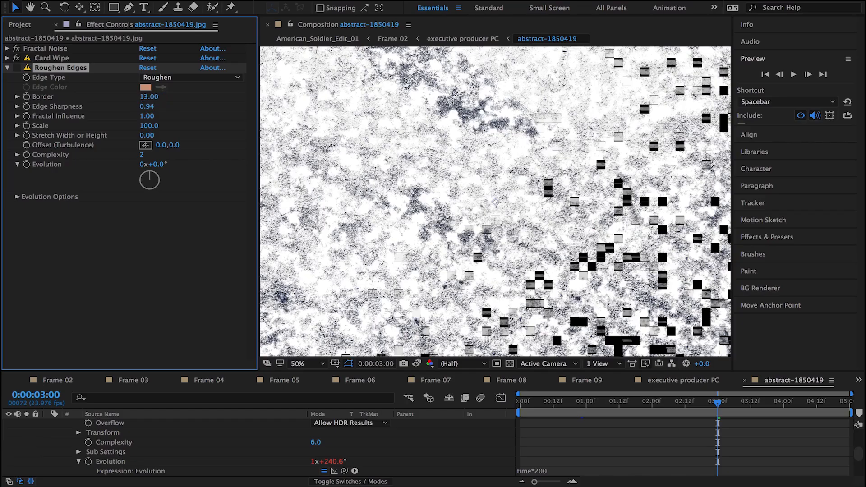
left_click(16, 68)
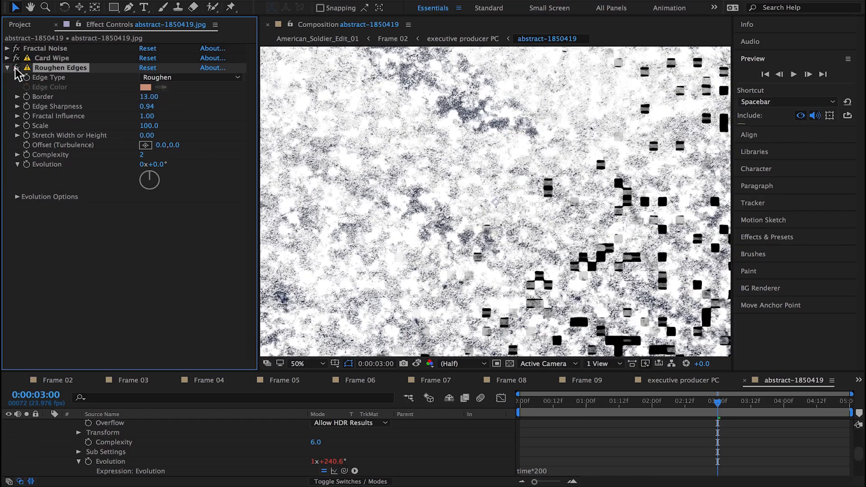
left_click(150, 109)
Step: Preview the title reveal in Frame 02 and set the current time to 0:00:00:19
left_click(43, 378)
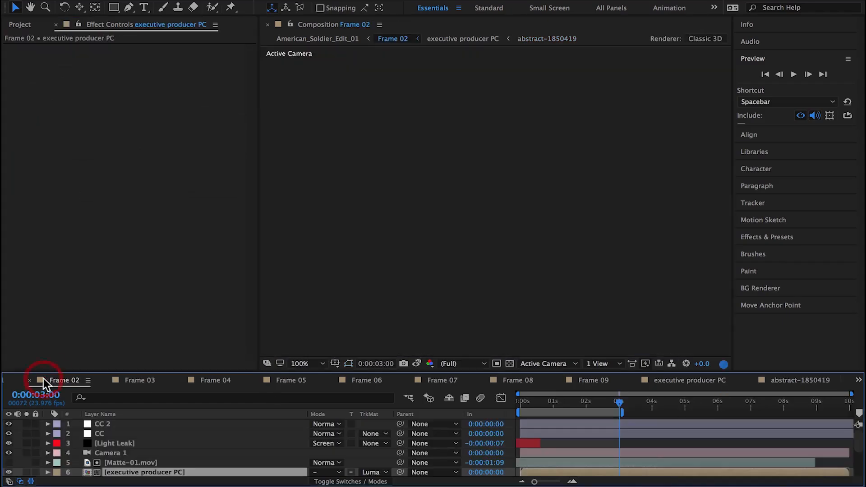
key("space")
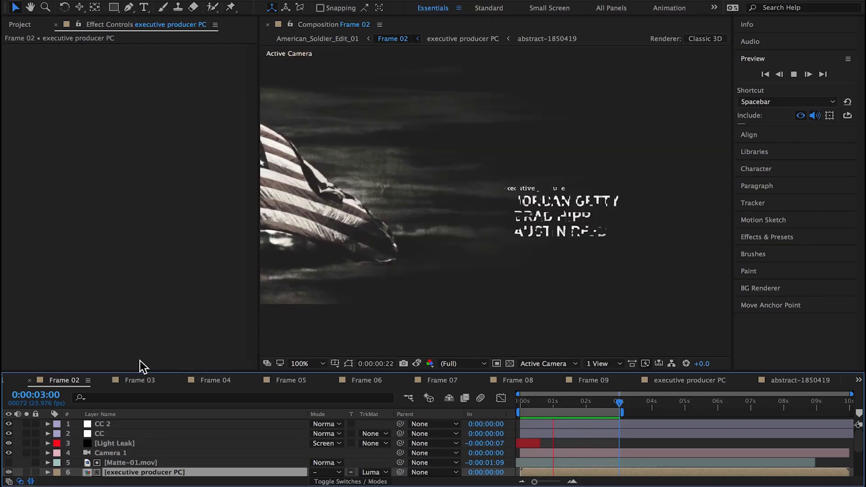
left_click(545, 402)
key("space")
left_click_drag(367, 258, 580, 259)
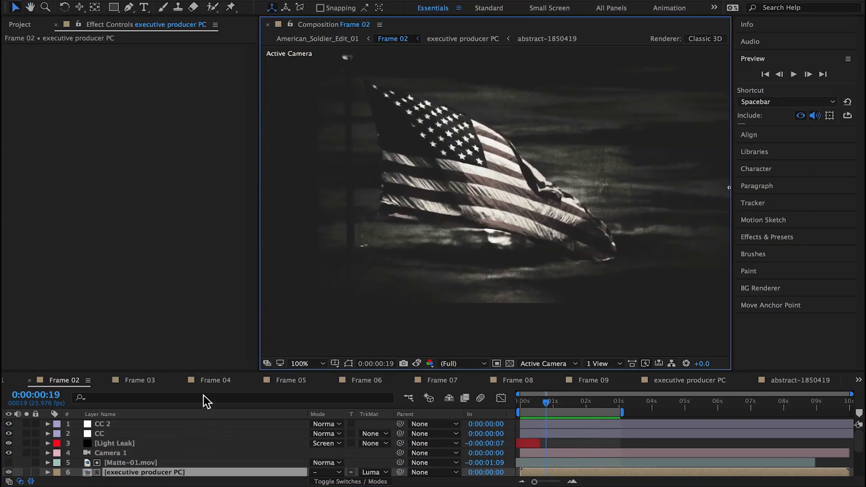
scroll(166, 469, "down", 3)
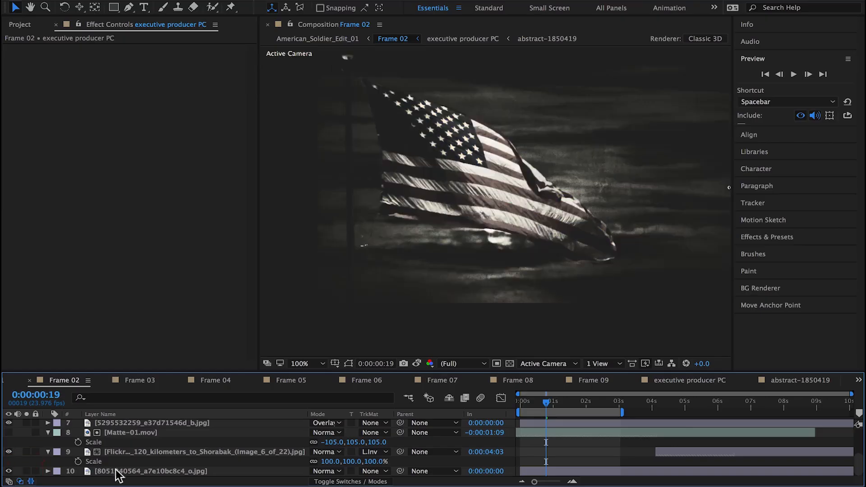
left_click(118, 471)
left_click(27, 471)
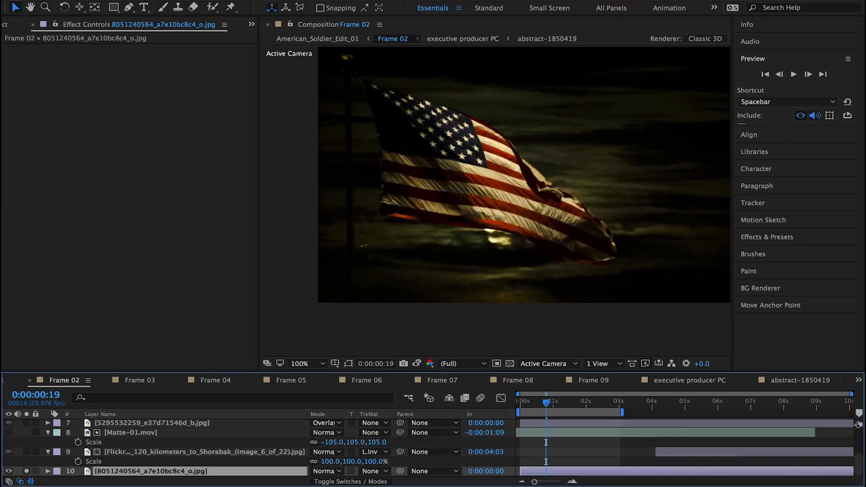
left_click(265, 0)
mouse_move(296, 127)
left_click(471, 475)
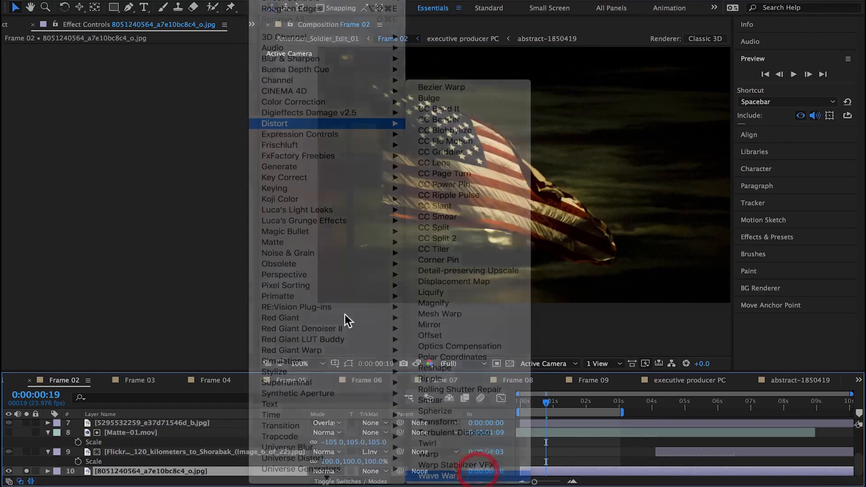
Step: Set the flag's Wave Warp to Wave Height 19 and Wave Width 531, and preview the waving motion
left_click_drag(160, 67, 195, 66)
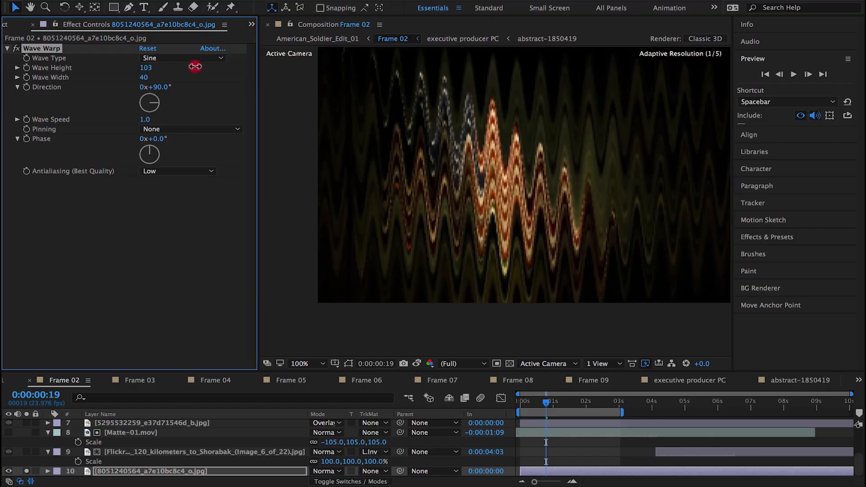
left_click_drag(145, 81, 859, 131)
left_click_drag(142, 78, 749, 108)
left_click_drag(143, 69, 96, 74)
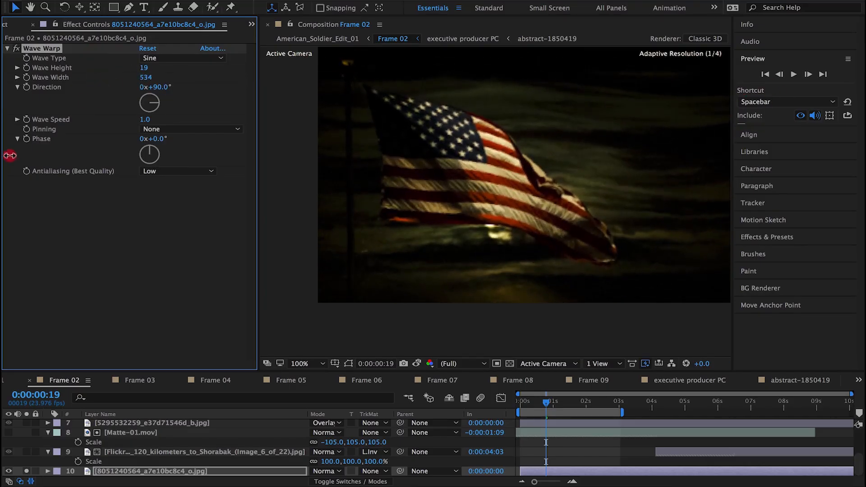
key("space")
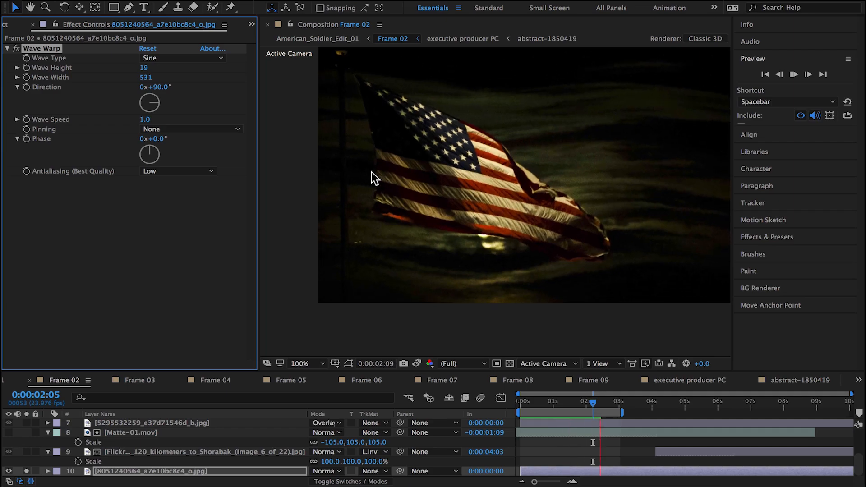
Step: Slow the Wave Warp to a Wave Speed of 0.3 and preview the flag at Half resolution
left_click_drag(155, 120, 131, 139)
key("space")
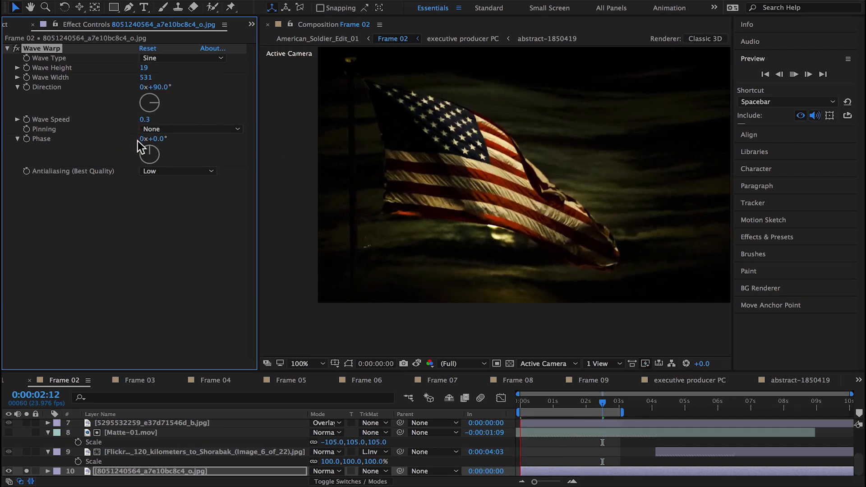
left_click(451, 363)
left_click(447, 407)
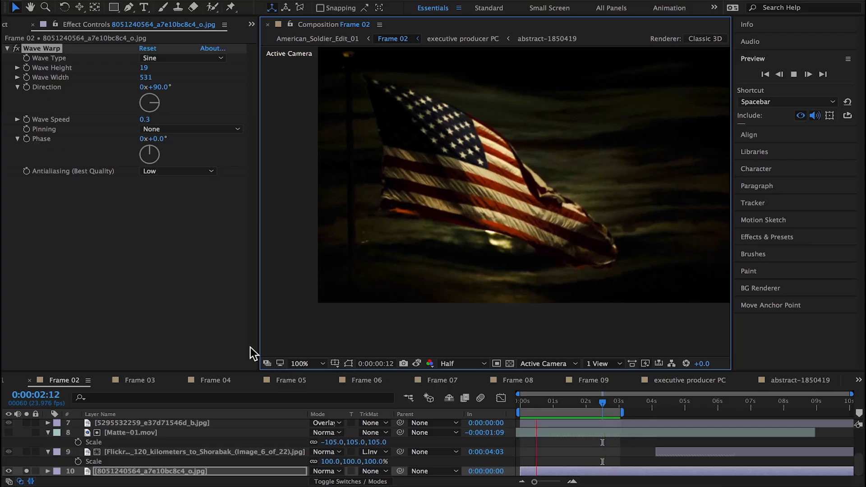
Step: Pin the Wave Warp to Left Edge, trying Horizontal Edges and undoing that change
left_click(179, 129)
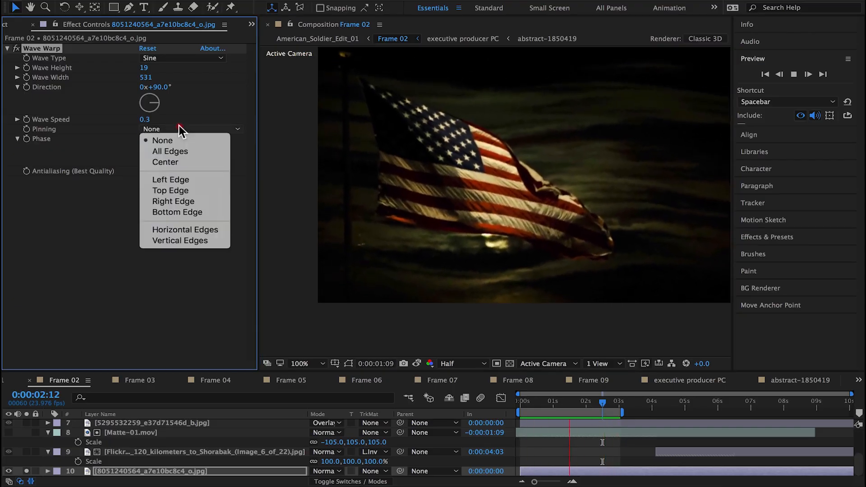
left_click(175, 177)
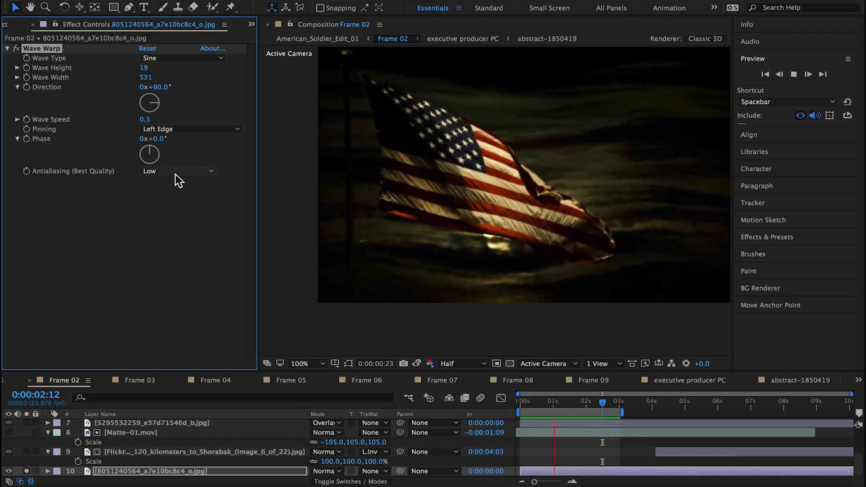
left_click(161, 128)
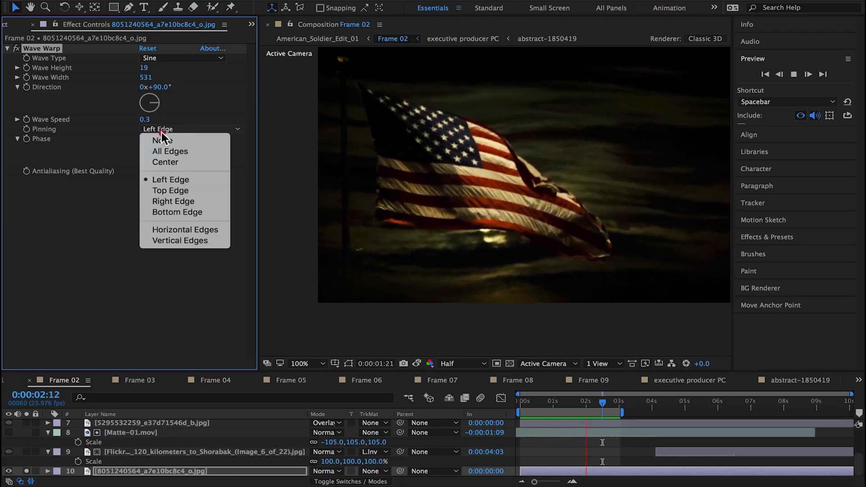
left_click(171, 231)
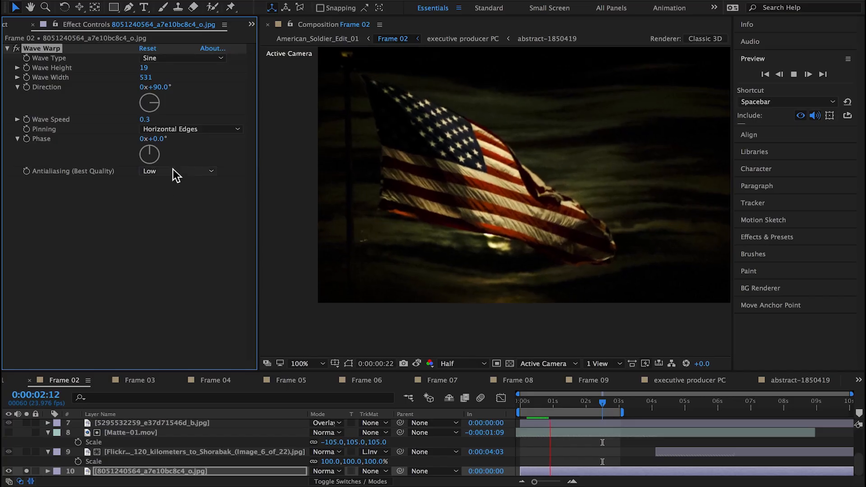
key("super+z")
Step: Disable Wave Warp on the flag layer and add a Ripple effect with Radius 50
left_click(16, 49)
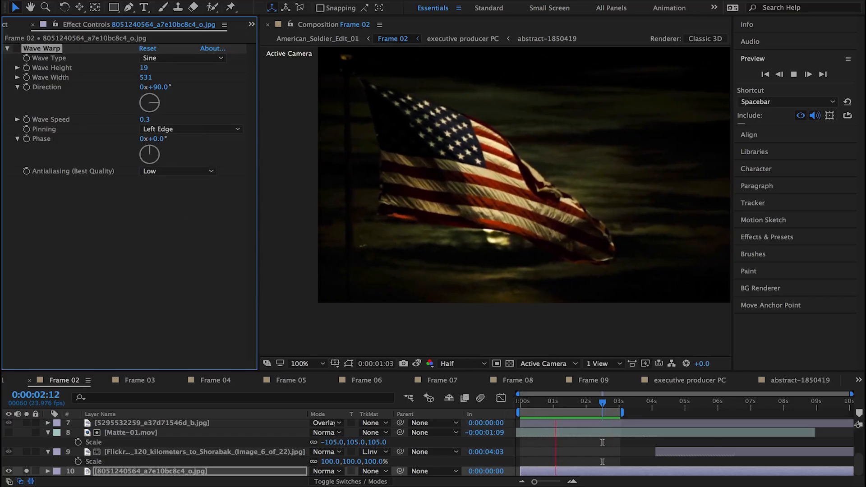
left_click(260, 0)
mouse_move(331, 124)
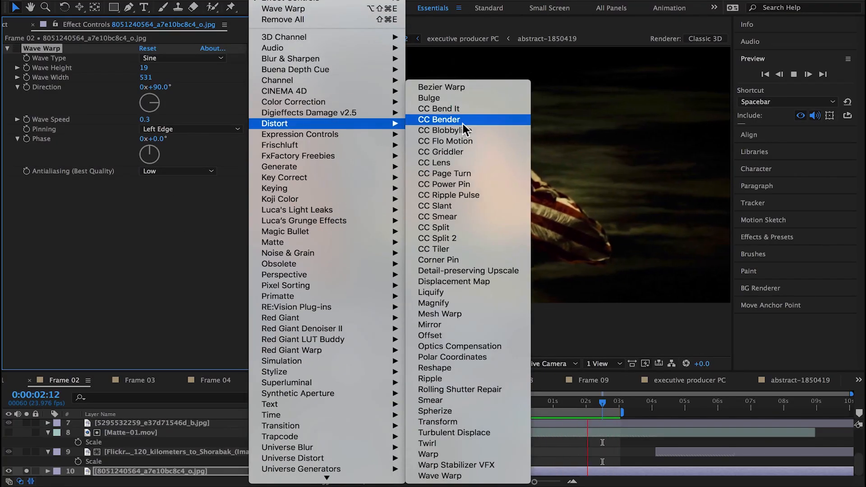
left_click(473, 380)
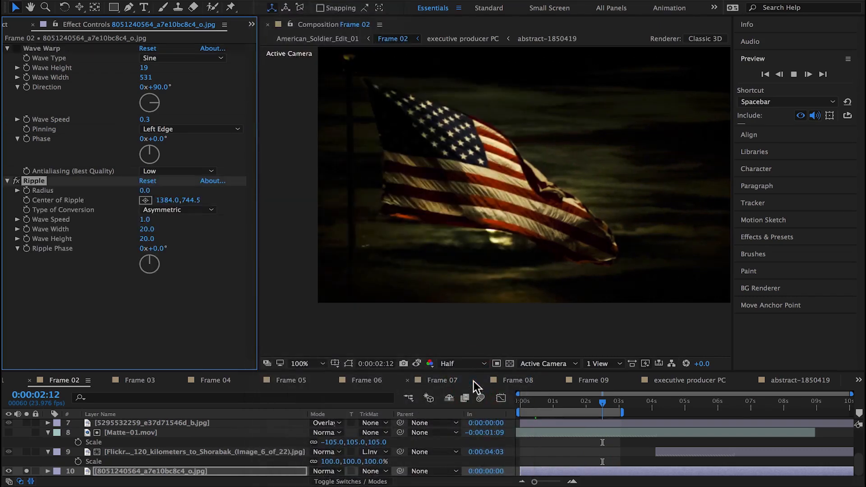
left_click(144, 191)
type("50")
key("Return")
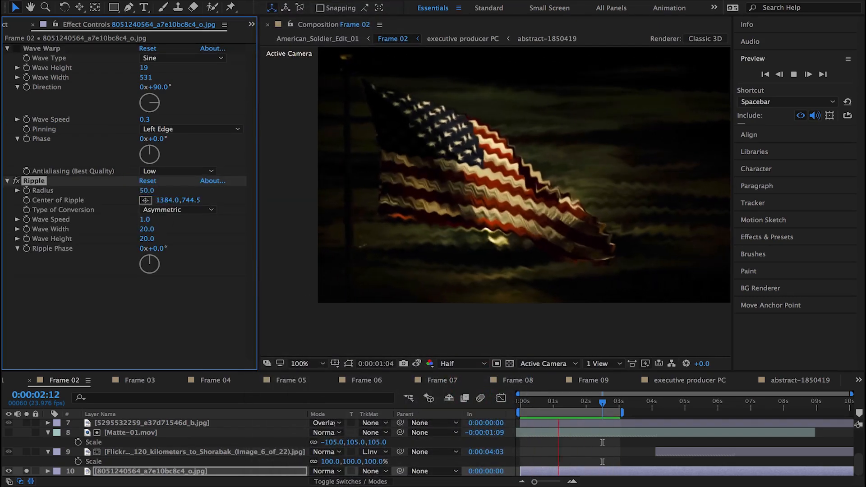
Step: Move the Center of Ripple on the flag photo to 2323.9, 528.5
left_click_drag(163, 201, 8, 234)
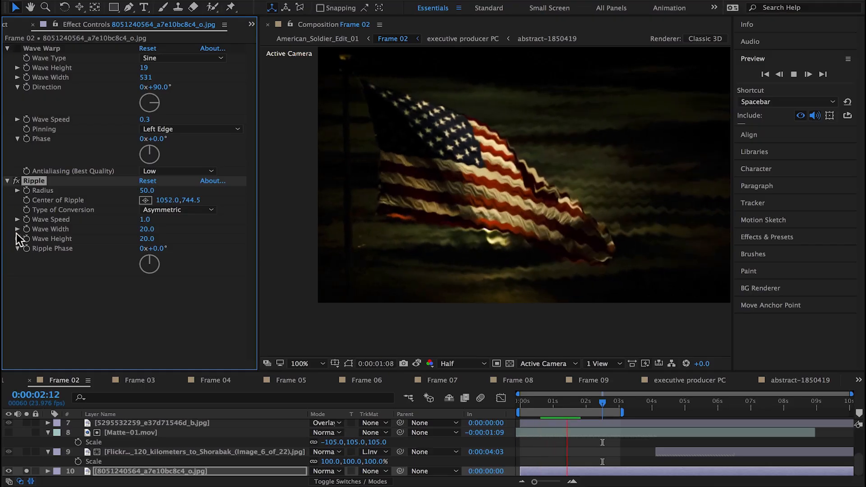
left_click_drag(165, 201, 658, 187)
left_click_drag(167, 200, 305, 188)
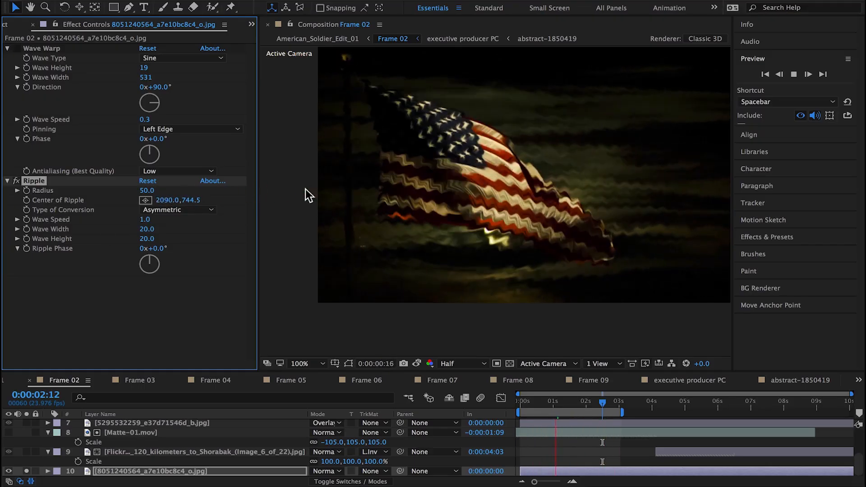
left_click_drag(167, 200, 134, 199)
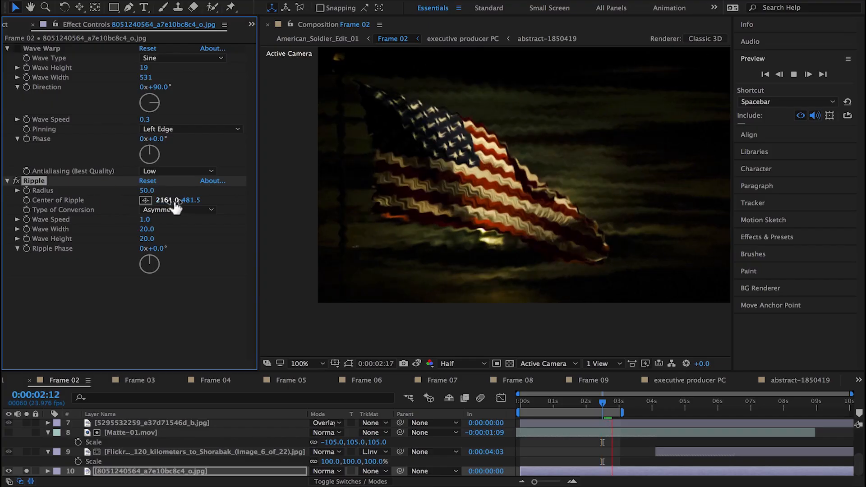
left_click(144, 201)
left_click(305, 142)
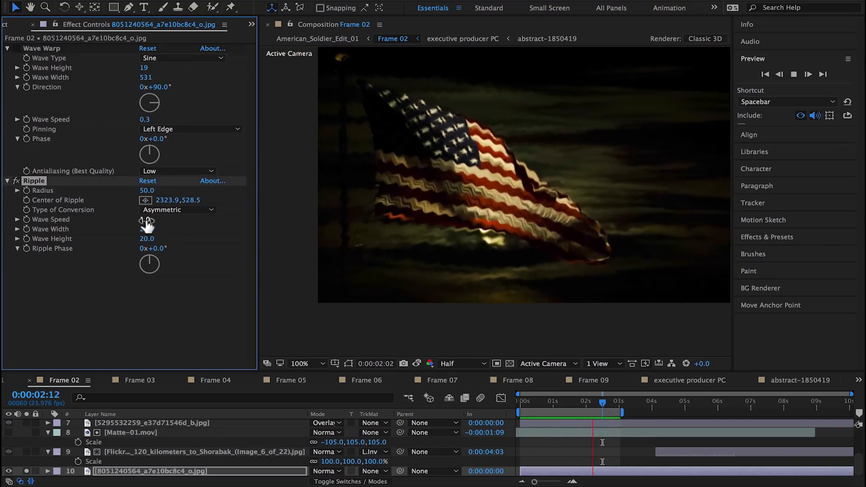
Step: Set the flag photo's Ripple to Wave Speed 0.3, Wave Width 100 and Wave Height 14
left_click_drag(142, 225, 140, 225)
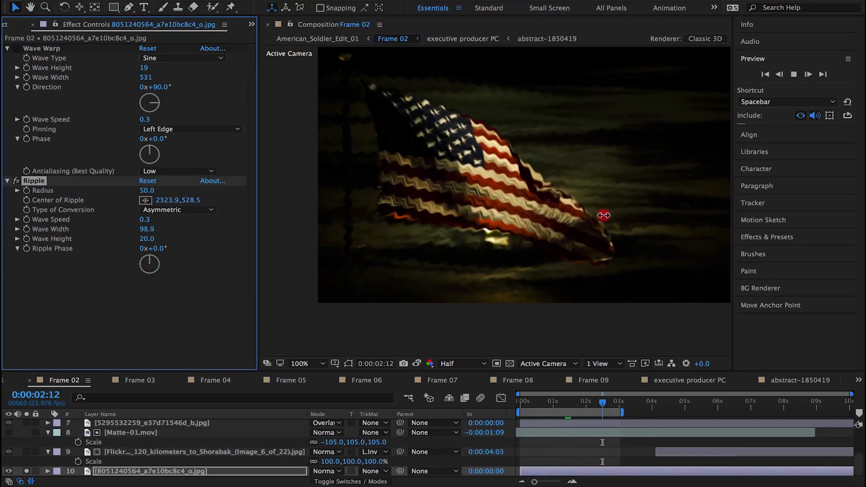
left_click_drag(603, 215, 603, 223)
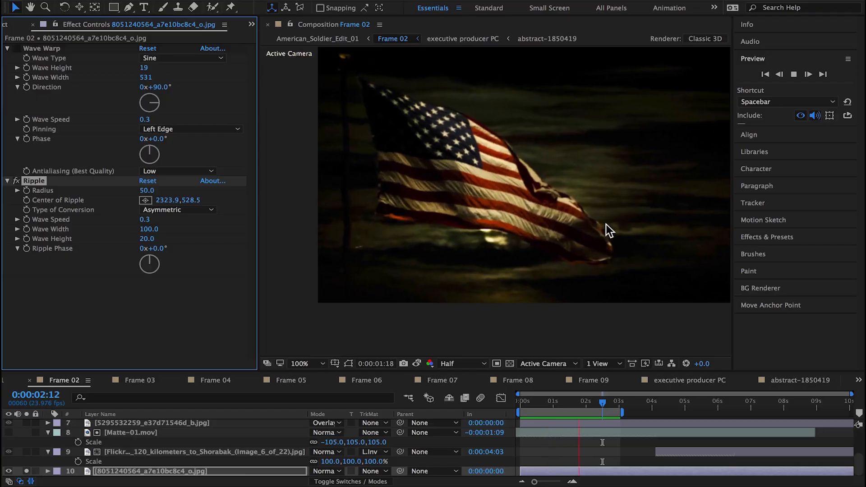
left_click_drag(151, 238, 149, 242)
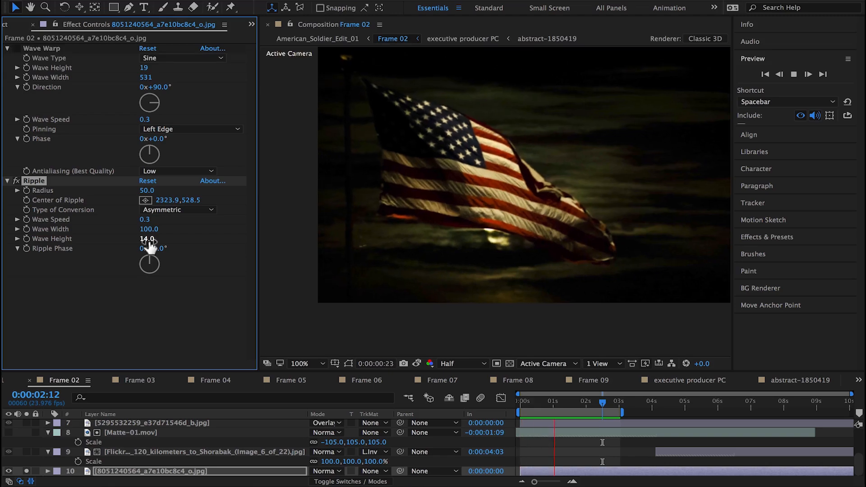
Step: Try the Symmetric type of conversion on the Ripple effect and undo the change
left_click(184, 210)
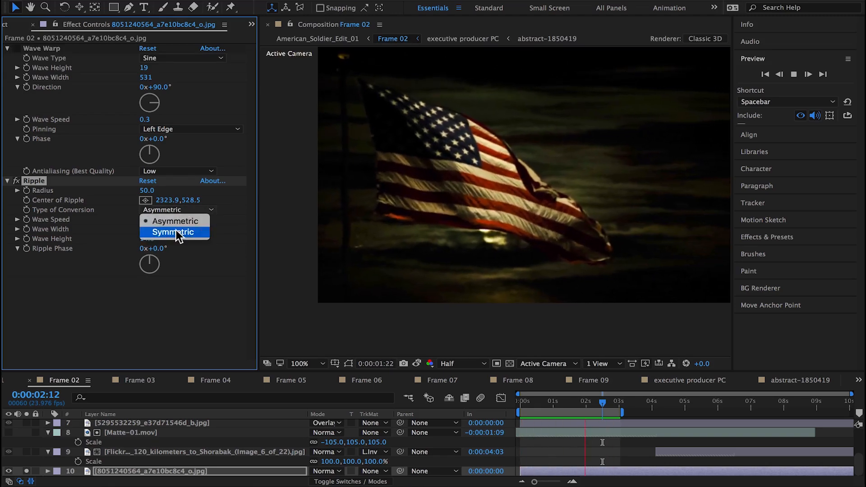
left_click(176, 232)
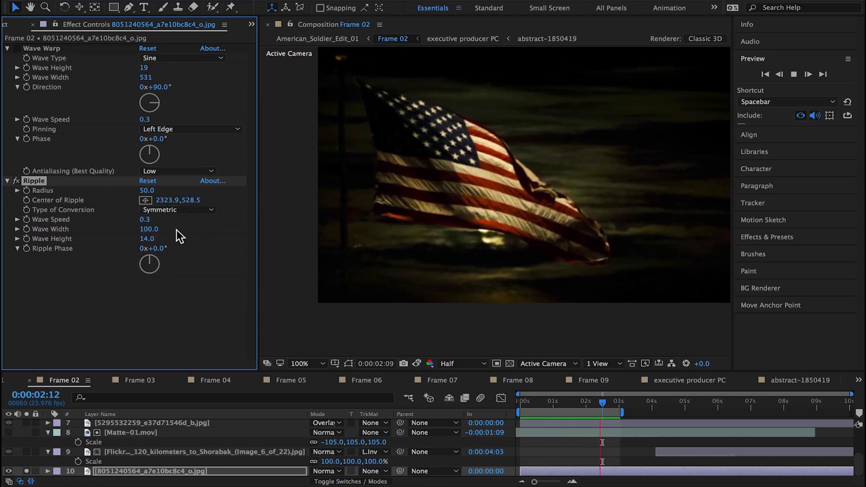
key("super+z")
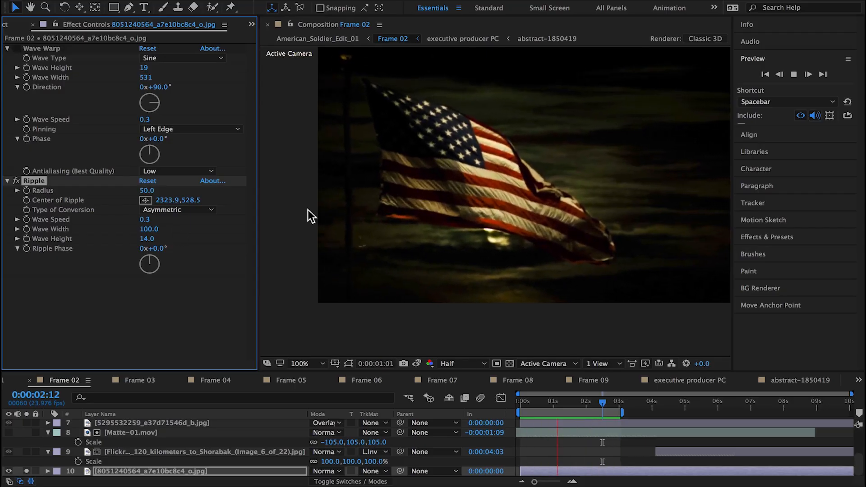
Step: Turn off solo on the waving flag layer in Frame 02 and preview the shot in the American_Soldier_Edit_01 composition
left_click(10, 380)
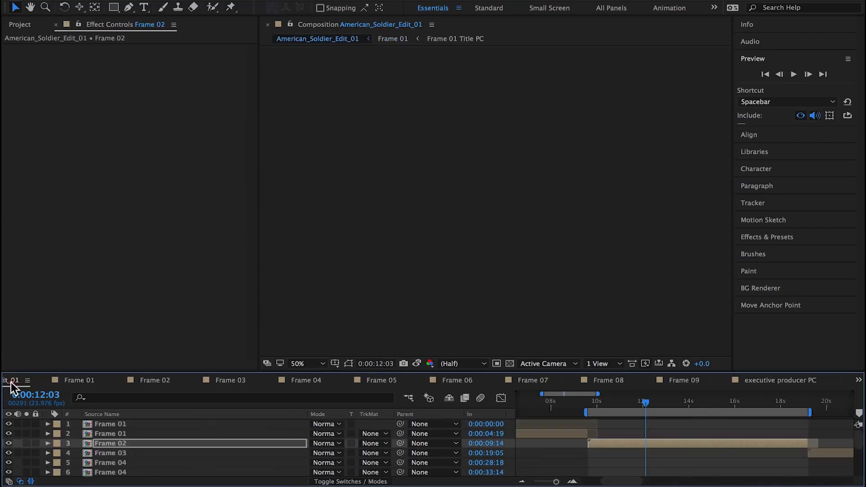
double_click(89, 442)
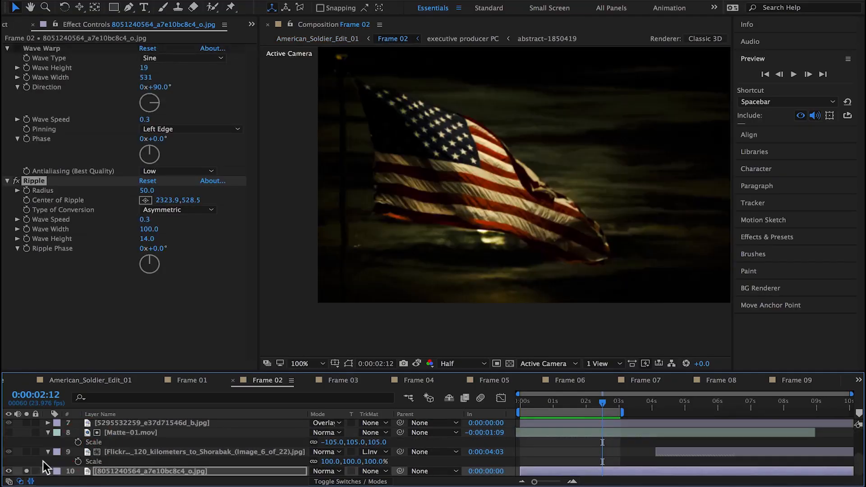
left_click(101, 379)
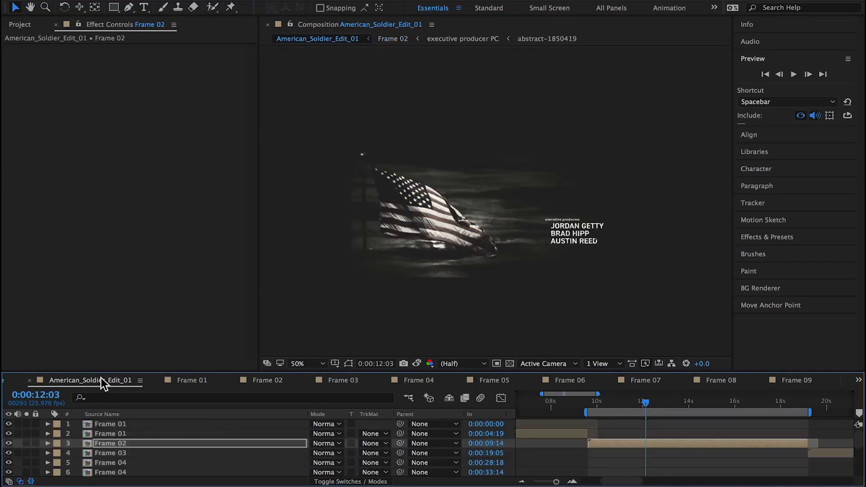
key("space")
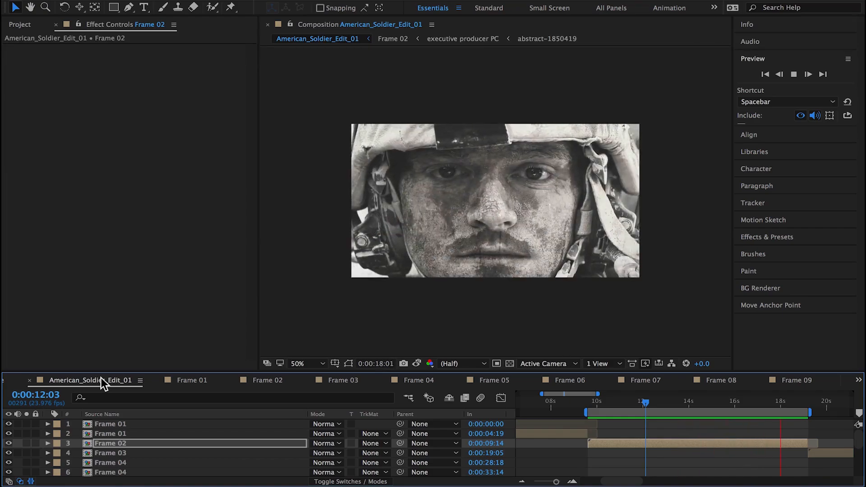
Step: Enlarge the timeline in Frame 02 and open the executive producer PC precomp at the 5-second mark
left_click(267, 380)
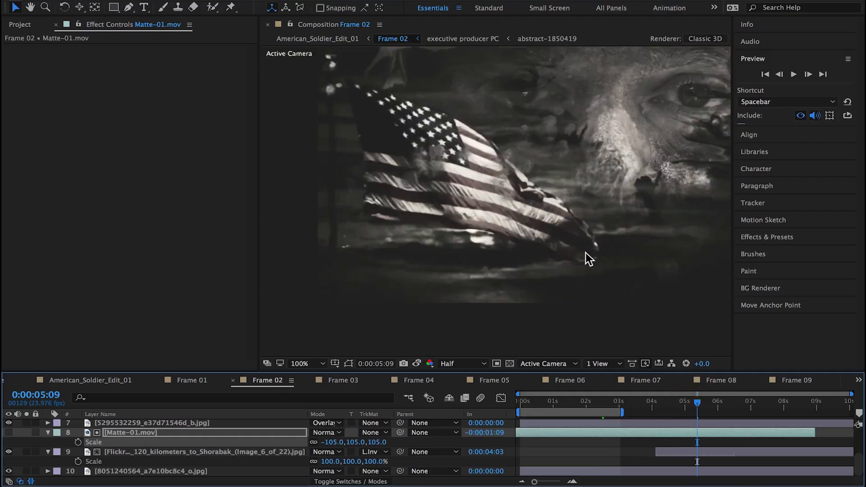
scroll(586, 253, "down", 2)
left_click_drag(673, 402, 668, 400)
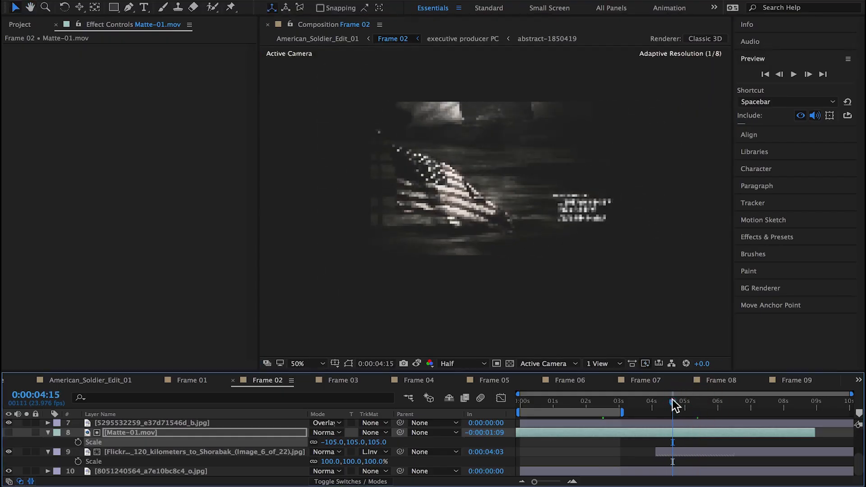
scroll(166, 445, "up", 3)
left_click_drag(219, 373, 212, 295)
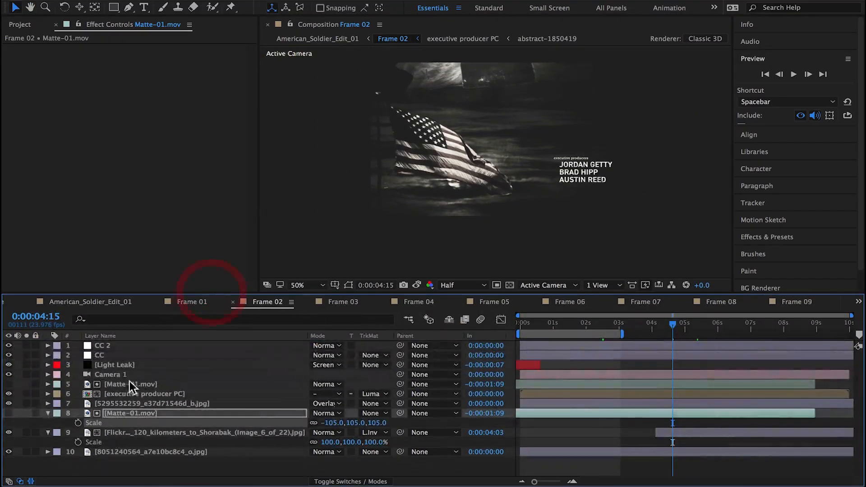
left_click(127, 393)
left_click_drag(681, 329, 685, 332)
double_click(694, 392)
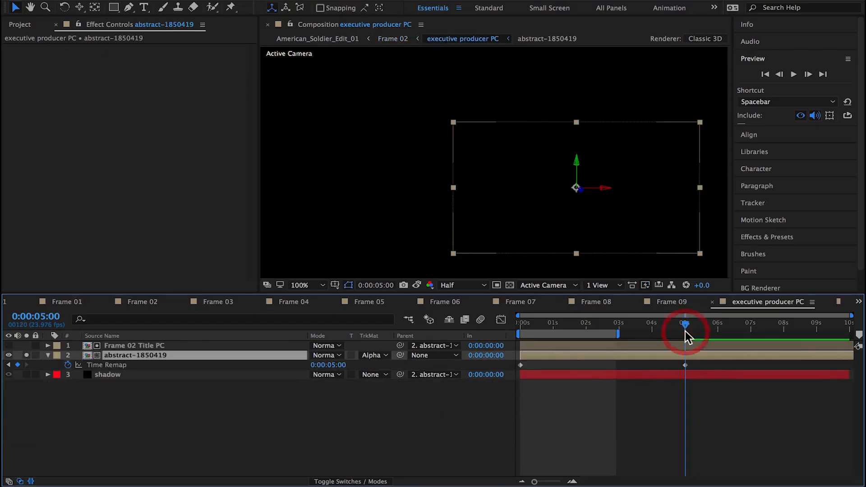
Step: Replace abstract-1850419's Time Remap keyframe at 0:00:05:00 with one at 0:00:04:23 and check the shot up to 0:00:17:23 in American_Soldier_Edit_01
left_click(779, 74)
left_click(17, 365)
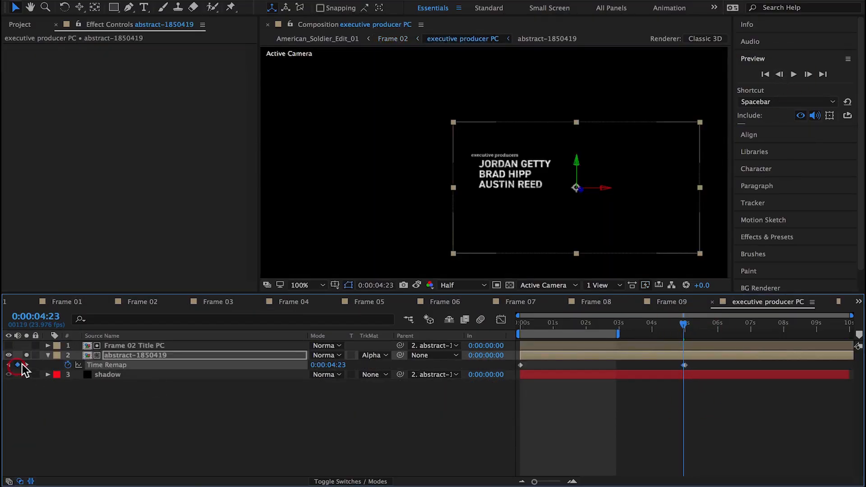
key("Page_Down")
left_click(29, 302)
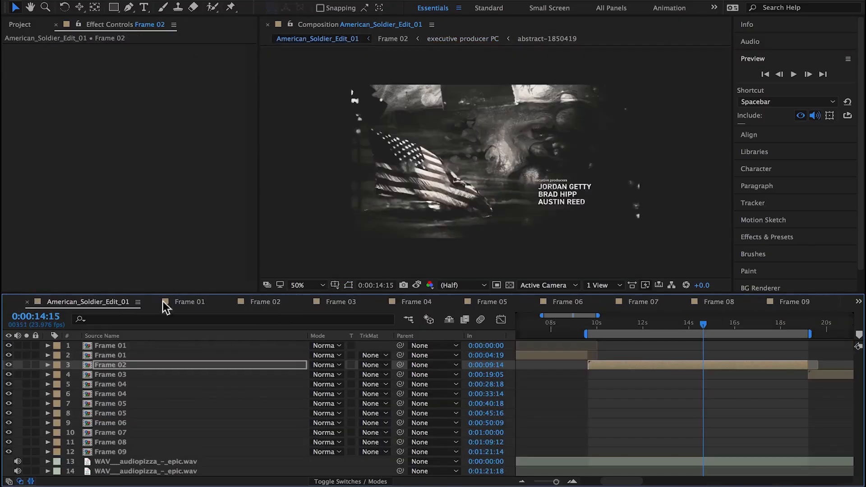
left_click_drag(722, 324, 779, 335)
Step: Add pexels-photo-27869.jpg from the Americana image folder to Frame 02, directly above the lower Matte-01.mov layer
left_click(20, 24)
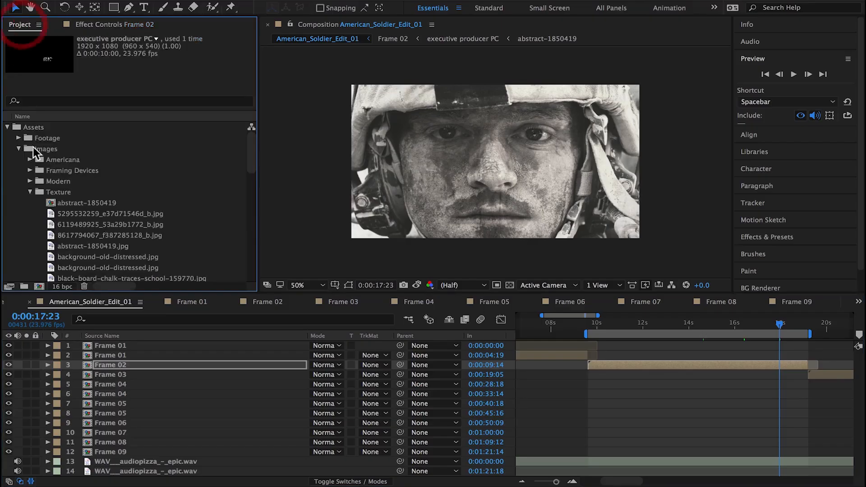
left_click(30, 160)
left_click(68, 170)
left_click(73, 180)
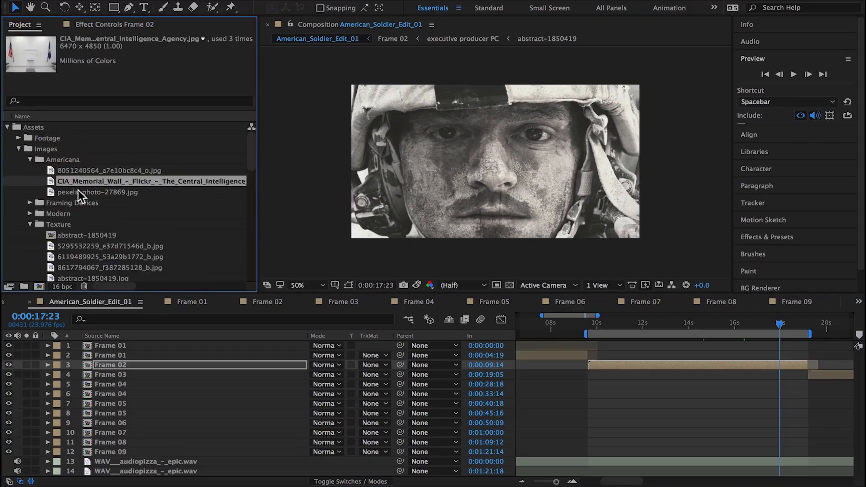
left_click(75, 191)
double_click(90, 366)
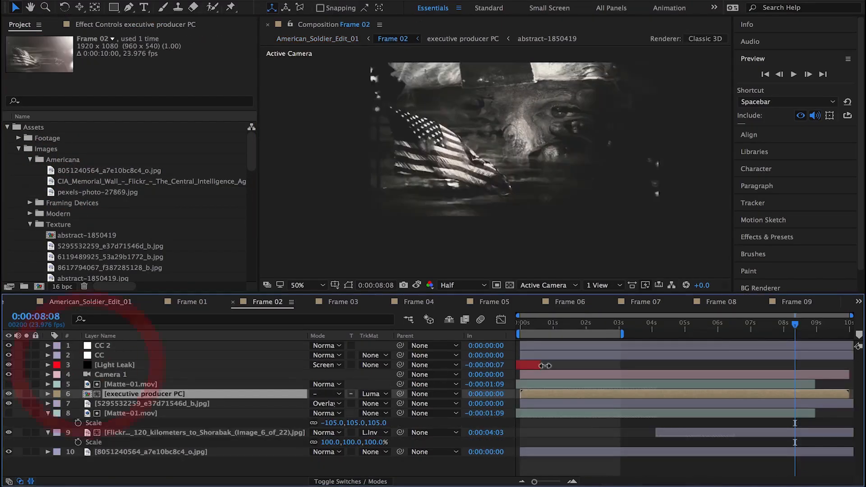
left_click_drag(60, 190, 203, 408)
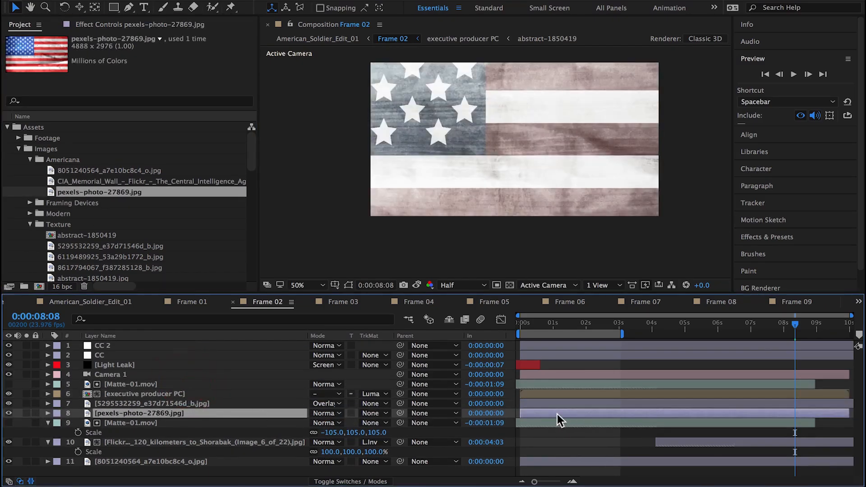
Step: Make the pexels-photo-27869.jpg layer 3D and scale it to 51% at 0:00:08:06
left_click(373, 481)
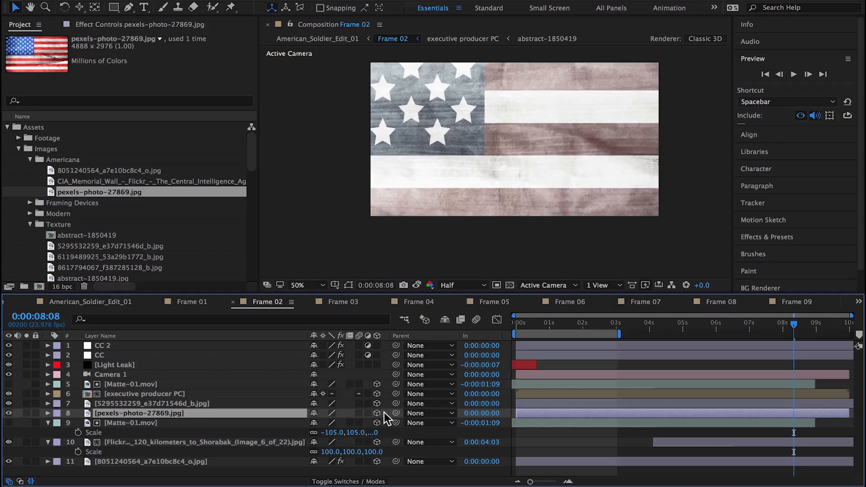
left_click(791, 325)
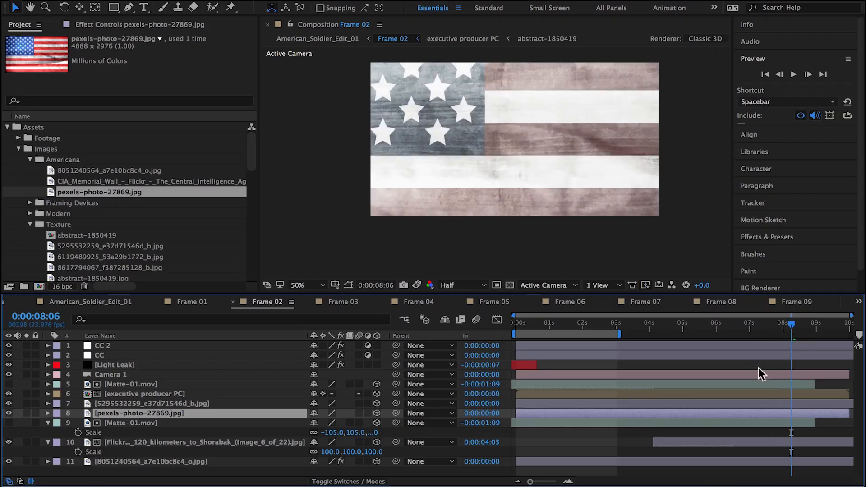
key("s")
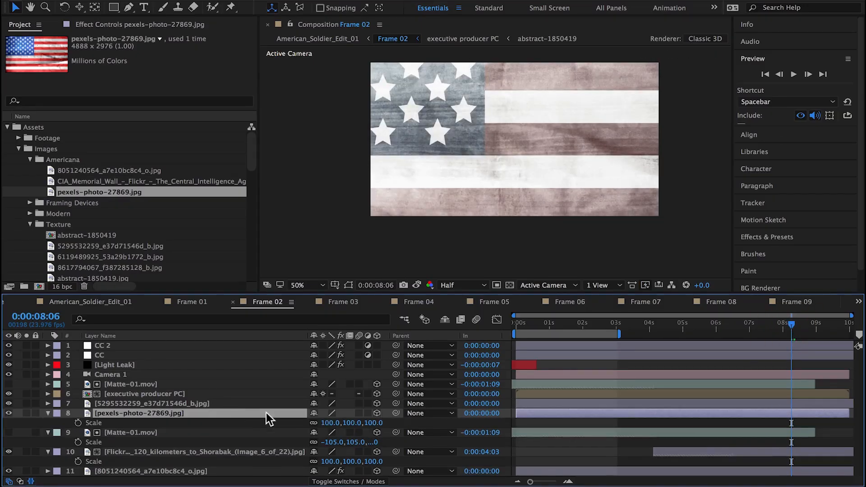
left_click_drag(327, 423, 302, 428)
Step: Set the pexels flag layer's blending mode to Overlay and reduce its scale to 46%
left_click(343, 481)
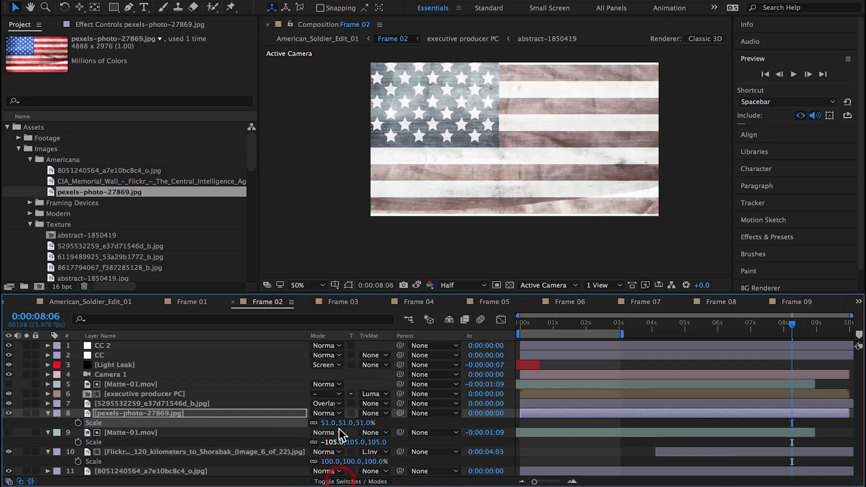
left_click(336, 412)
left_click(338, 222)
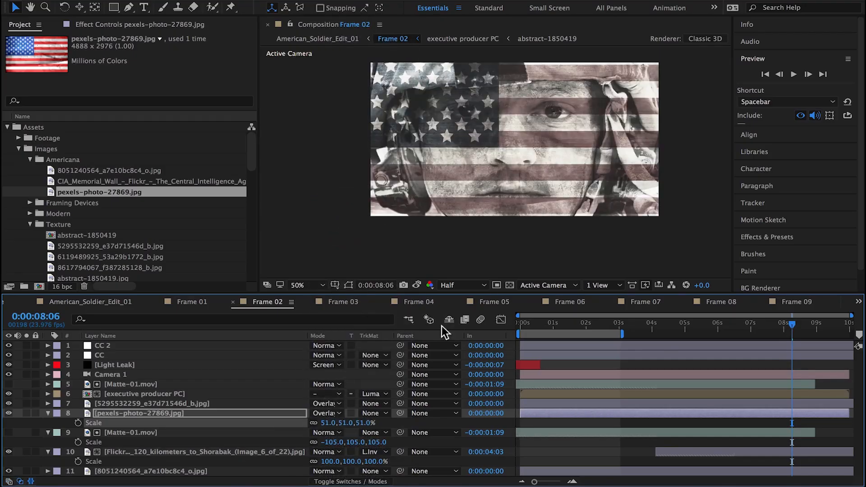
left_click_drag(332, 429, 329, 426)
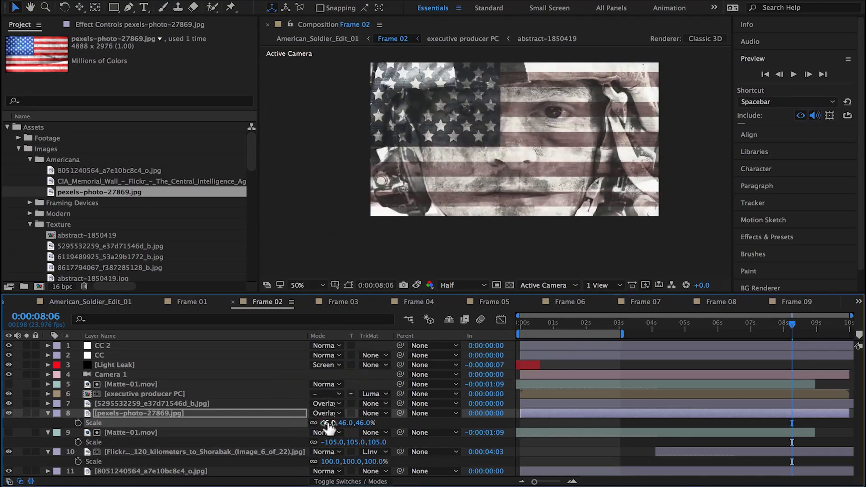
Step: Enlarge the composition view at 100% magnification and shift the pexels flag photo slightly down over the soldier's face
key("period")
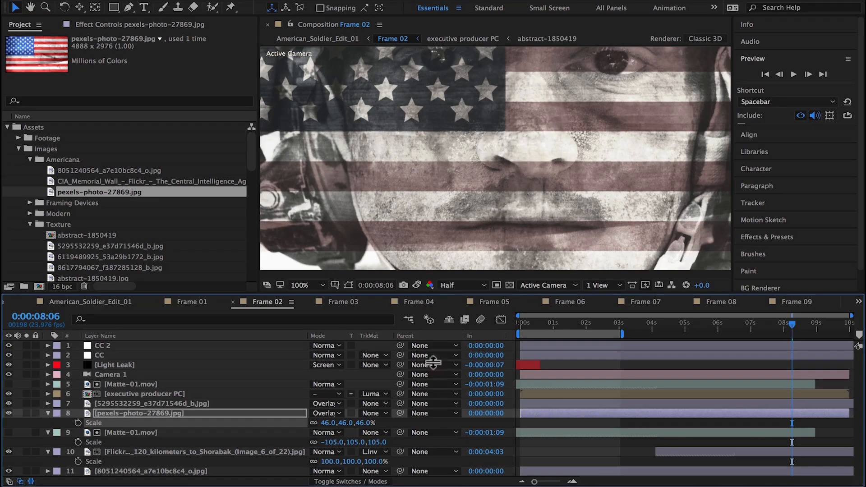
left_click_drag(421, 295, 411, 400)
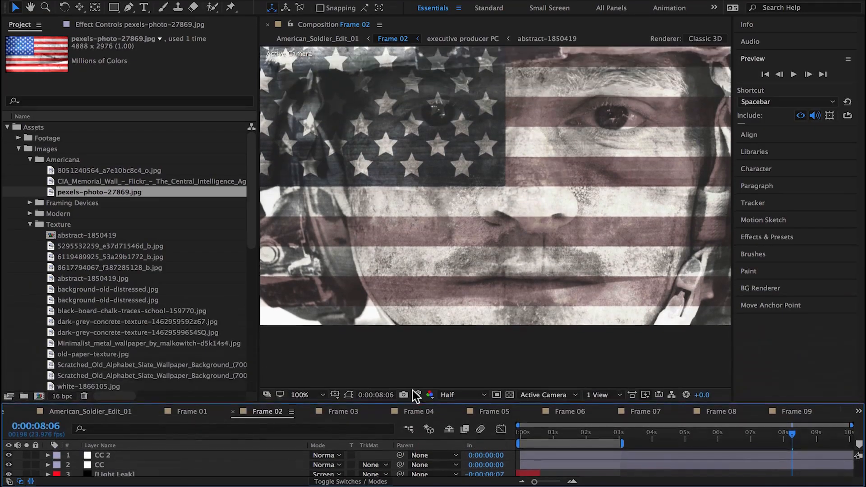
left_click_drag(259, 348, 127, 349)
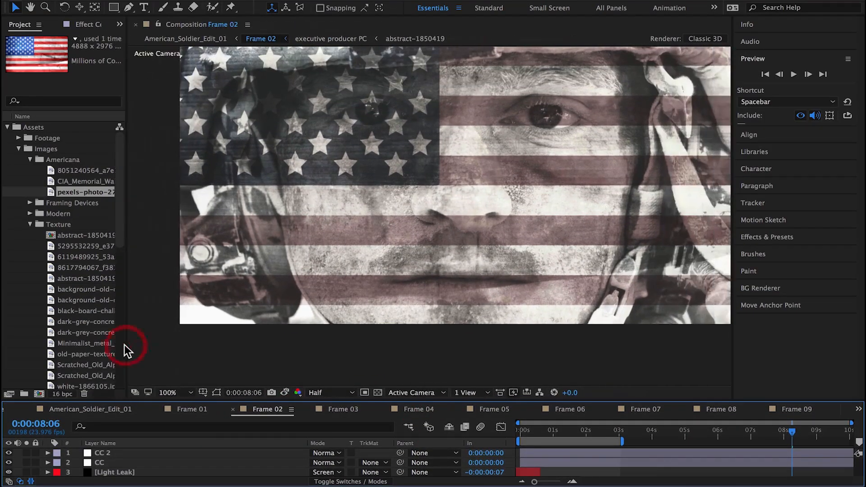
left_click(375, 182)
left_click_drag(372, 184, 373, 185)
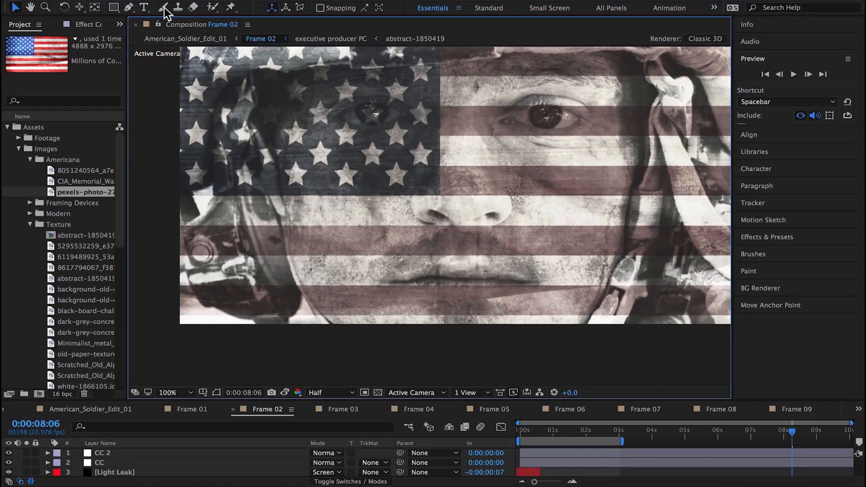
Step: Start a Pen tool mask on the pexels flag layer, tracing the soldier's jaw and cheek on the starred side of the flag
left_click(128, 7)
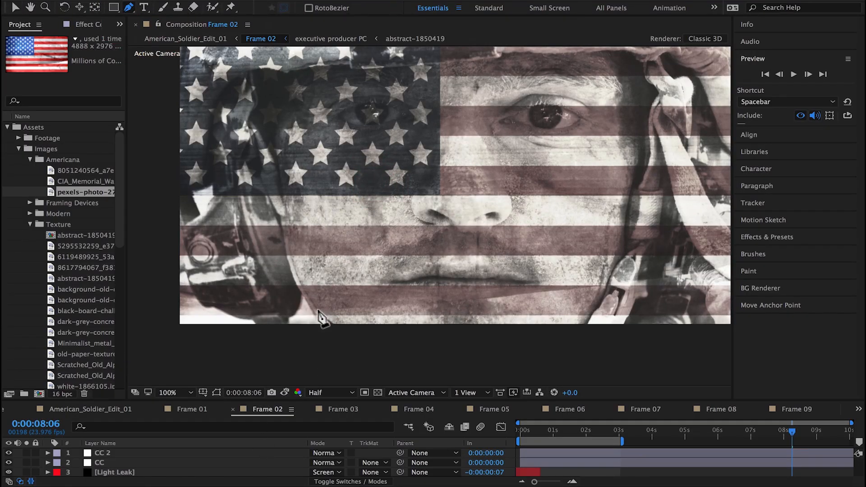
left_click_drag(318, 309, 309, 296)
left_click(286, 234)
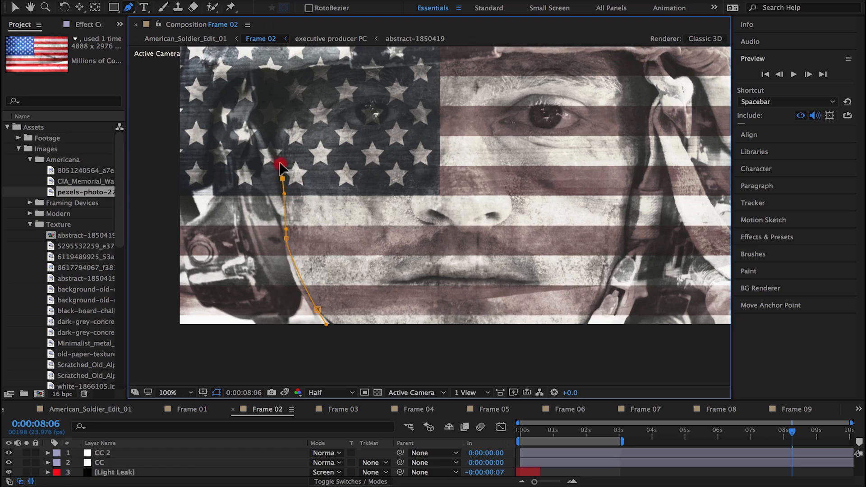
left_click_drag(280, 164, 279, 164)
Step: Turn the pexels flag photo into an adjustment layer so the soldier's face is unobstructed for masking
scroll(197, 453, "down", 6)
left_click(363, 481)
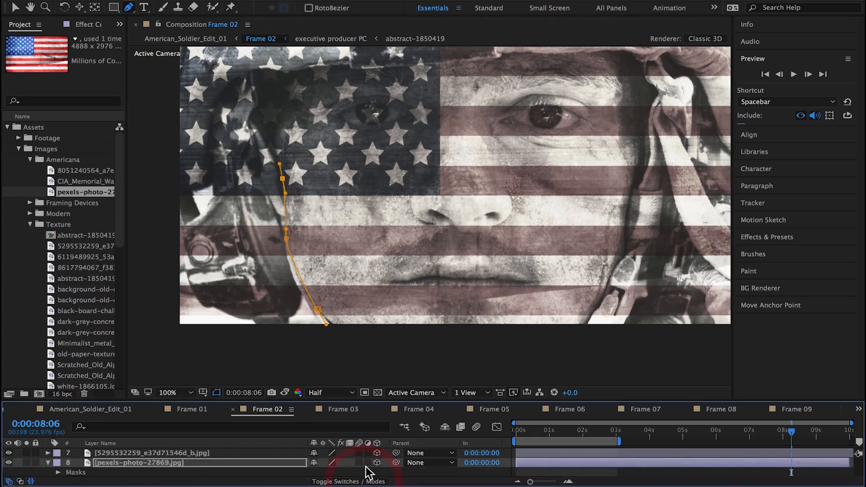
left_click(367, 463)
Step: Continue the pexels flag mask up the starred-side temple and across the forehead beneath the soldier's helmet brim
left_click_drag(275, 133, 277, 122)
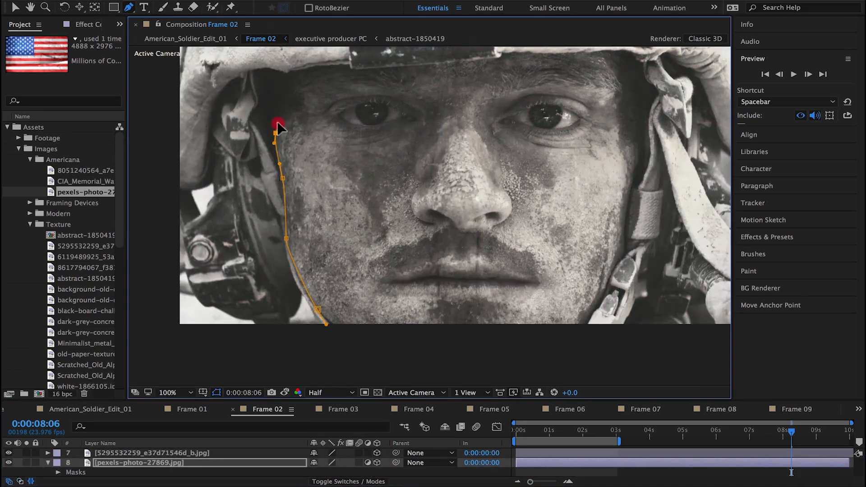
left_click(318, 66)
left_click_drag(347, 67, 352, 68)
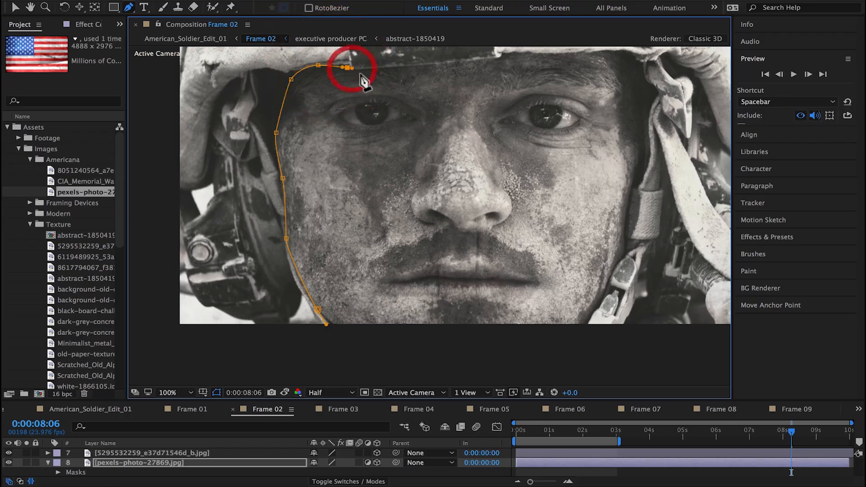
left_click_drag(500, 56, 546, 58)
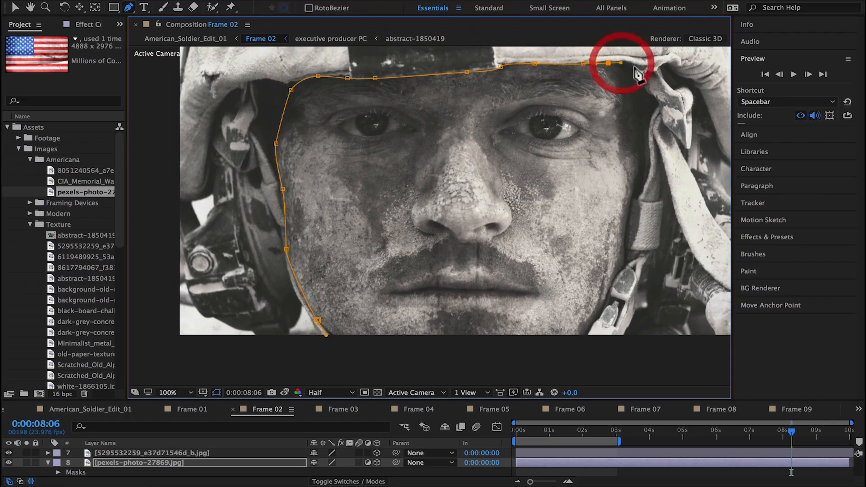
Step: Trace the mask down the striped-side cheek and jaw, then close it just below the chin outside the frame
left_click(641, 184)
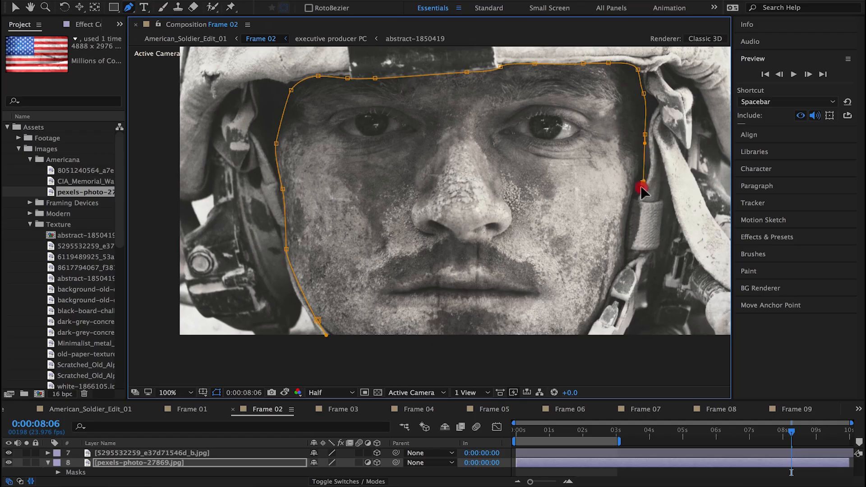
left_click_drag(633, 199, 627, 230)
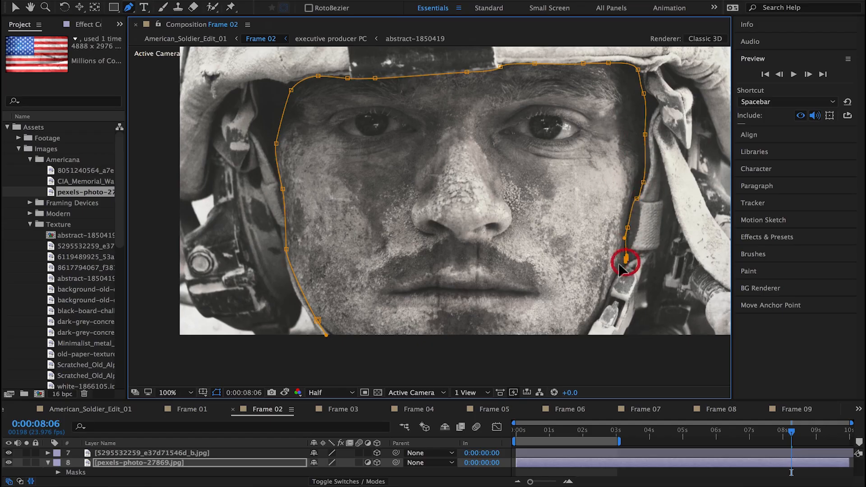
left_click_drag(593, 264, 575, 231)
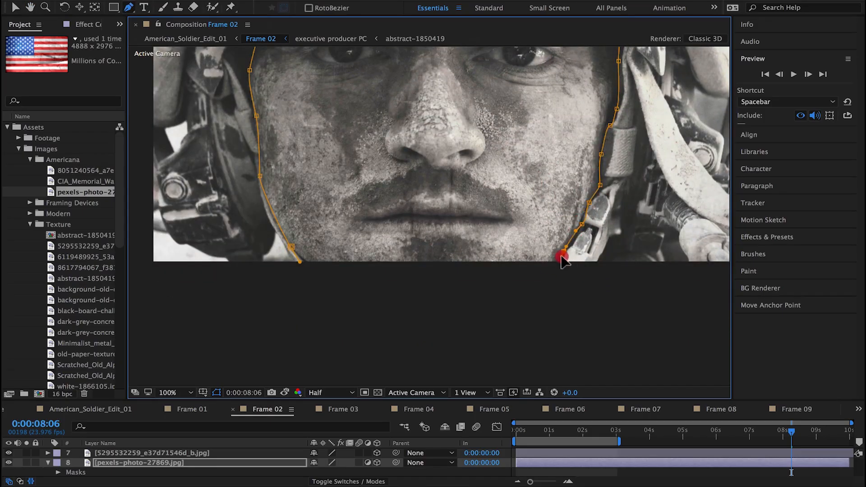
left_click(558, 260)
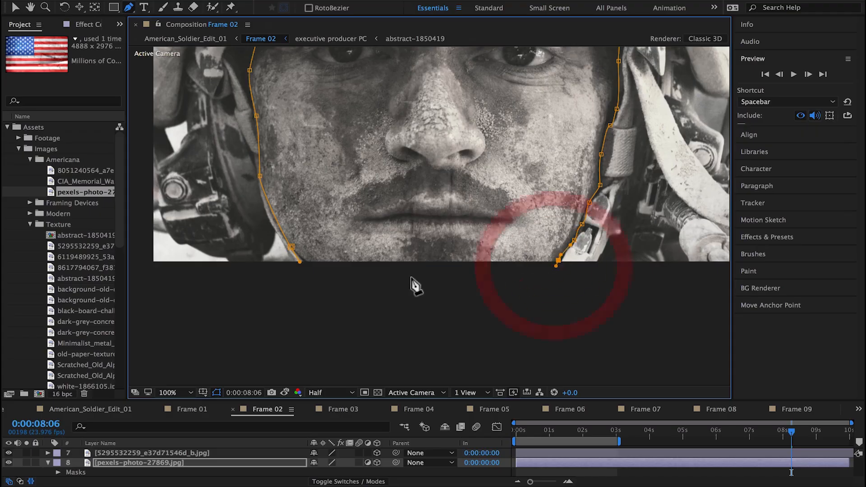
left_click_drag(410, 277, 370, 276)
left_click(291, 247)
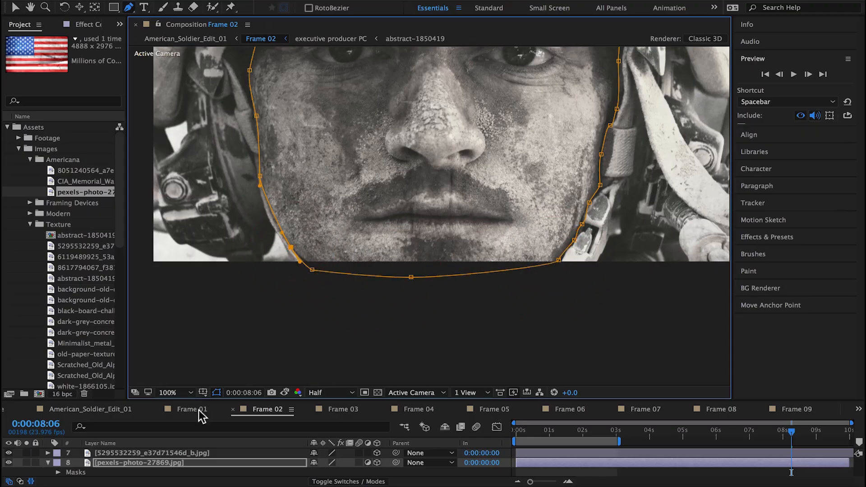
Step: Turn off the pexels flag's adjustment layer switch, feather its mask to 48 pixels, and inspect the softened edge at 100% magnification
left_click(368, 463)
scroll(474, 222, "down", 2)
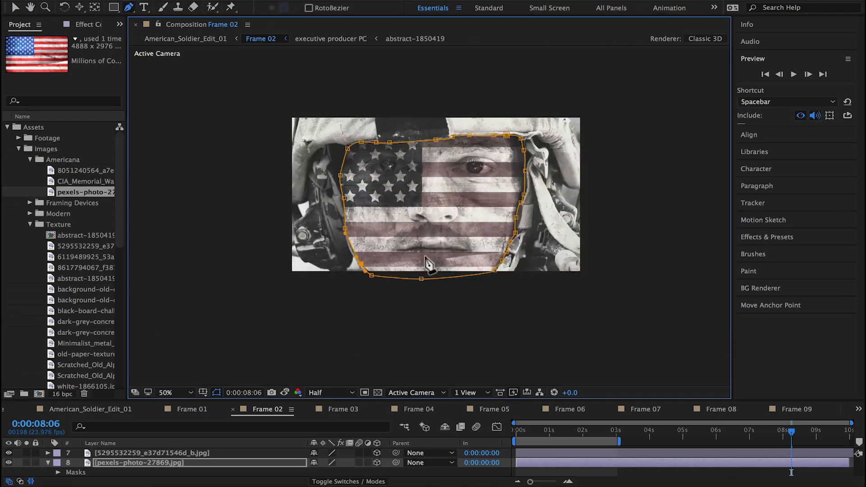
left_click_drag(422, 400, 423, 282)
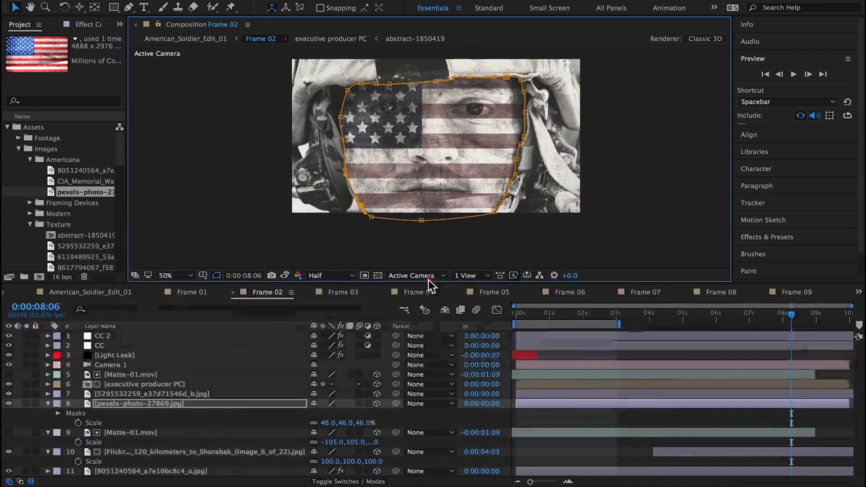
key("f")
left_click_drag(342, 423, 364, 423)
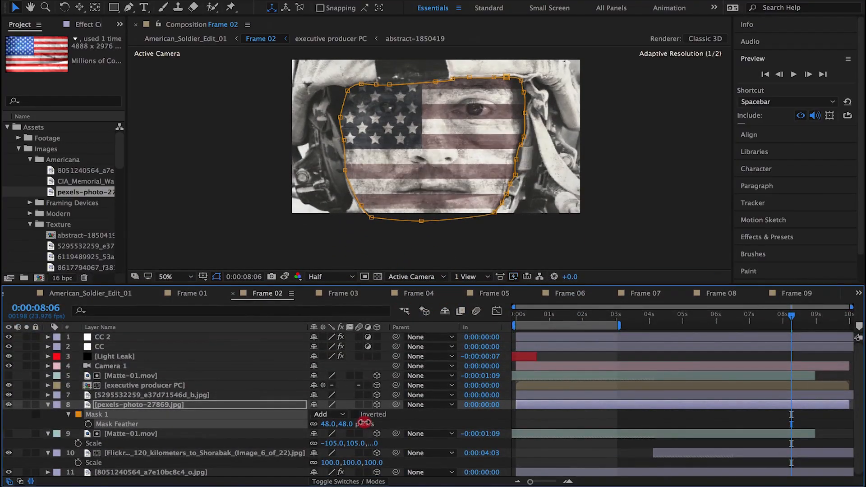
key(".")
left_click(406, 201)
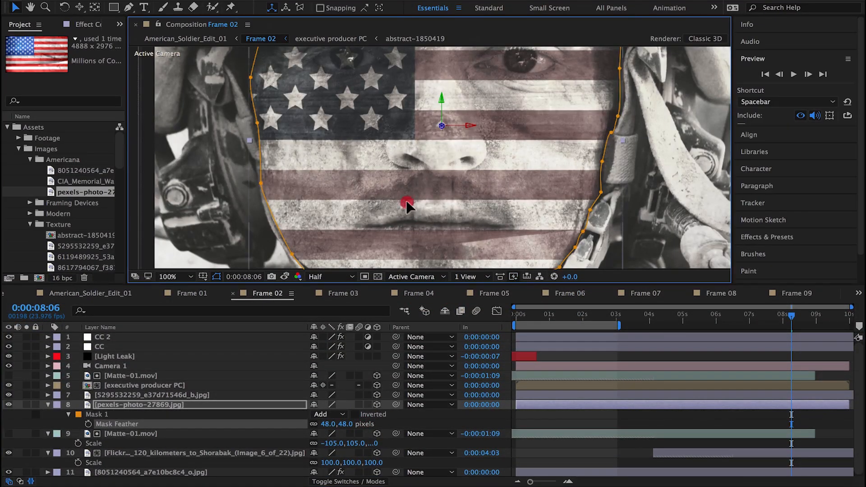
left_click(177, 193)
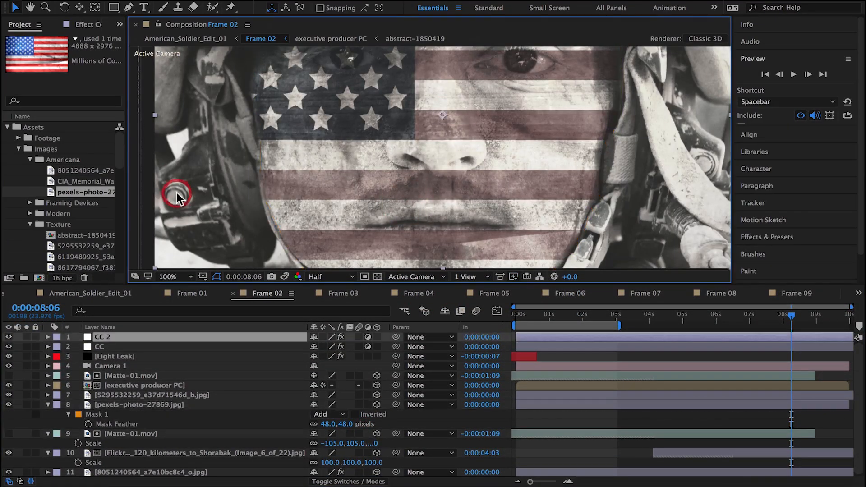
Step: Reveal the pexels flag layer's opacity and preview the title shot with the work area spanning about 3 to 7 seconds
left_click(127, 405)
key("comma")
key("t")
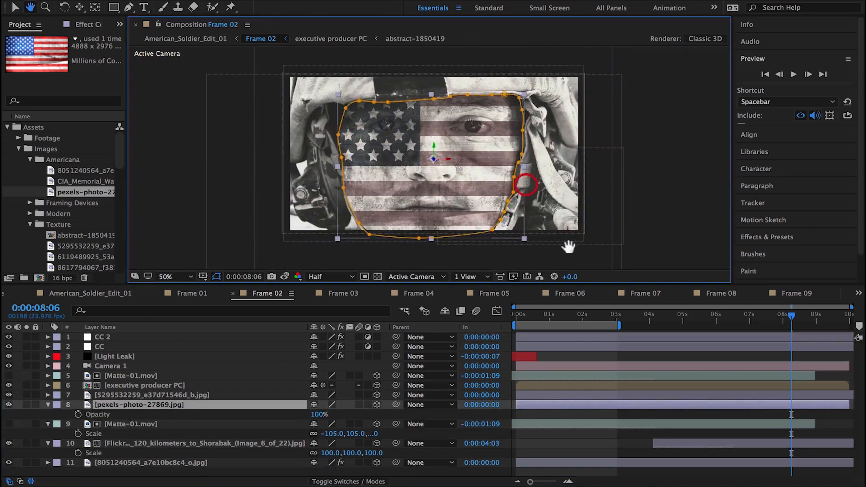
left_click(716, 358)
left_click_drag(593, 326, 729, 327)
mouse_move(710, 317)
left_mouse_down()
mouse_move(729, 313)
mouse_move(605, 329)
mouse_move(723, 322)
left_mouse_up()
key("space")
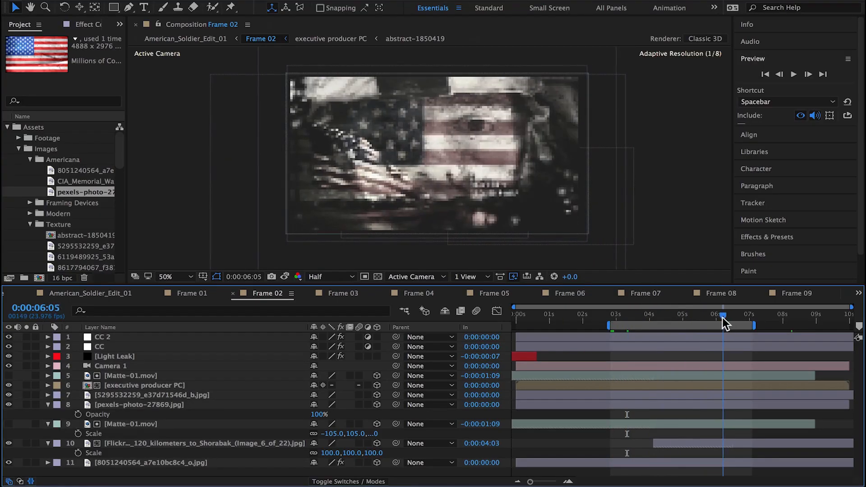
Step: Extend both Matte-01.mov layers to the end of the Frame 02 composition
left_click(135, 405)
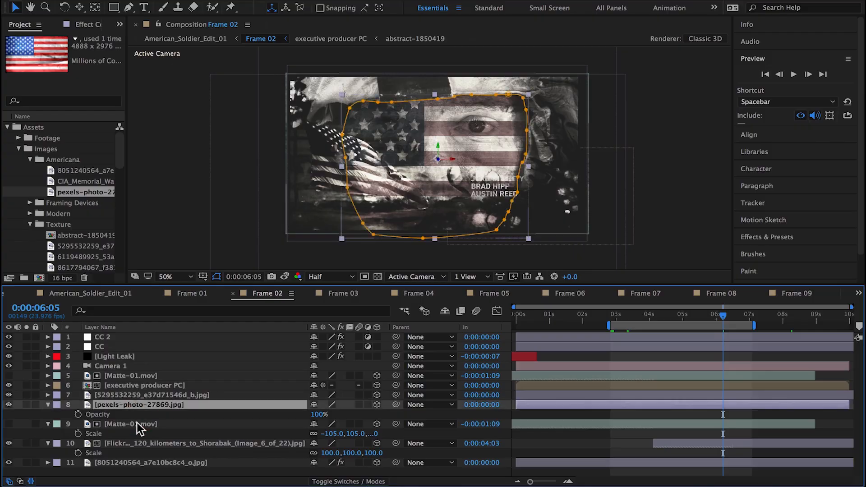
left_click(136, 423)
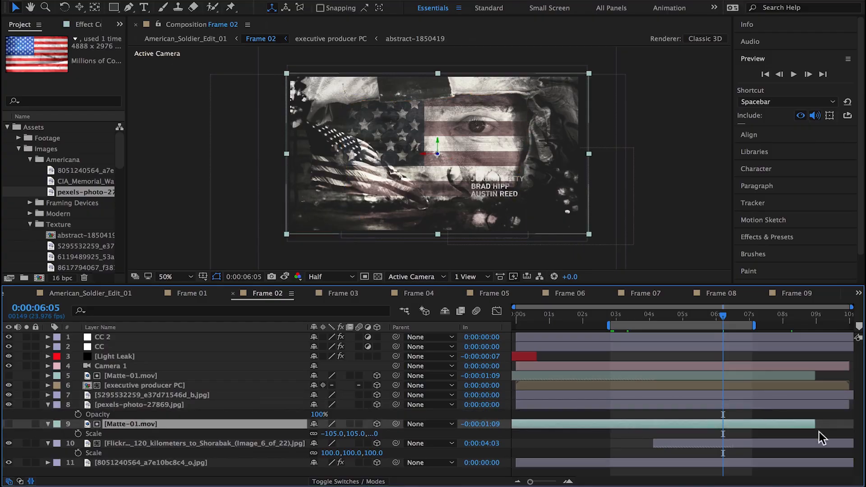
left_click_drag(815, 372, 852, 375)
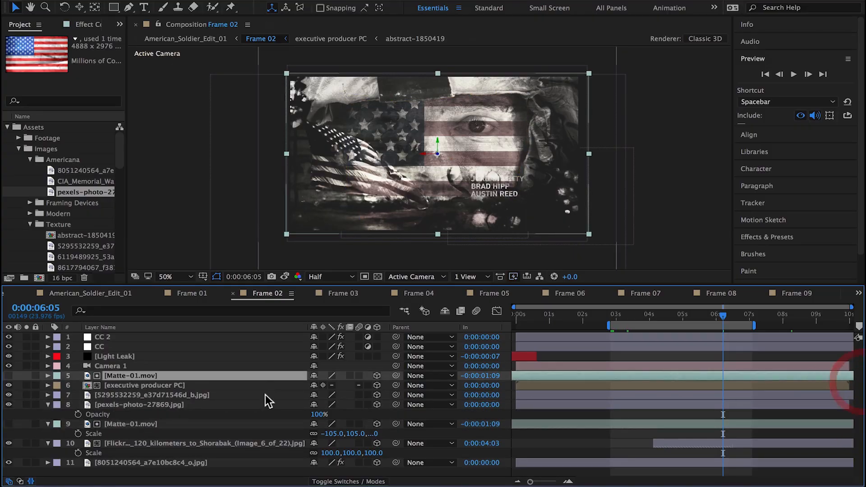
Step: Duplicate the lower Matte-01.mov layer directly above the pexels flag and set it as the flag's Luma Inverted track matte
left_click(130, 424)
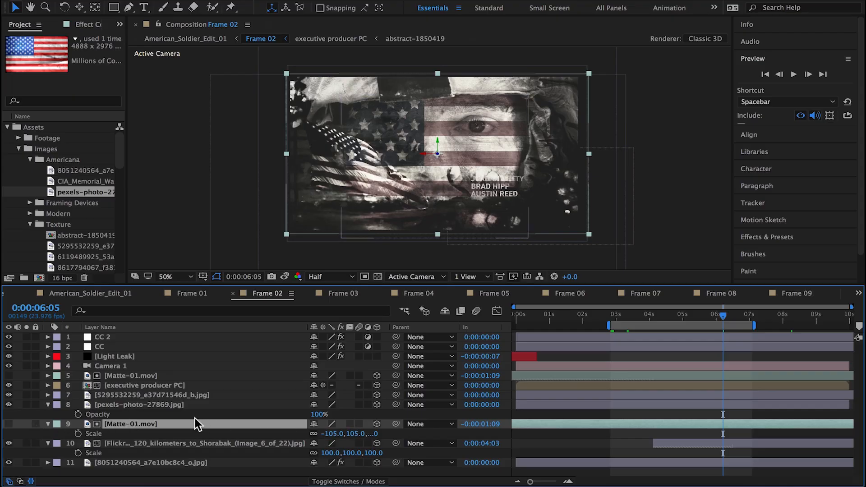
key("ctrl+d")
left_click_drag(137, 423, 141, 407)
left_click(140, 415)
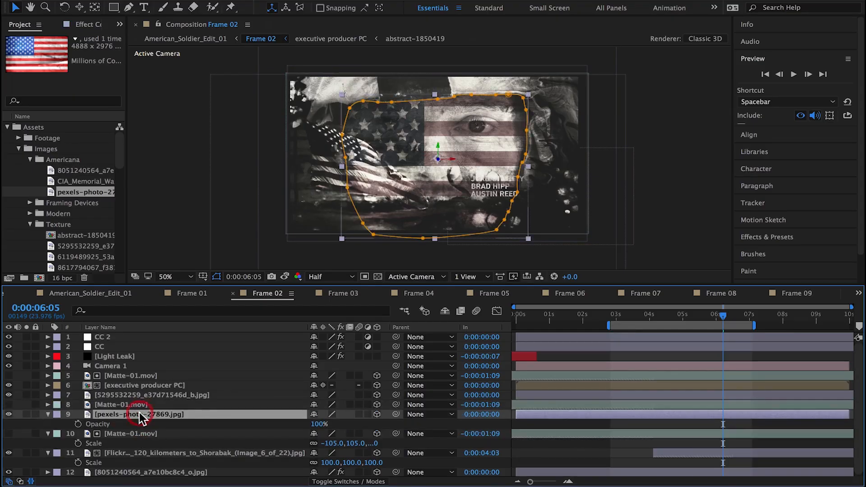
left_click(354, 482)
left_click(370, 414)
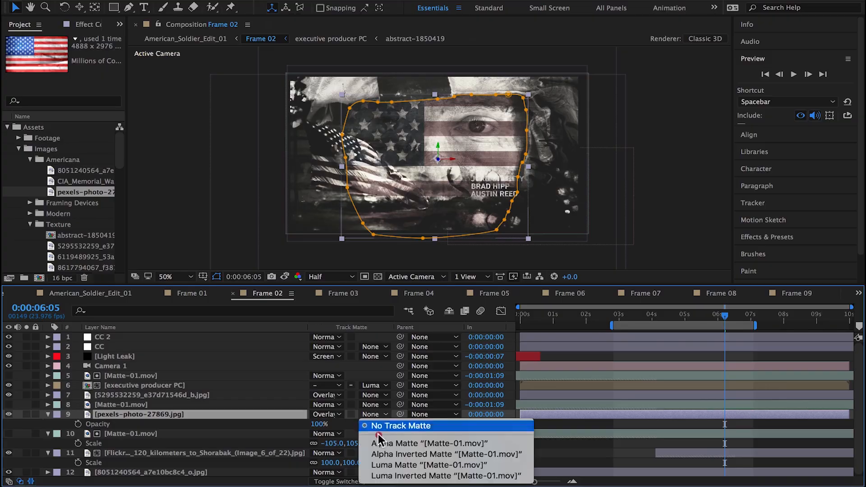
left_click(398, 473)
Step: Solo the pexels flag to check its ink reveal, delay its matte to an in point of -0:00:00:22, and unsolo it
left_click(27, 414)
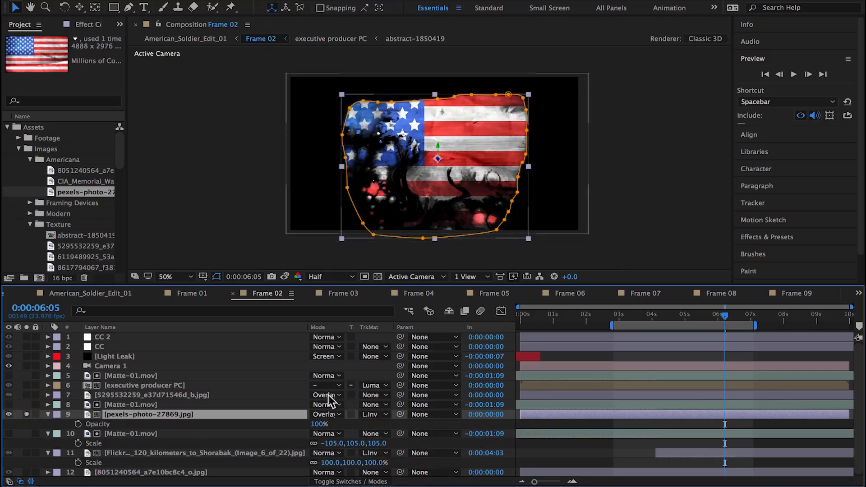
left_click_drag(731, 310, 757, 312)
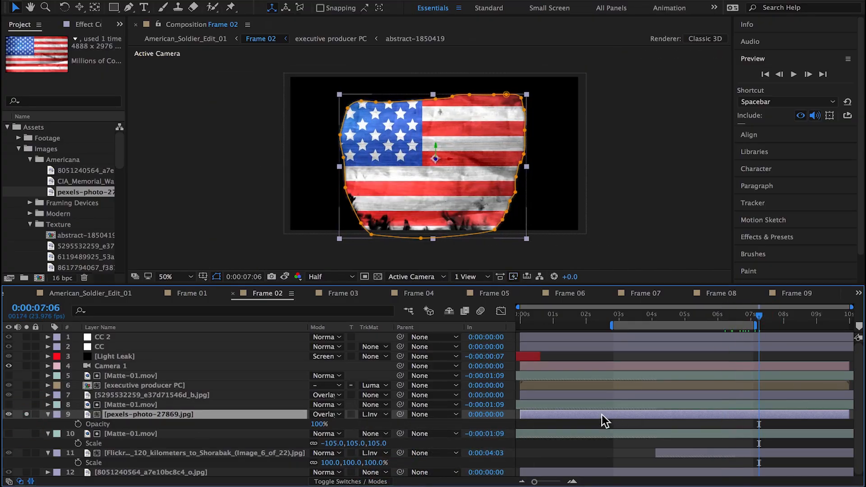
left_click_drag(602, 404, 616, 404)
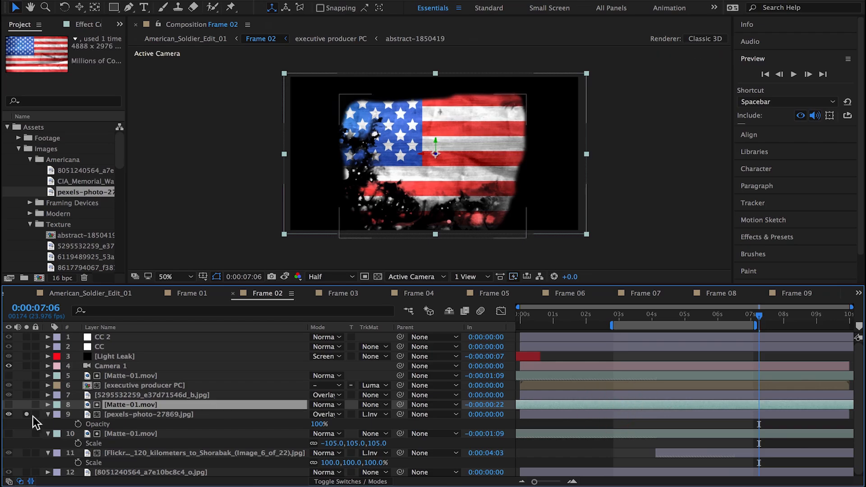
left_click(27, 414)
Step: Extend the work area to about 9 seconds and preview the flag texture's reveal over the soldier's face
left_click_drag(758, 325, 806, 330)
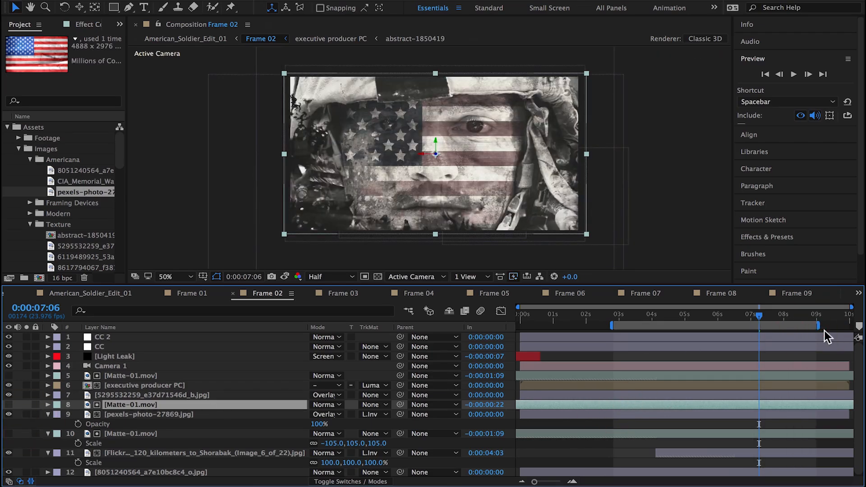
left_click_drag(762, 317, 657, 322)
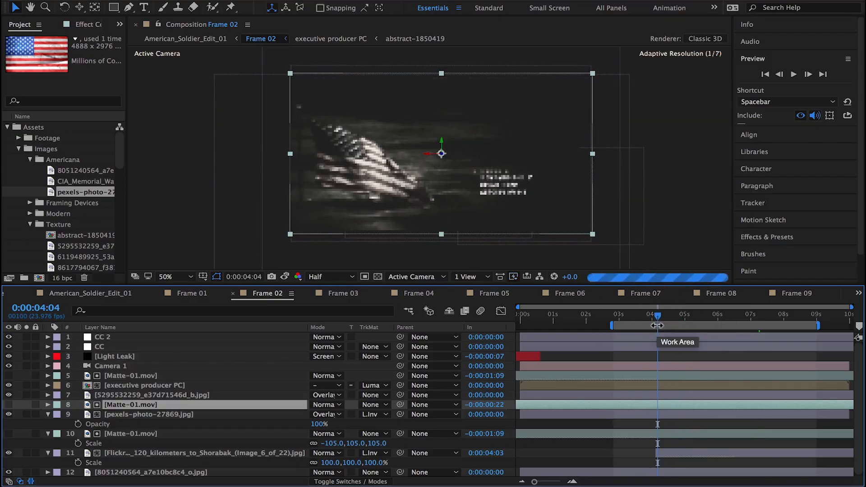
key("space")
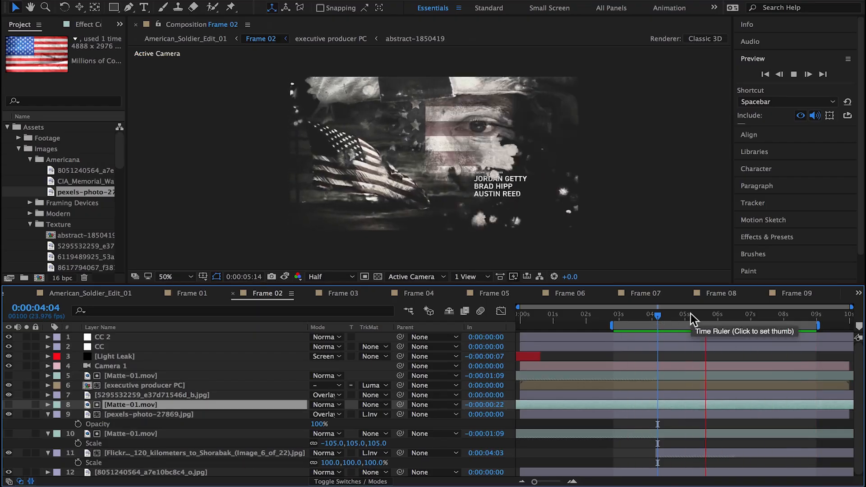
Step: Reset the work area to the full composition and reveal the Time Remap keyframes of both lower Matte-01.mov layers at 0:00:07:09
double_click(787, 323)
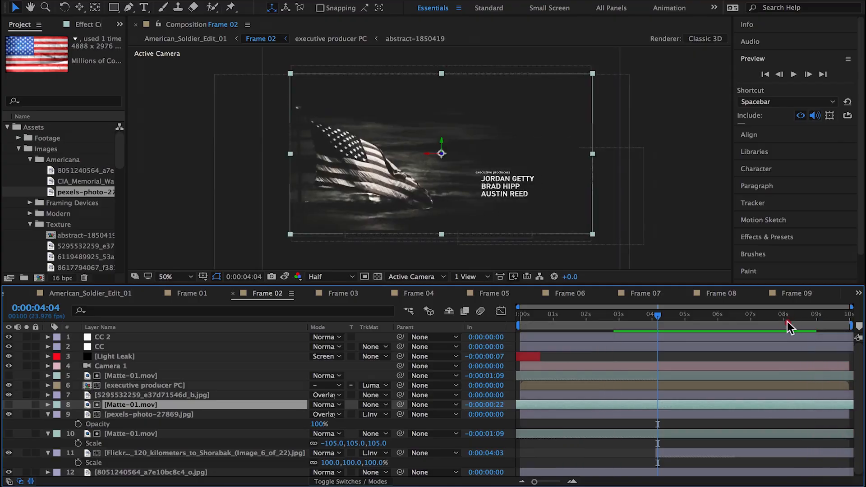
left_click_drag(798, 315, 765, 323)
left_click(134, 434, "ctrl")
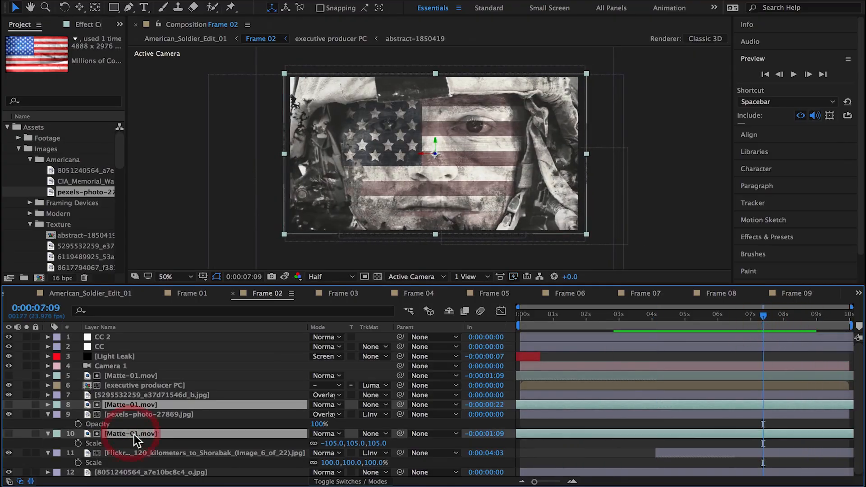
key("r")
key("r")
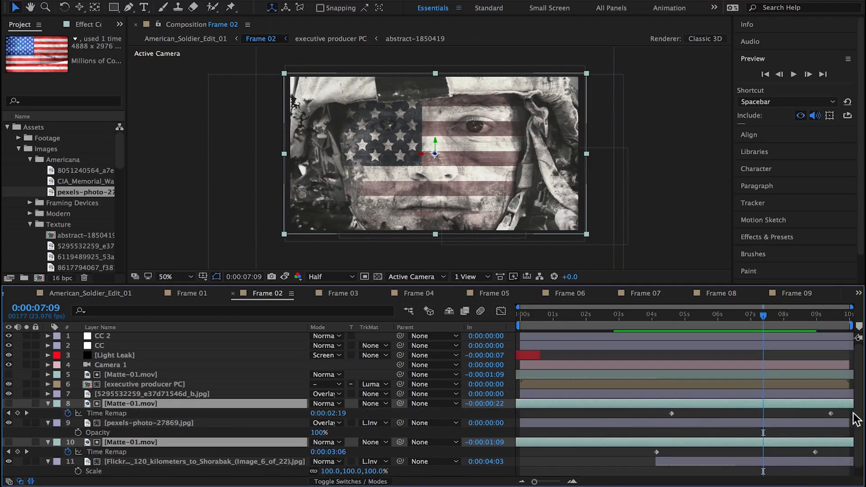
Step: Try to slow both lower mattes by moving their final Time Remap keyframes to the end of the composition
left_click(830, 413)
left_click(814, 452, "shift")
left_click_drag(814, 452, 842, 453)
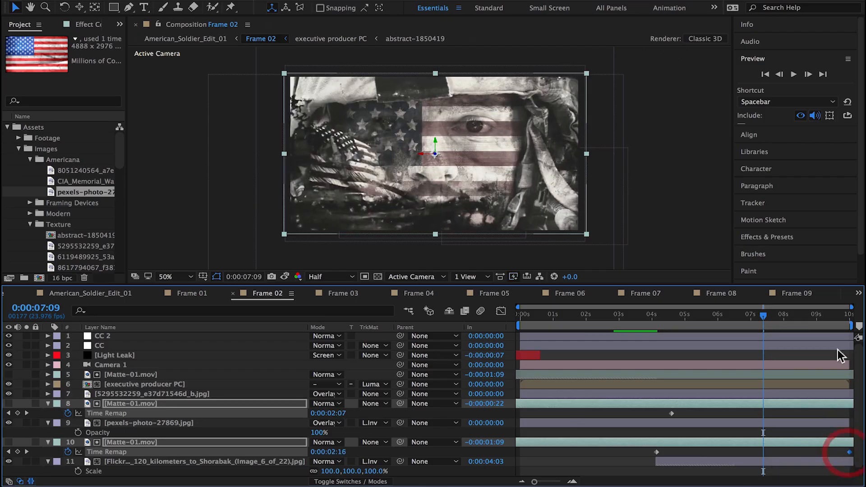
left_click_drag(762, 316, 829, 320)
left_click_drag(849, 453, 857, 451)
key("super+z")
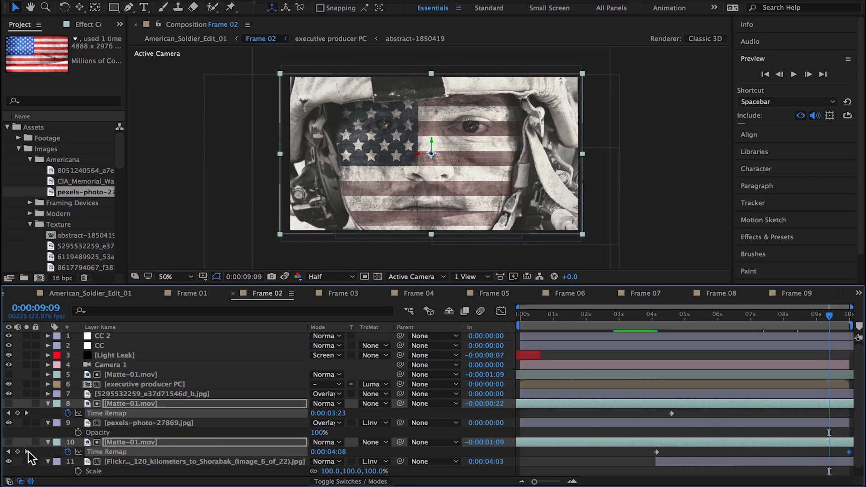
Step: Try sliding both lower matte layers earlier, deleting their final Time Remap keyframes, and sliding the layers back later
left_click_drag(671, 442, 583, 444)
left_click_drag(761, 452, 810, 454)
key("super+z")
left_click(776, 414)
left_click(762, 452, "shift")
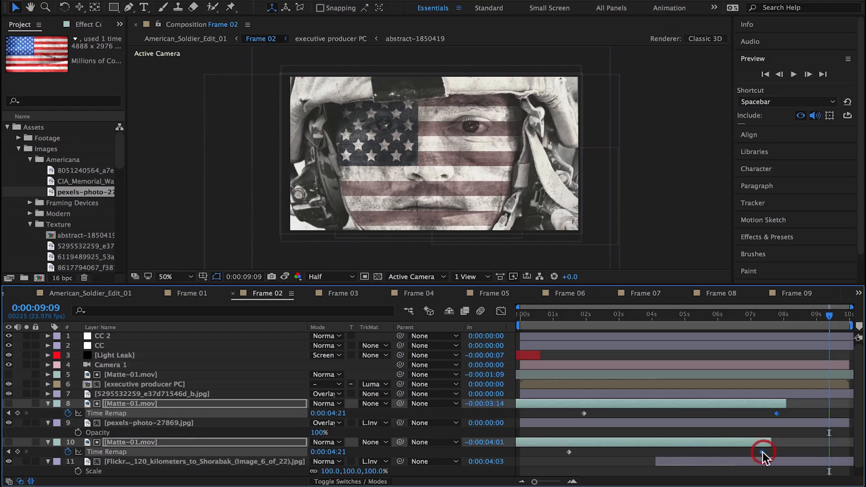
key("Delete")
left_click_drag(638, 442, 754, 446)
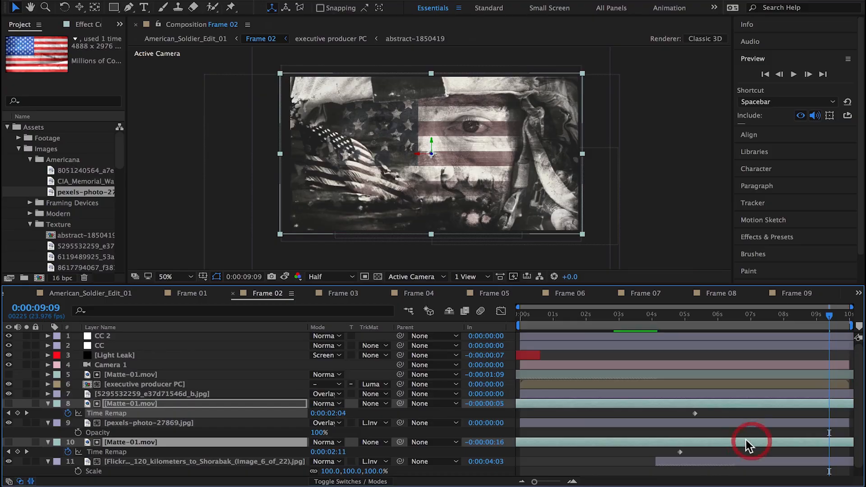
Step: Undo the keyframe and timing changes on both lower Matte-01.mov layers
key("super+z")
key("super+z")
key("super+z")
key("super+z")
key("super+z")
key("super+z")
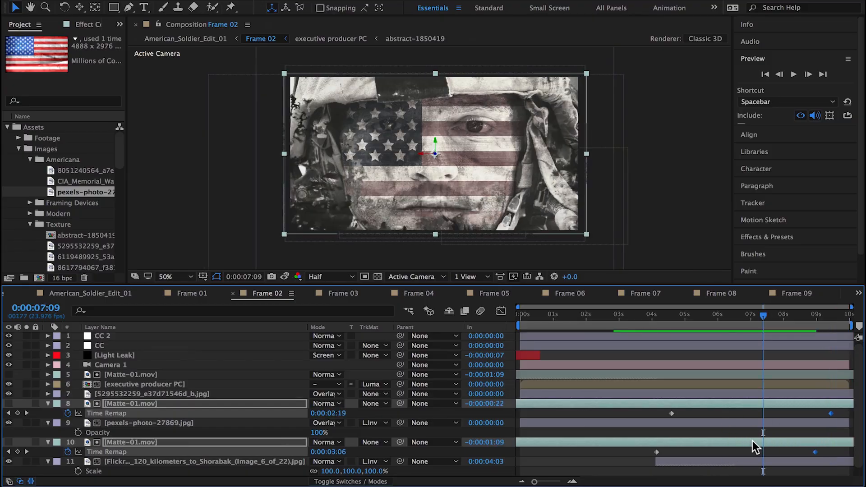
Step: Slow both lower Matte-01.mov layers by moving their final Time Remap keyframes past the end of the composition, keeping the layers' start times
left_click_drag(763, 404, 622, 406)
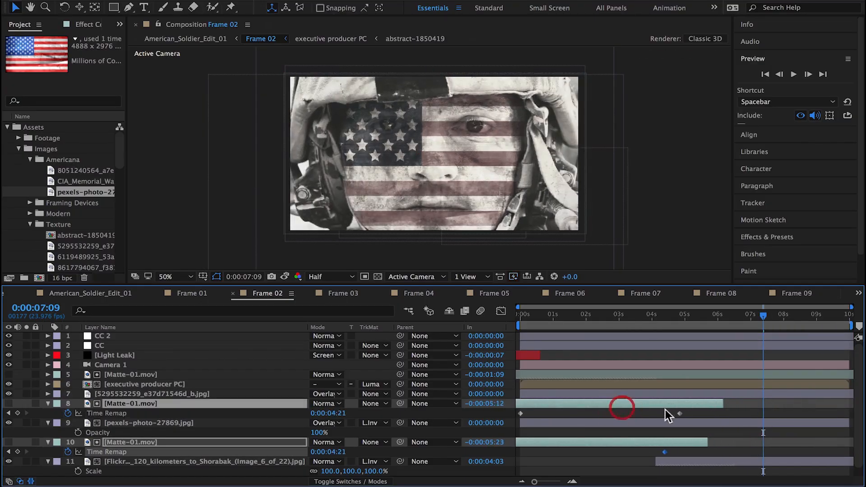
left_click(679, 413, "shift")
left_click_drag(680, 413, 825, 413)
left_click_drag(542, 409, 688, 412)
left_click_drag(762, 313, 859, 325)
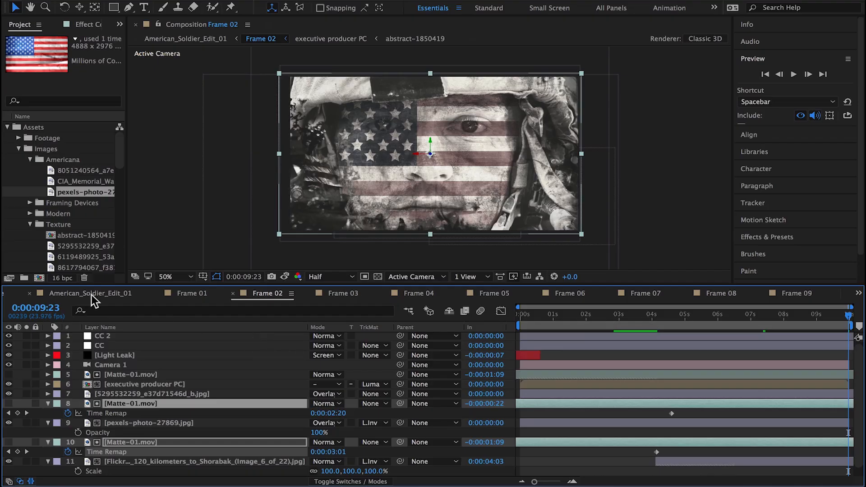
left_click_drag(562, 315, 534, 321)
left_click(542, 314)
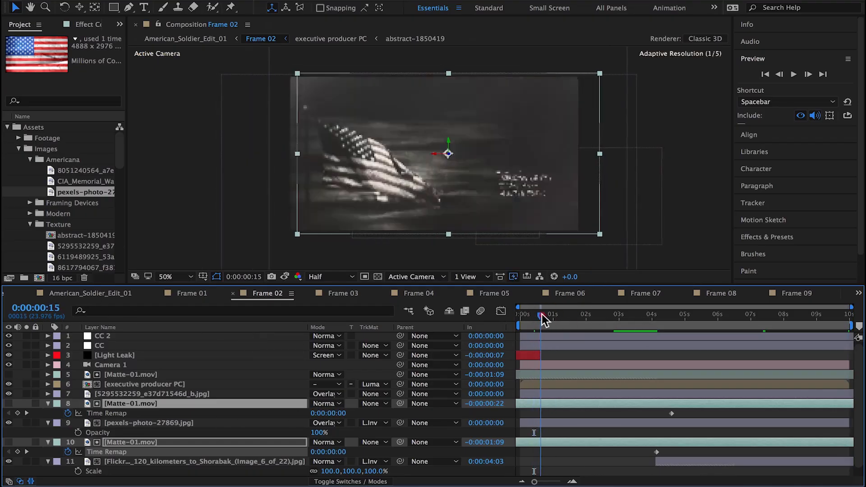
Step: Rename the bottom image layer as Flag and the soldier photo layer as Soldier
scroll(147, 469, "down", 1)
left_click(145, 470)
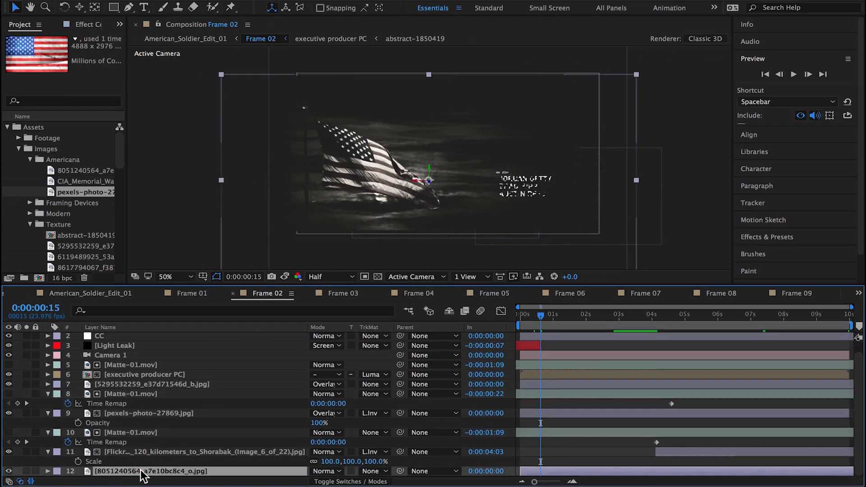
key("Return")
type("Flag")
key("Return")
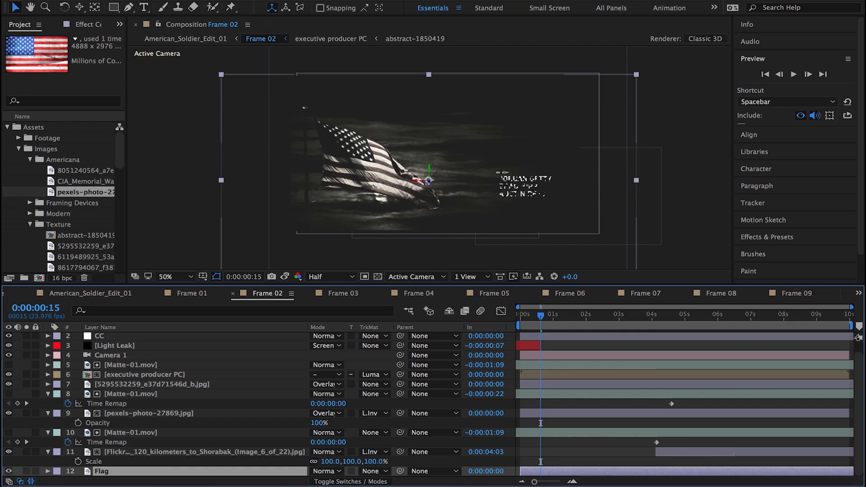
left_click(163, 452)
key("Return")
type("Soldier")
key("Return")
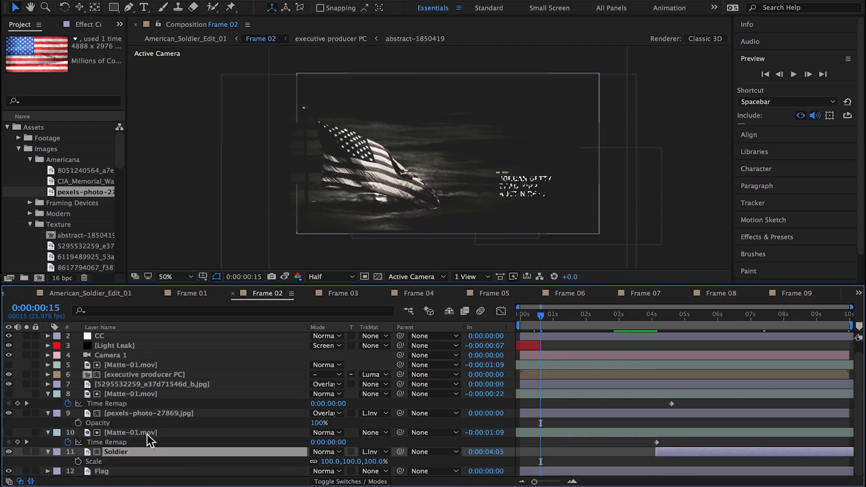
Step: Rename both lower Matte-01.mov layers as Ink
left_click(149, 432)
key("Return")
type("Ink")
key("Return")
left_click(149, 394)
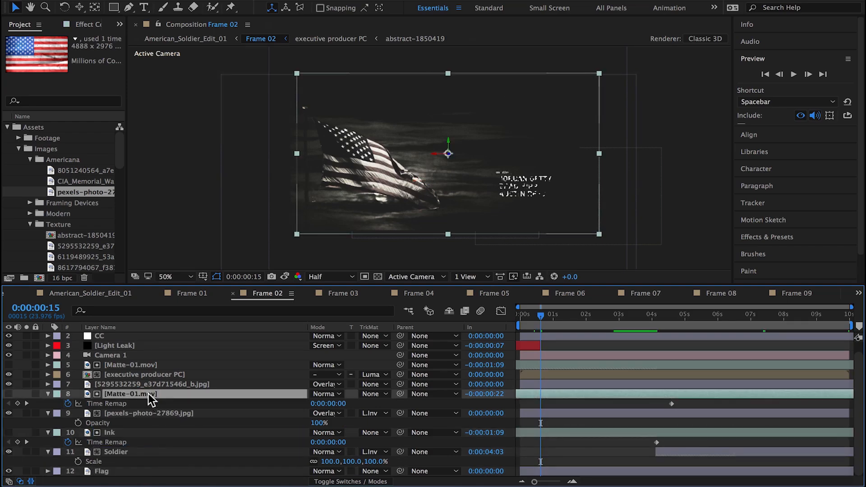
key("Return")
type("Ink")
key("Return")
left_click(162, 414)
key("Return")
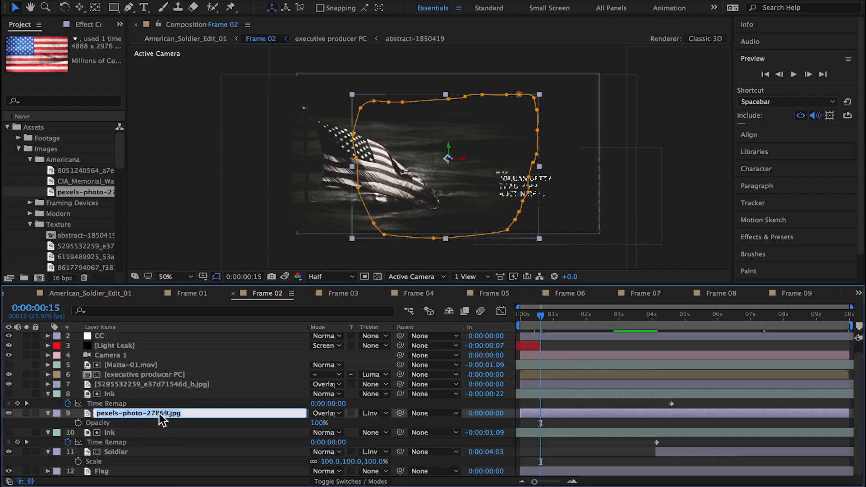
type("Big Flag")
key("Return")
left_click(174, 386)
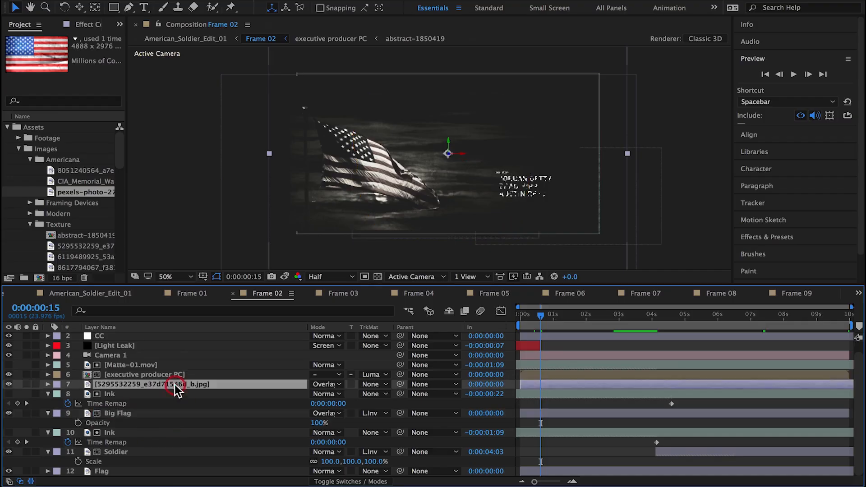
key("Return")
type("Texture 1")
key("Return")
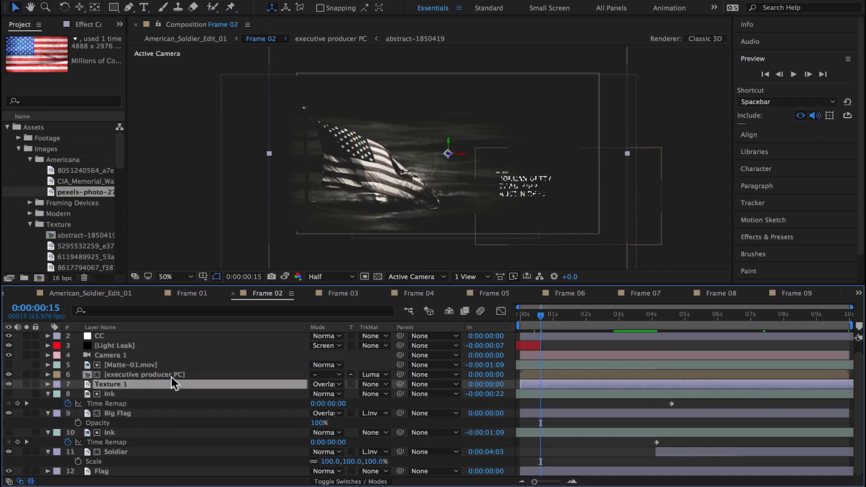
Step: Reveal Time Remap on the title's Matte-01.mov and move its final keyframe past the composition's end to match the soldier's Ink matte
left_click(135, 367)
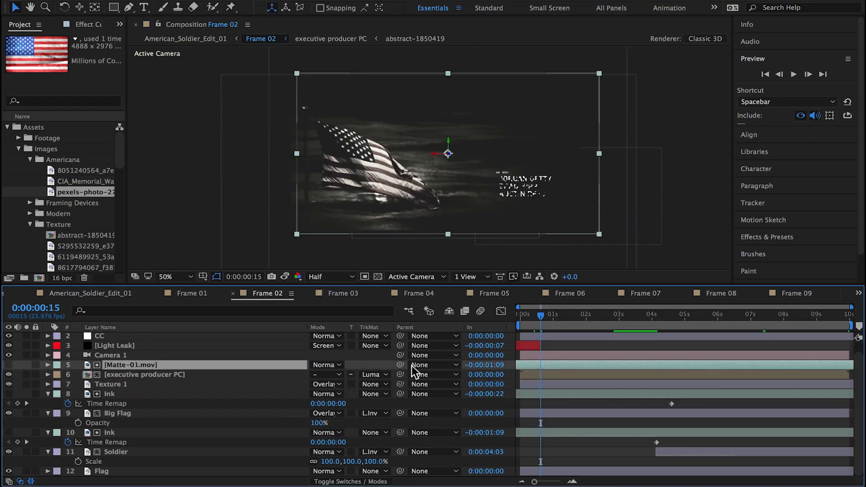
key("ctrl+alt+t")
scroll(664, 389, "down", 1)
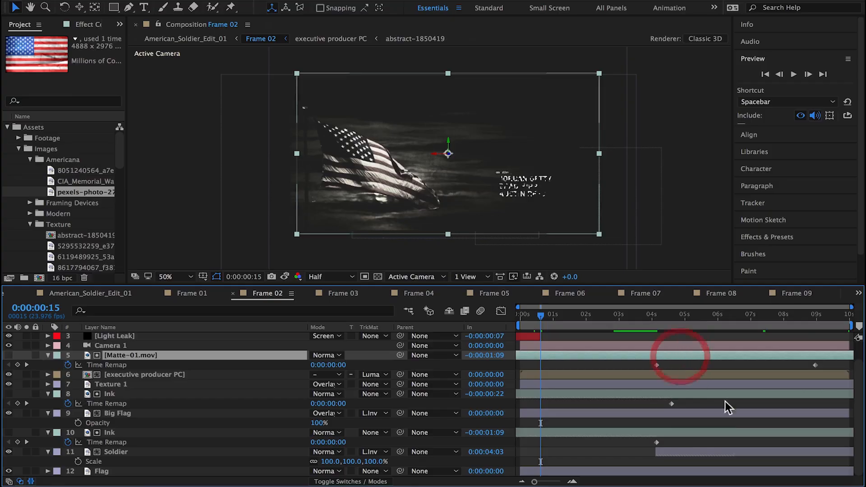
left_click(706, 354)
left_click(715, 433, "ctrl")
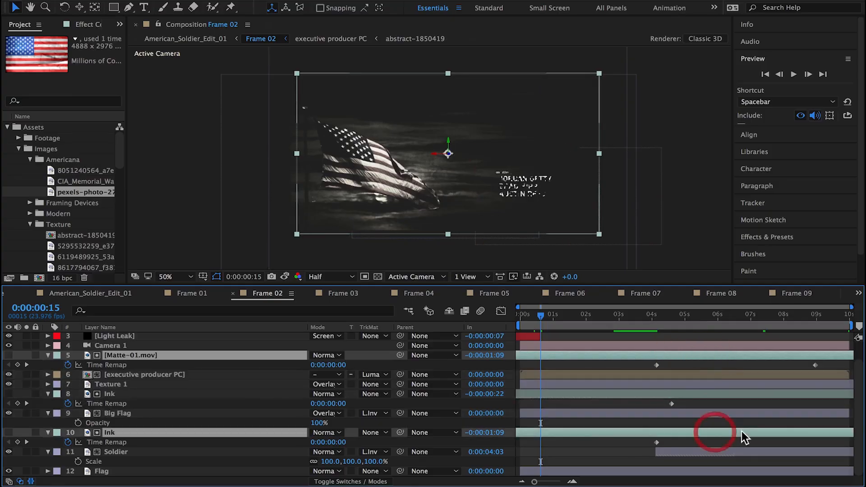
left_click_drag(744, 435, 614, 435)
left_click_drag(673, 365, 823, 385)
left_click(558, 435, "super")
left_click_drag(558, 436, 696, 437)
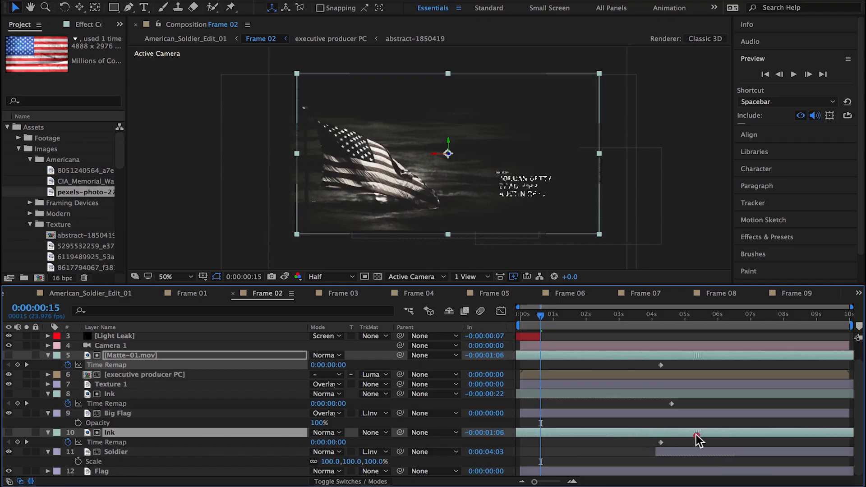
Step: Show the Flag layer's effect controls and widen the view so the Ripple settings are readable
mouse_move(546, 316)
left_mouse_down()
mouse_move(580, 316)
mouse_move(558, 316)
left_mouse_up()
left_click(130, 471)
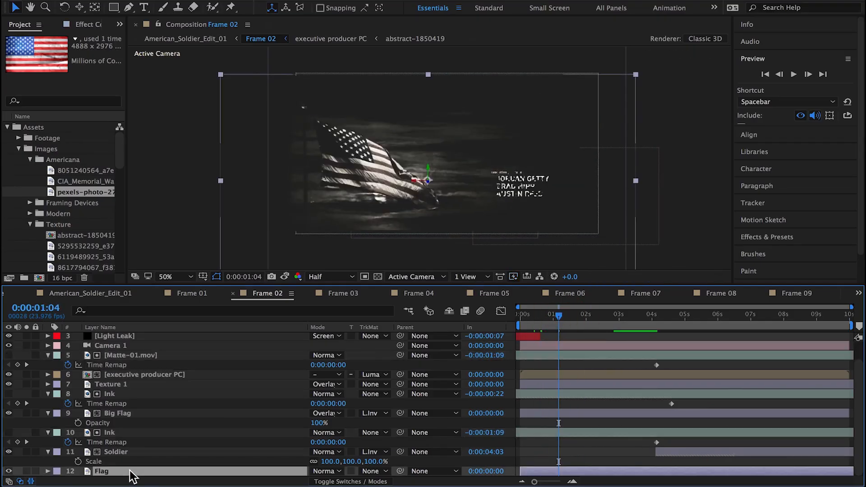
left_click(80, 27)
left_click(53, 49)
key("Delete")
left_click_drag(126, 74, 215, 86)
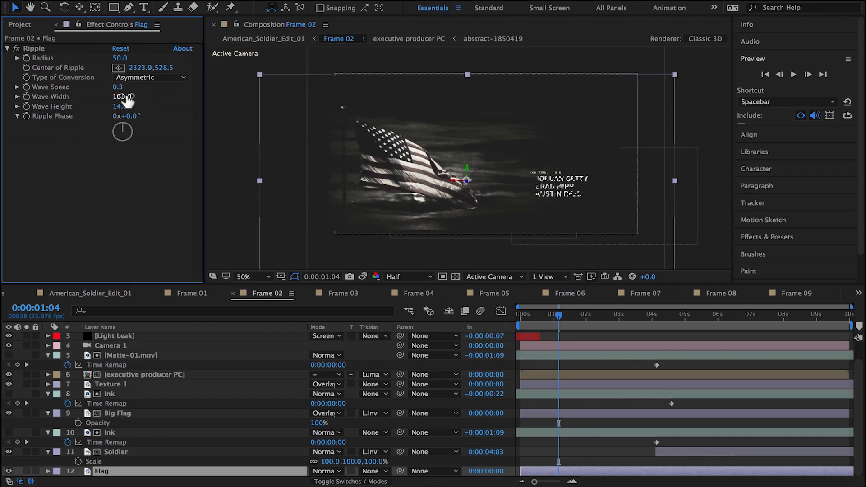
Step: Try a Ripple Wave Speed of 0.4 on the Flag layer, undo it, and set Wave Height to 23
key("Return")
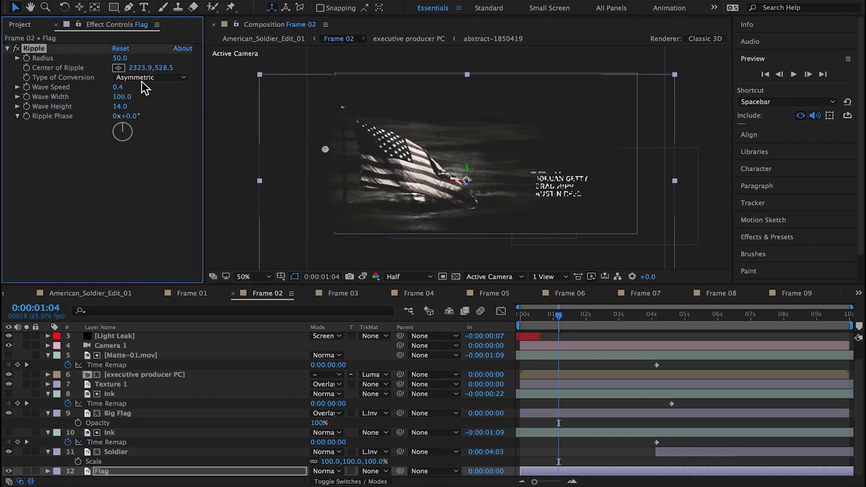
key("super+z")
mouse_move(126, 106)
left_mouse_down()
mouse_move(148, 106)
mouse_move(121, 108)
left_mouse_up()
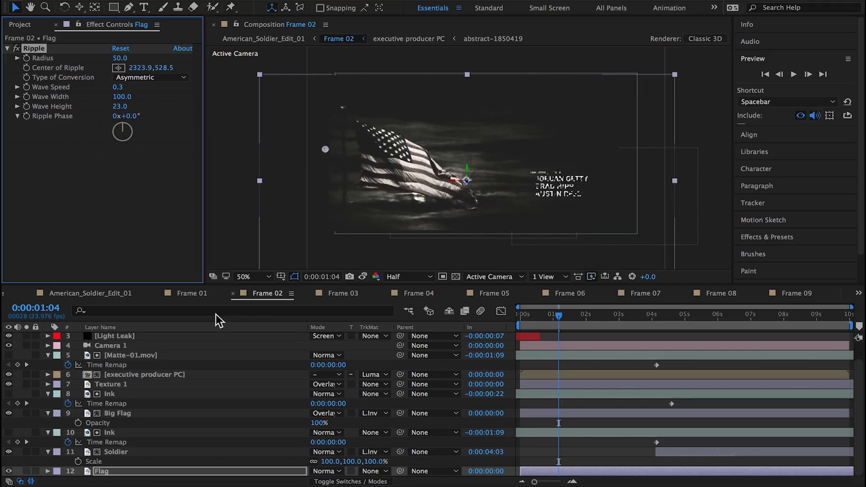
Step: Preview the American_Soldier_Edit_01 composition and place the current time on the sound hit at 0:00:14:05
left_click(102, 293)
key("space")
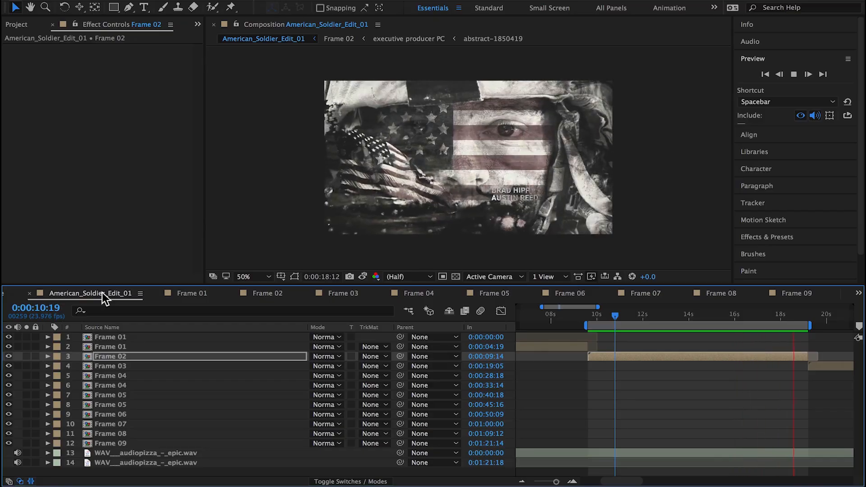
left_click(696, 316)
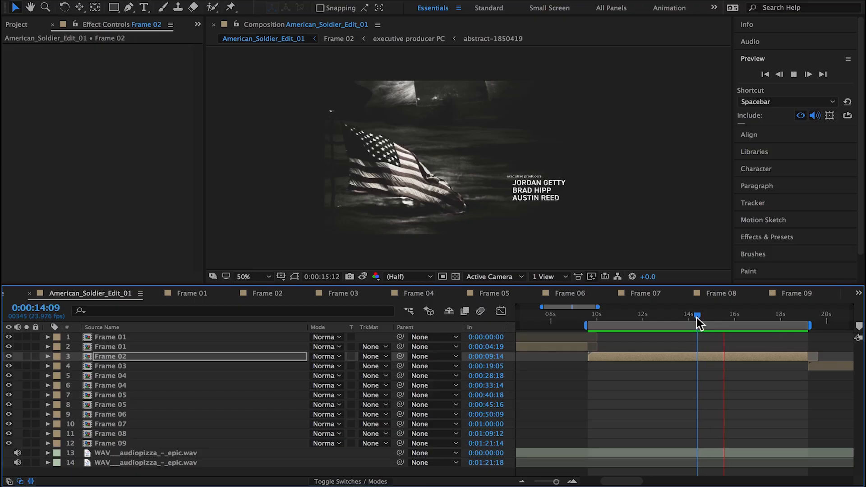
key("Page_Up")
key("Page_Up")
key("Page_Up")
key("Page_Up")
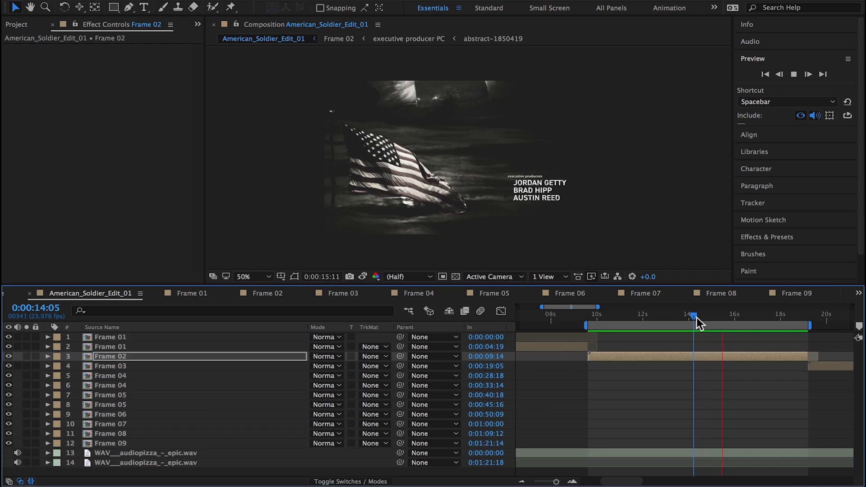
Step: Open Frame 02 and add a composition marker at 0:00:04:14 with the comment "sound hit"
double_click(684, 356)
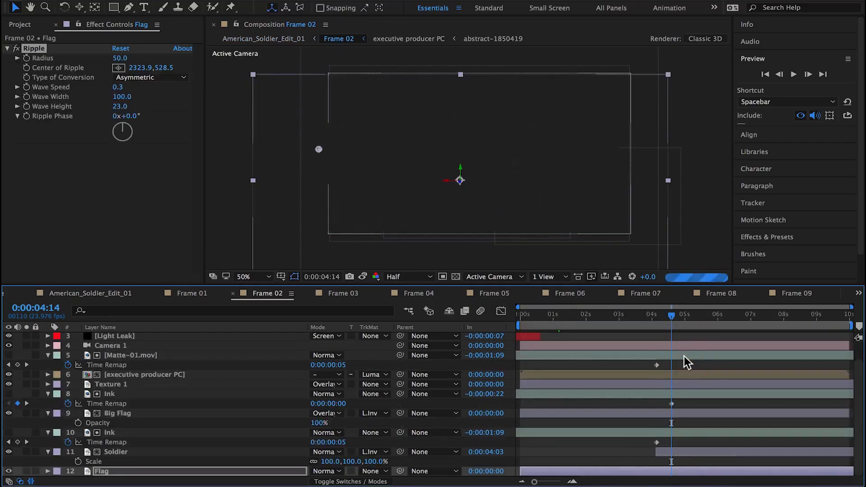
key("shift+1")
right_click(671, 328)
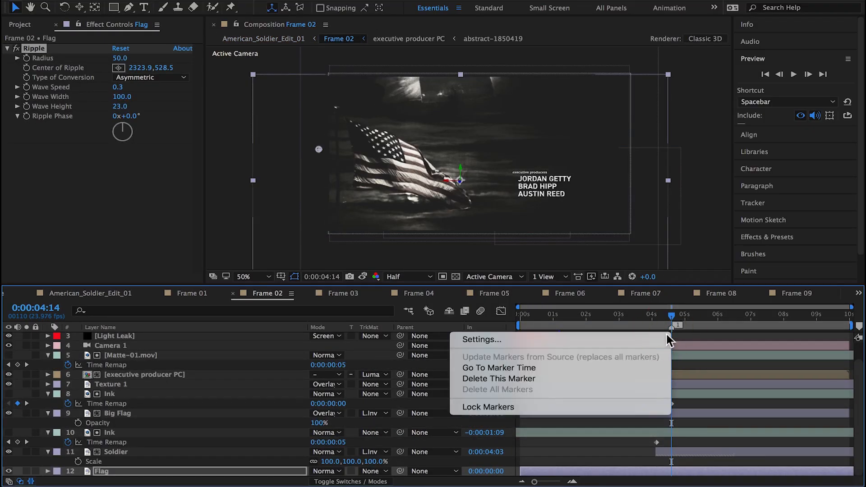
left_click(666, 336)
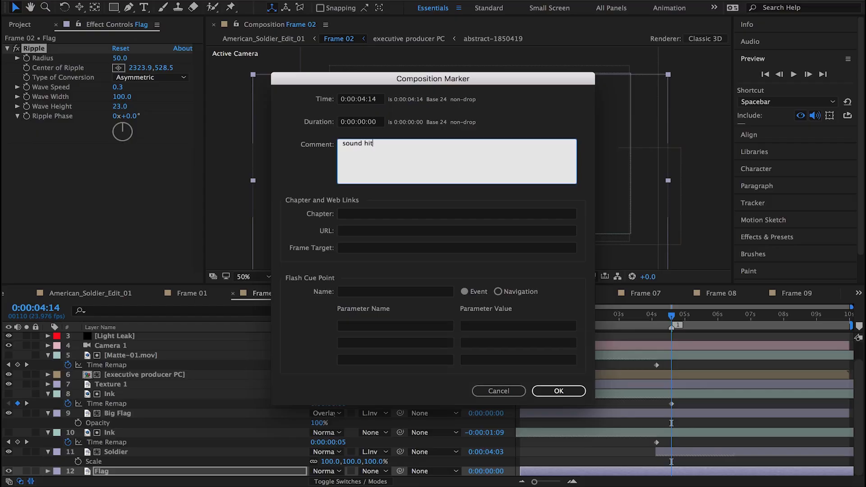
left_click(559, 391)
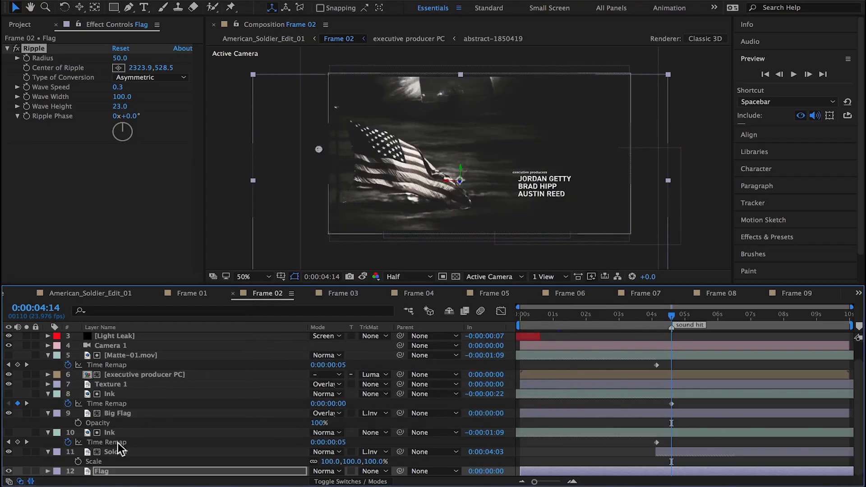
Step: Set the Flag layer's Ripple Wave Height to 18
left_click(99, 470)
left_click(120, 106)
type("1")
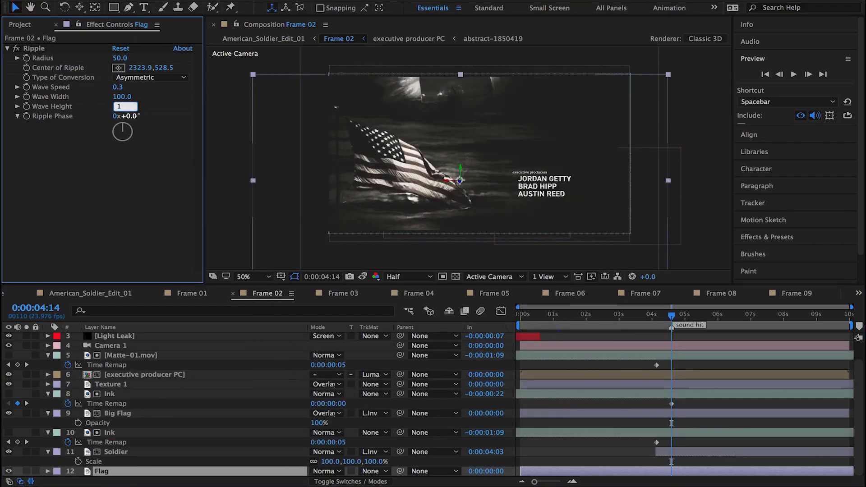
type("8")
key("Return")
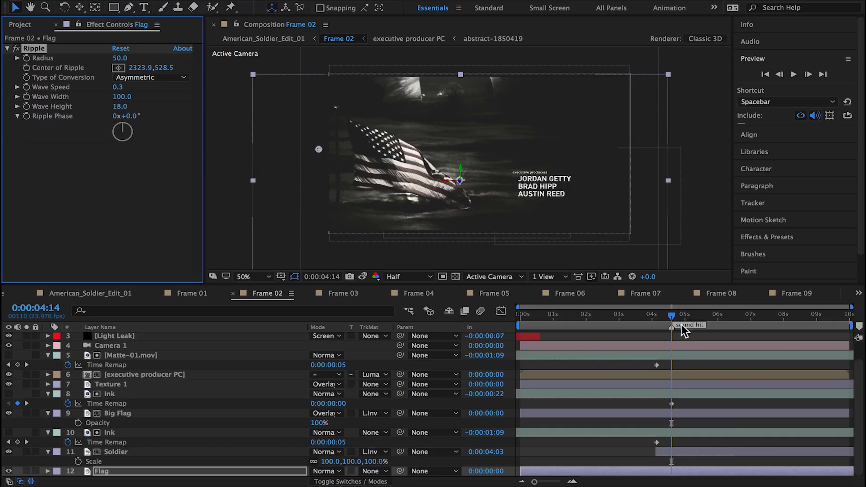
Step: Move the first Time Remap keyframes of the title's Matte-01.mov and the soldier's Ink layer to about 0:00:03:08
left_click(671, 403)
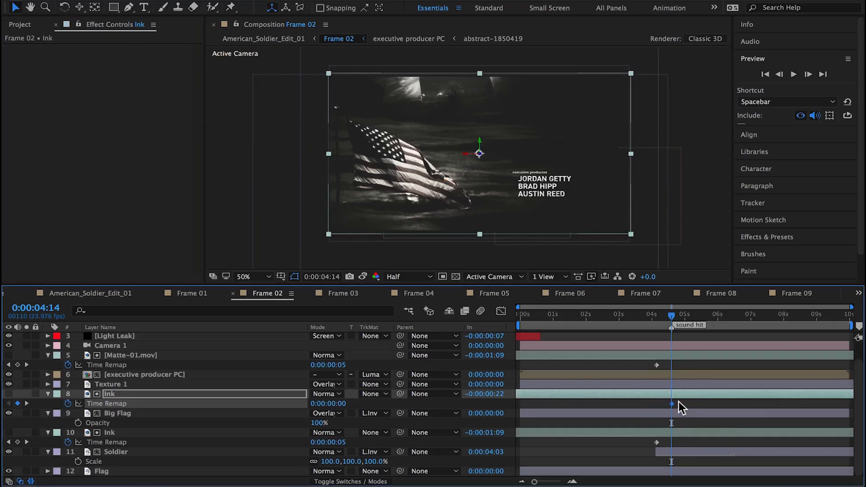
left_click(656, 365)
left_click(656, 442, "shift")
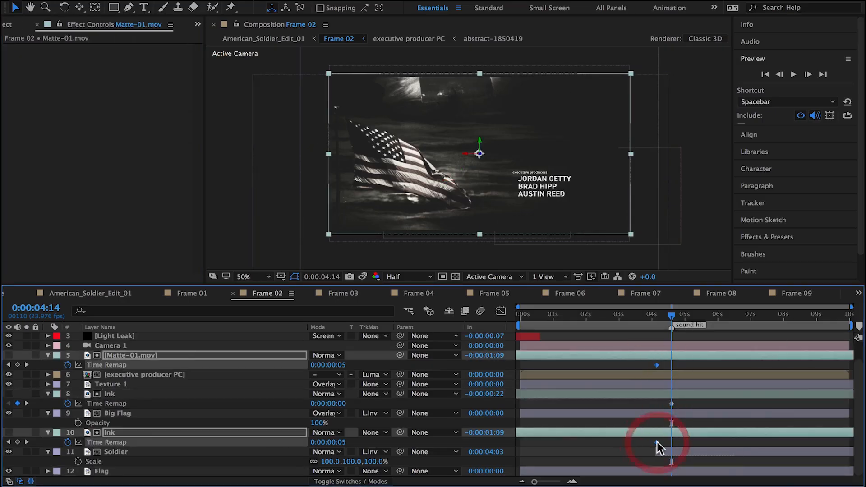
left_click_drag(656, 441, 628, 440)
Step: Reposition the executive producer PC title up and to the left, beside the waving flag
left_click_drag(667, 316, 682, 335)
left_click(151, 375)
left_click_drag(518, 210, 508, 187)
left_click_drag(687, 320, 627, 321)
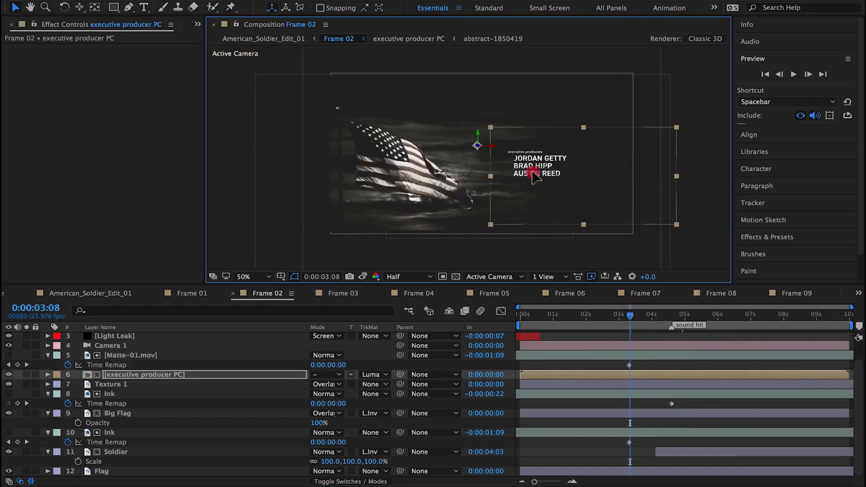
left_click_drag(552, 185, 537, 185)
Step: Nudge the executive producer title slightly down and to the right in Frame 02, and preview the shot in American_Soldier_Edit_01
left_click(96, 294)
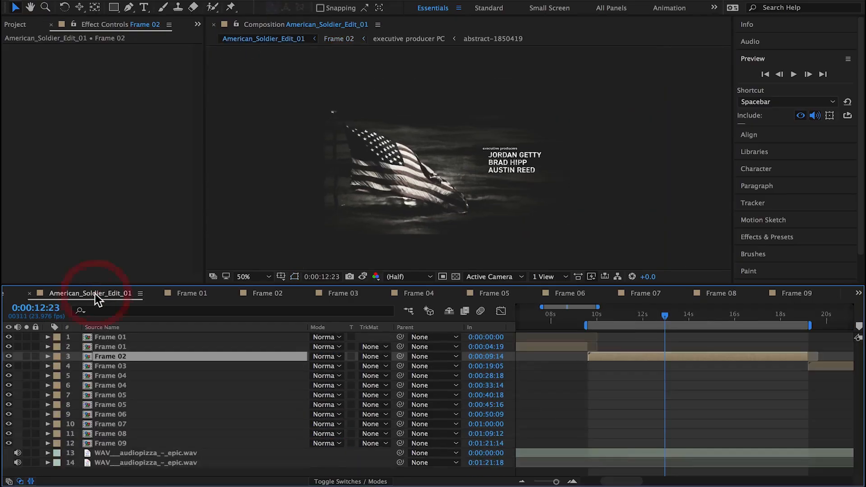
left_click(246, 294)
left_click_drag(347, 212, 360, 224)
left_click(103, 291)
key("space")
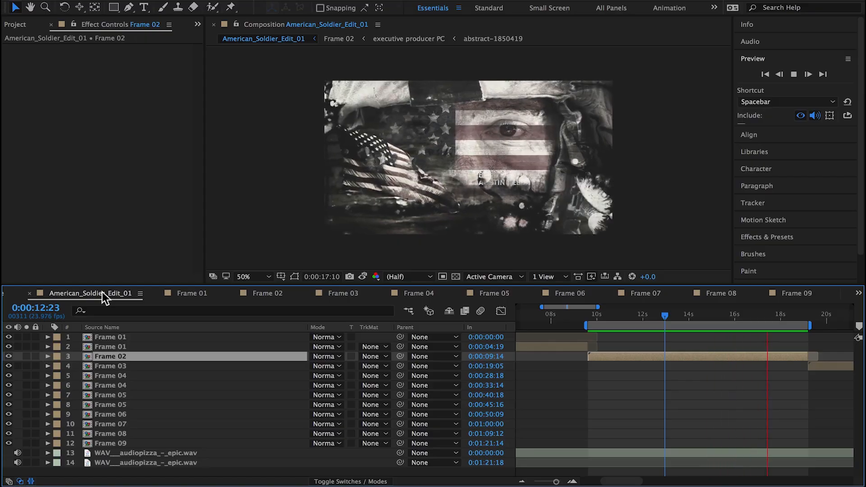
Step: Open Frame 02, collapse the properties of all its layers, and select the executive producer PC layer
left_click(119, 356)
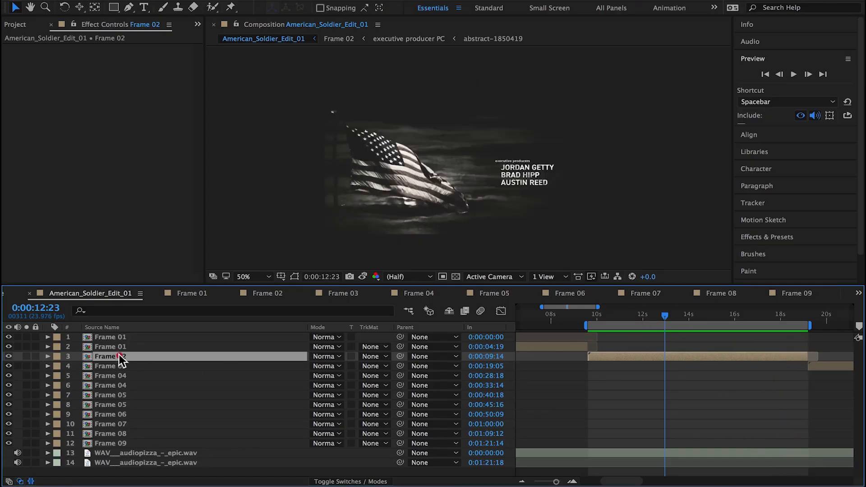
double_click(119, 356)
key("super+a")
left_click(47, 395)
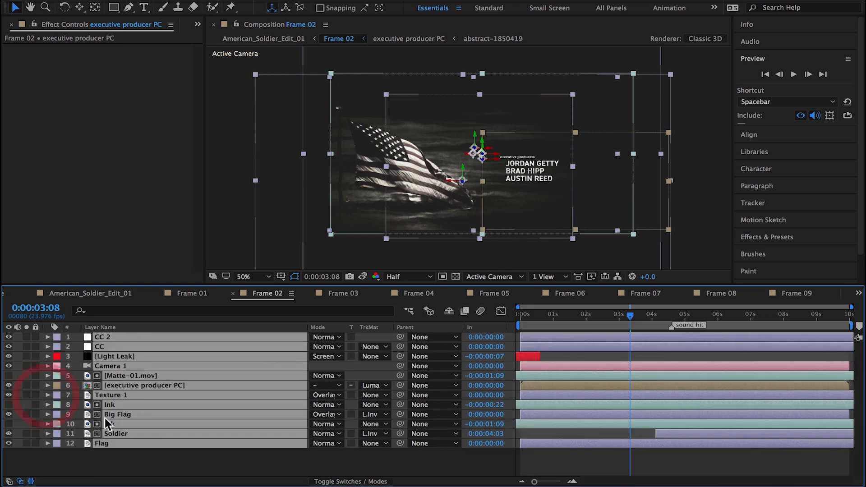
left_click(126, 458)
left_click(129, 385)
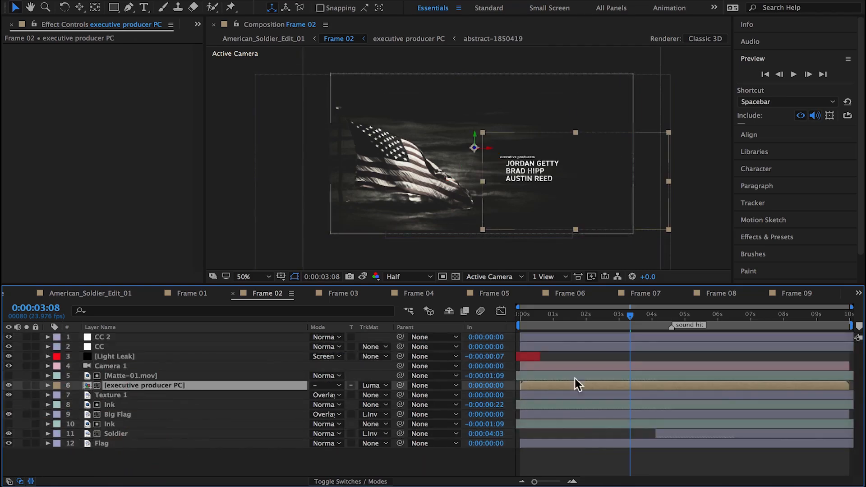
Step: Check the title at 0:00:00:16 in Frame 02, and open its nested abstract-1850419 matte through the executive producer PC composition
left_click(543, 316)
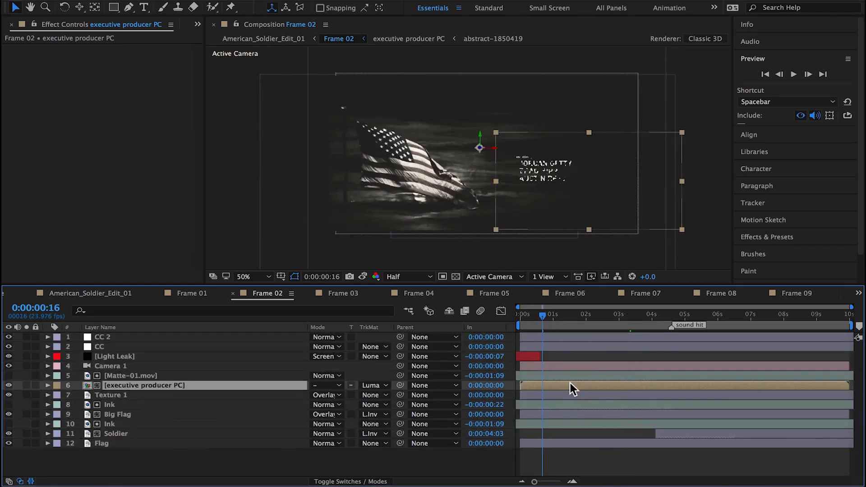
left_click_drag(569, 384, 562, 383)
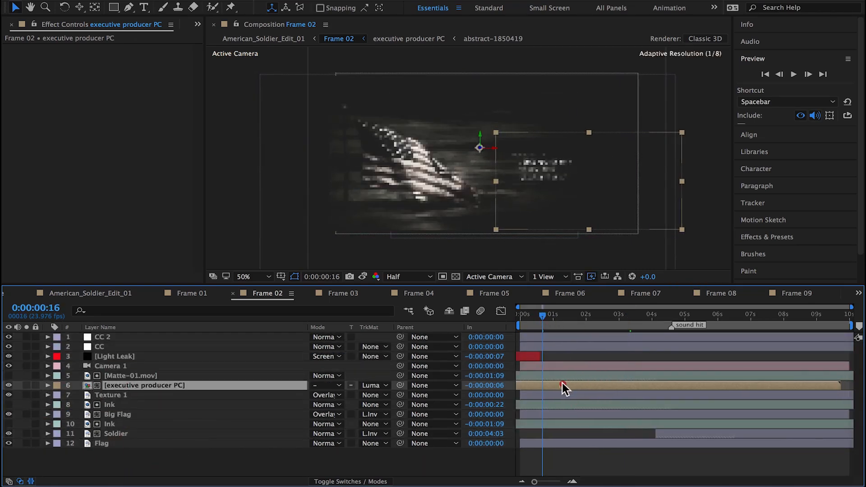
double_click(133, 385)
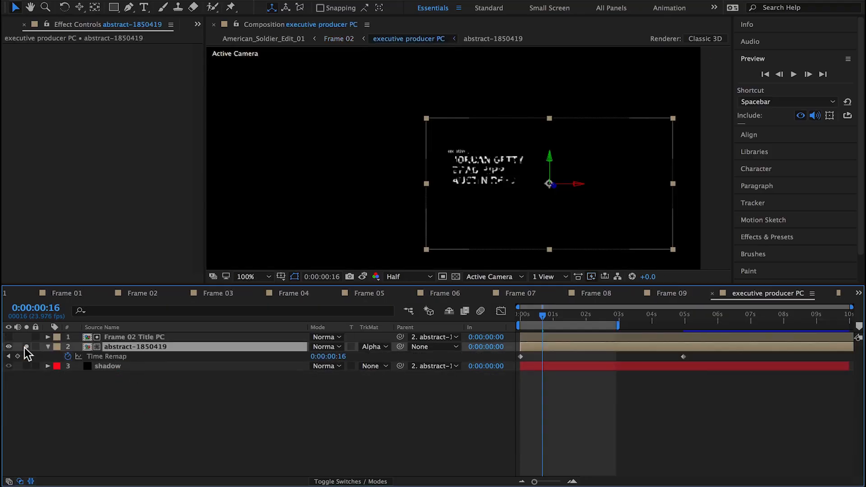
double_click(124, 347)
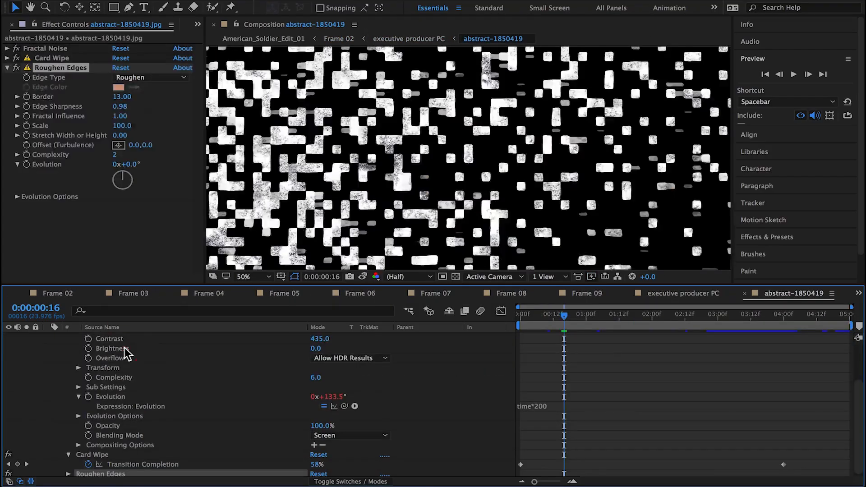
Step: Reveal the keyframes of abstract-1850419.jpg and lower its Card Wipe Transition Completion at 0:00:00:00 to about 47%
left_click_drag(552, 316, 486, 321)
scroll(481, 215, "down", 2)
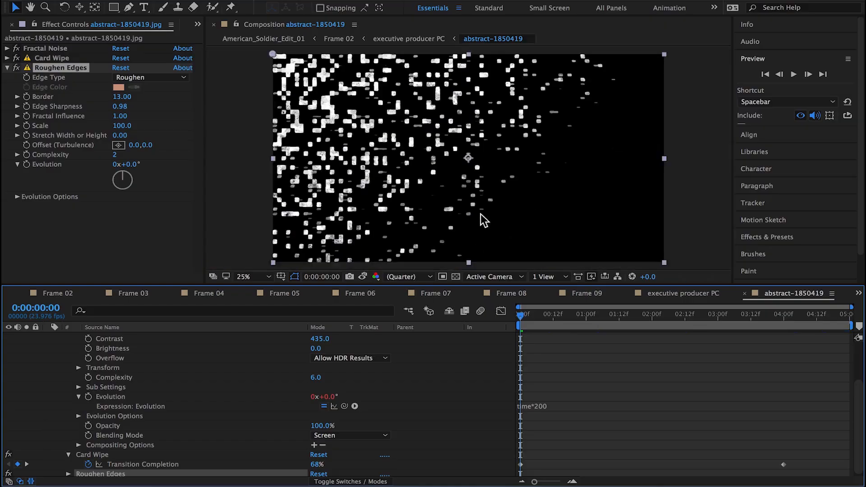
key("u")
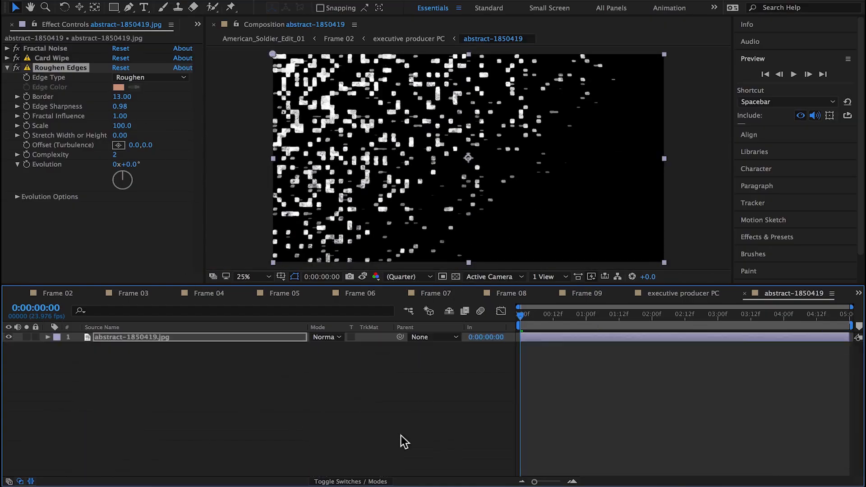
left_click(27, 357)
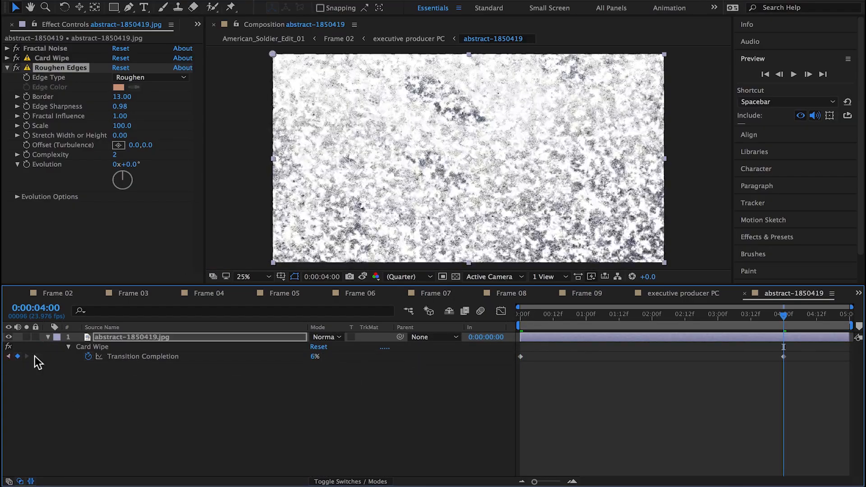
key("j")
left_click_drag(316, 356, 303, 358)
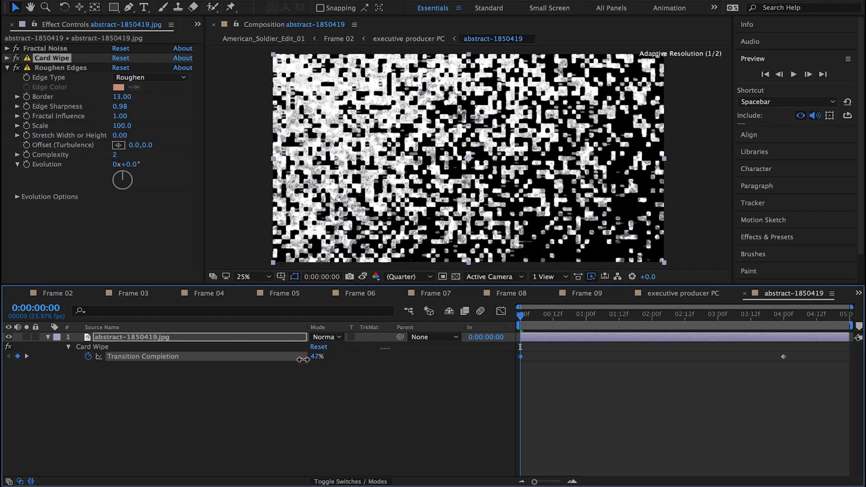
Step: In Frame 02, trim the start of both Ink layers, Big Flag and Soldier to the sound hit marker at 0:00:04:14
left_click(63, 296)
mouse_move(536, 315)
left_mouse_down()
mouse_move(689, 318)
mouse_move(671, 318)
left_mouse_up()
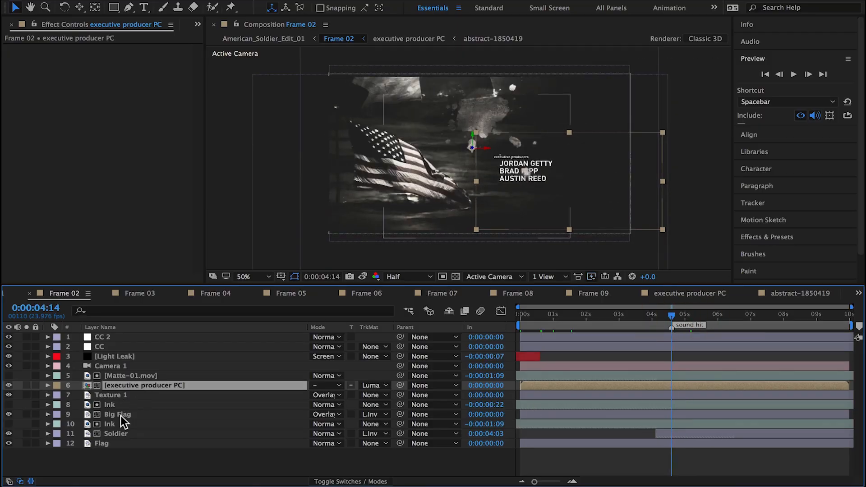
left_click(113, 404)
left_click(118, 434, "shift")
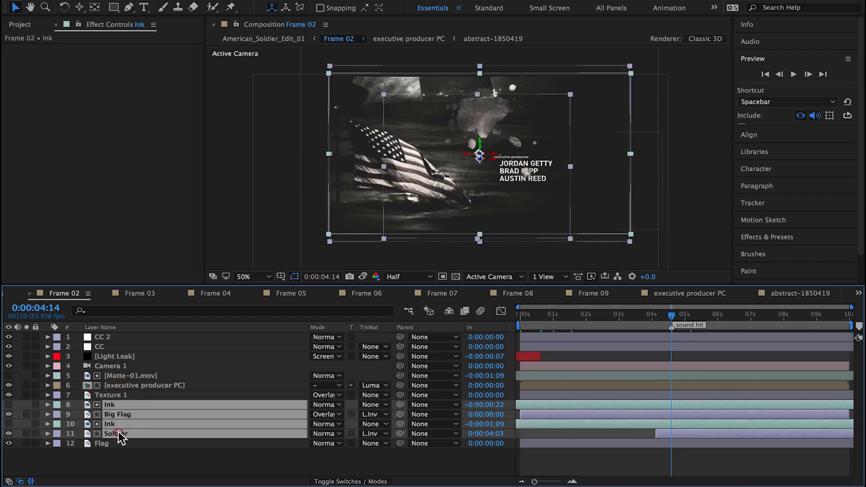
key("alt+bracketleft")
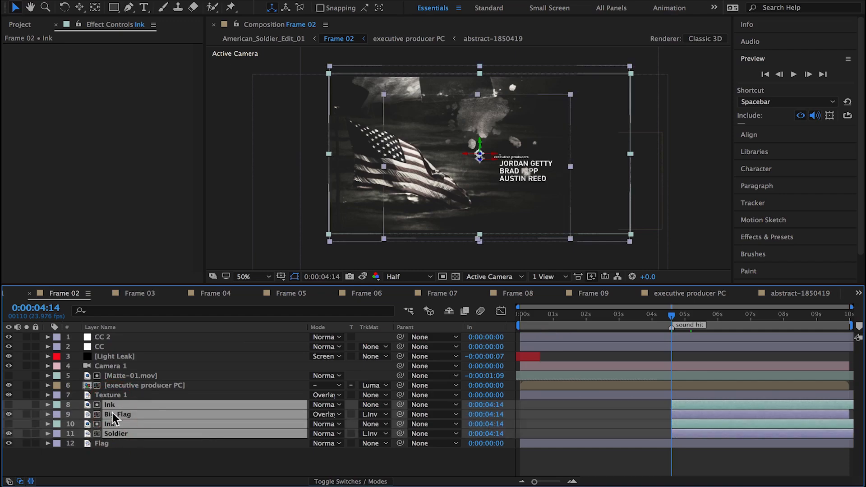
Step: Preview the Frame 02 shot in American_Soldier_Edit_01
left_click(12, 294)
left_click(5, 293)
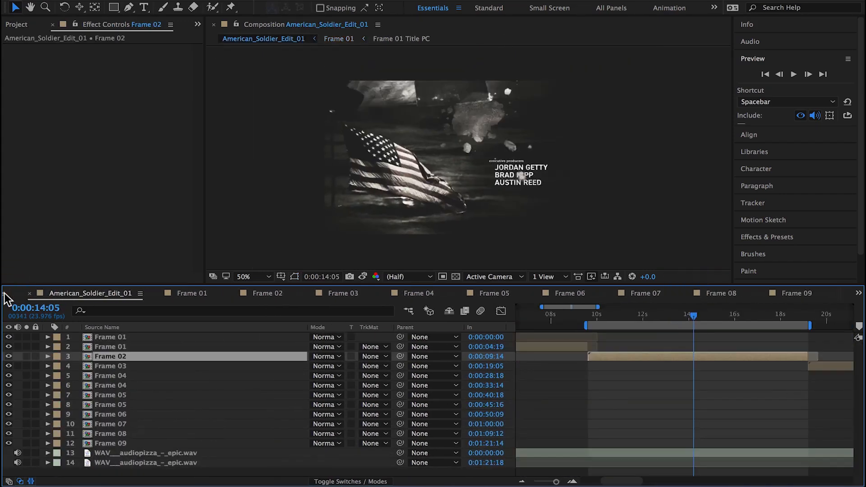
key("space")
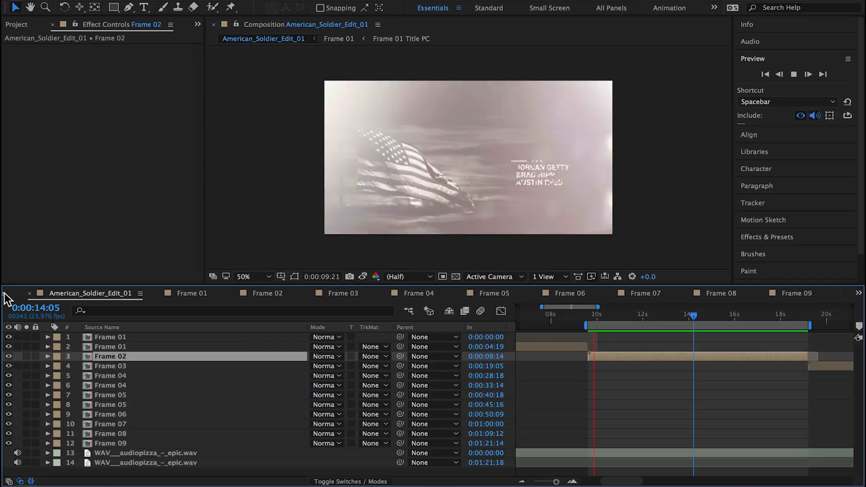
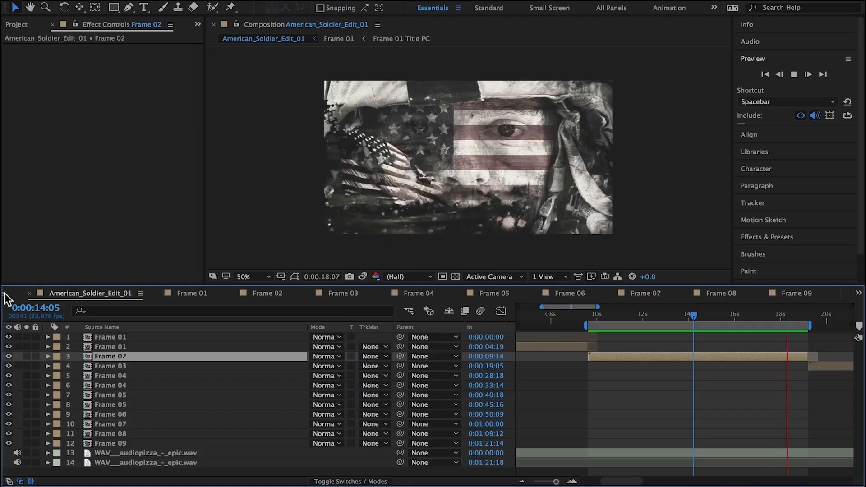
Step: In Frame 02, set the Wave Height of the Flag layer's Ripple effect to 16
mouse_move(645, 317)
left_mouse_down()
mouse_move(605, 321)
mouse_move(635, 319)
left_mouse_up()
double_click(88, 358)
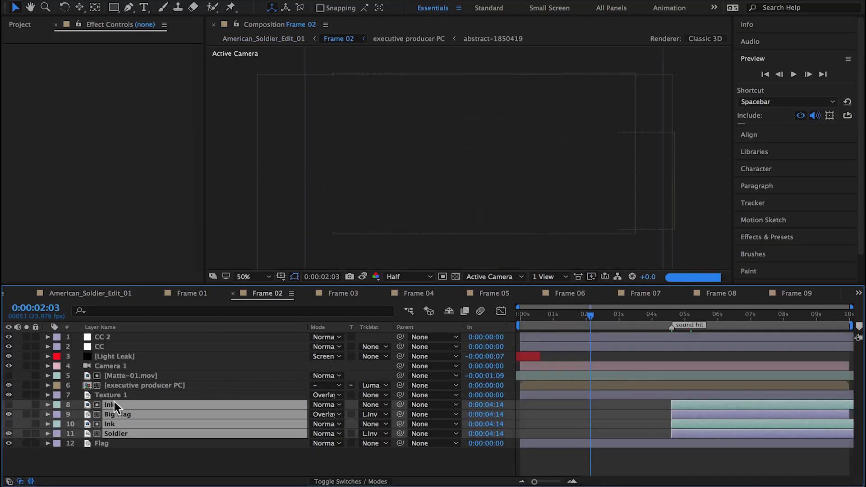
left_click(116, 443)
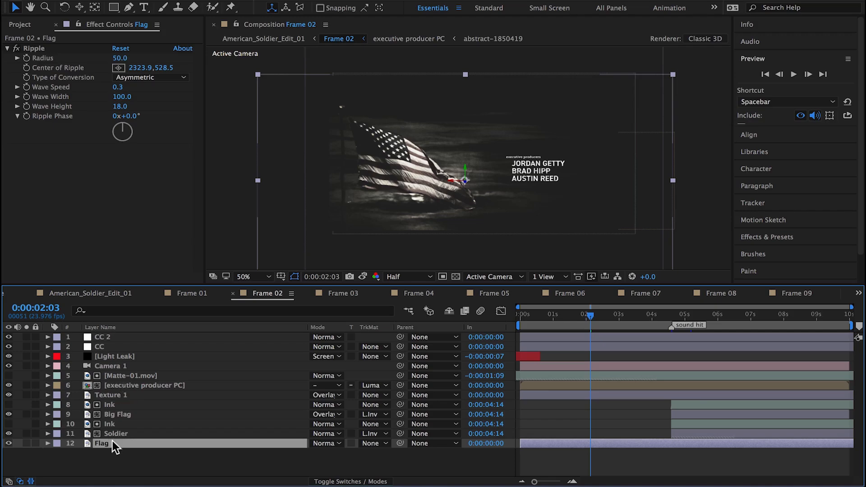
left_click(119, 107)
key("Return")
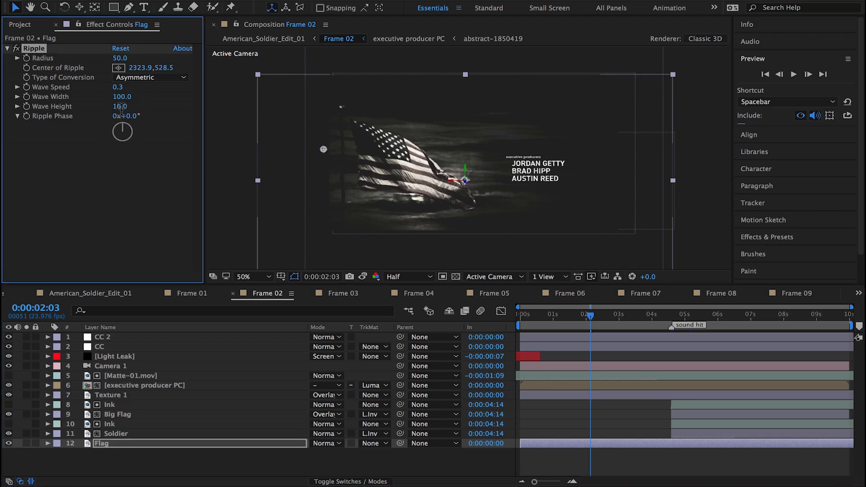
Step: Add Distressed_Cardboard_Rough.mov from the Footage assets to Frame 02, directly above the Flag layer
left_click(20, 25)
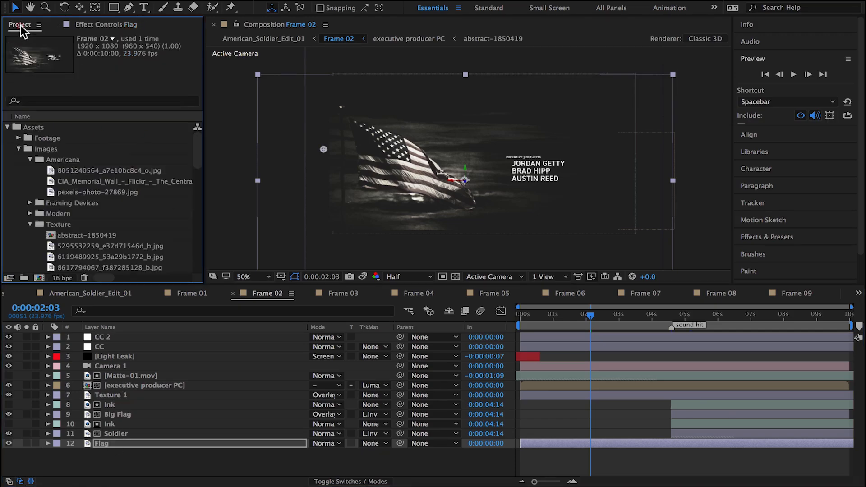
left_click(7, 128)
left_click(7, 129)
left_click(39, 138)
left_click(19, 138)
left_click(94, 170)
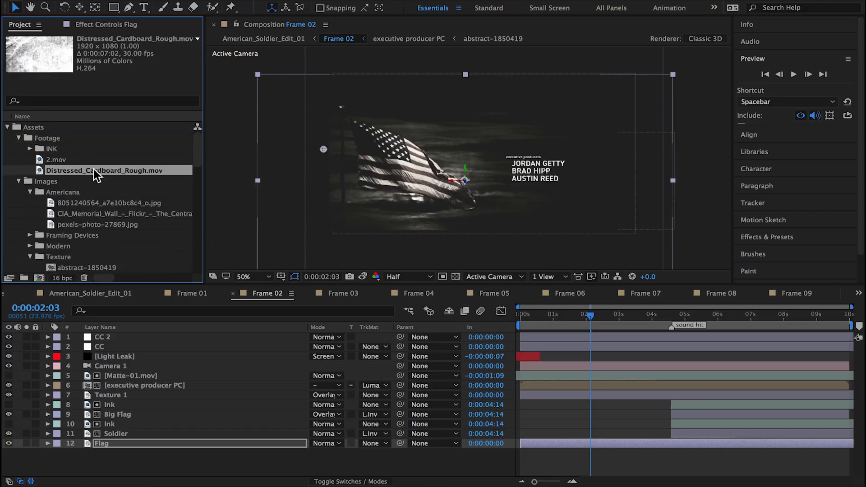
left_click_drag(94, 170, 127, 440)
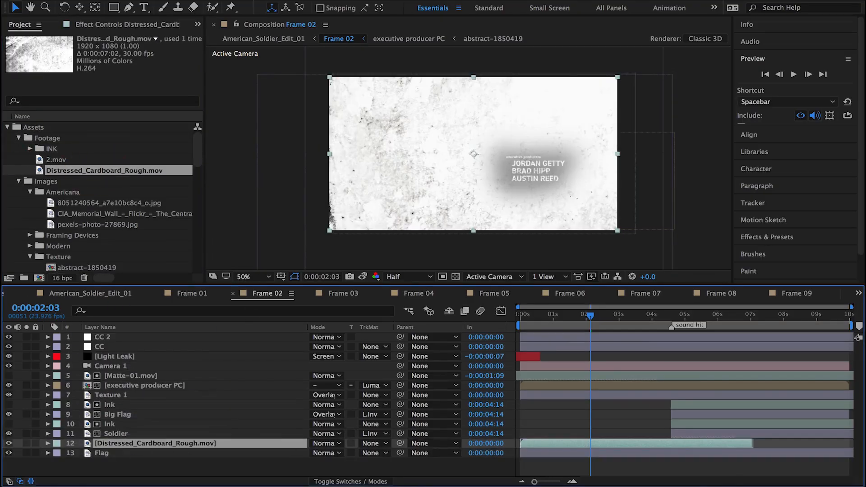
Step: Apply the Timewarp effect to the Distressed_Cardboard_Rough.mov layer and set its Speed to 25 with the layer soloed
left_click(260, 0)
mouse_move(327, 415)
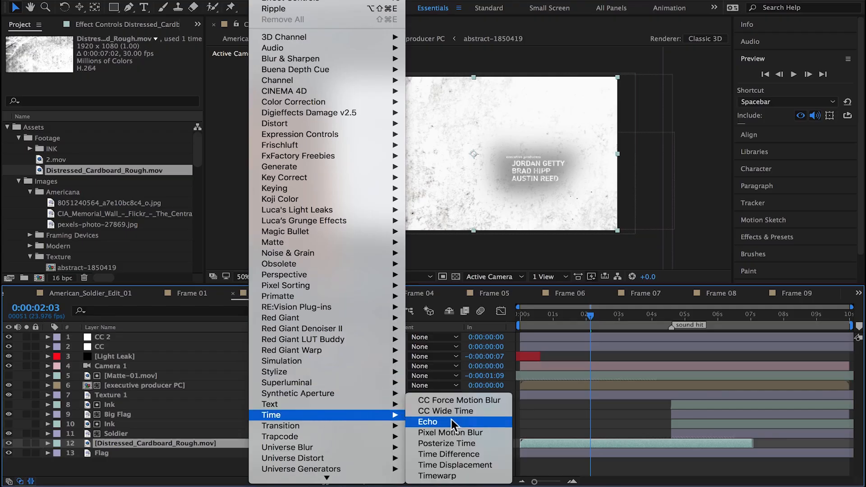
left_click(456, 476)
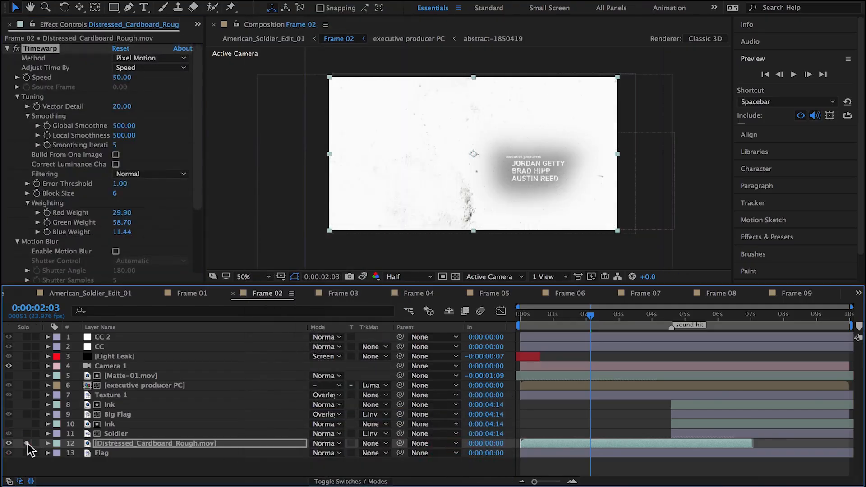
left_click(26, 444)
left_click(121, 77)
type("25")
key("Return")
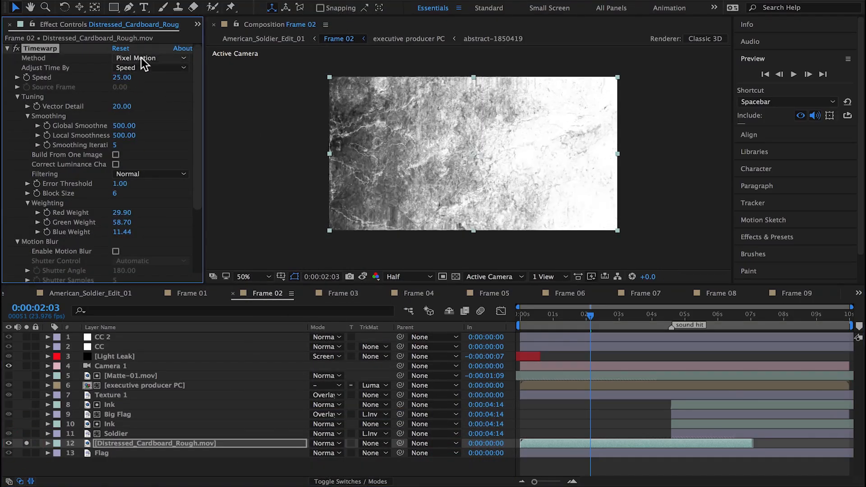
left_click(144, 58)
left_click(149, 91)
left_click(604, 315)
left_click_drag(601, 315, 626, 313)
key("space")
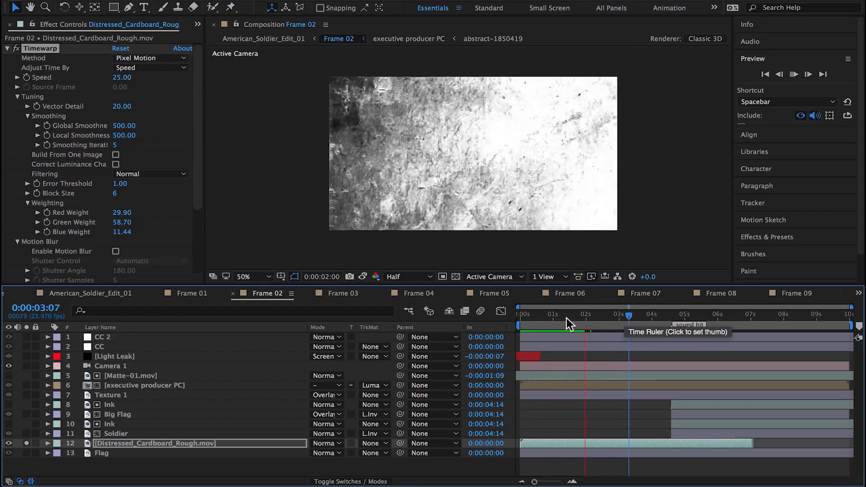
left_click(581, 315)
Step: Set the Timewarp Method to Whole Frames and preview the cardboard texture again
left_click(149, 57)
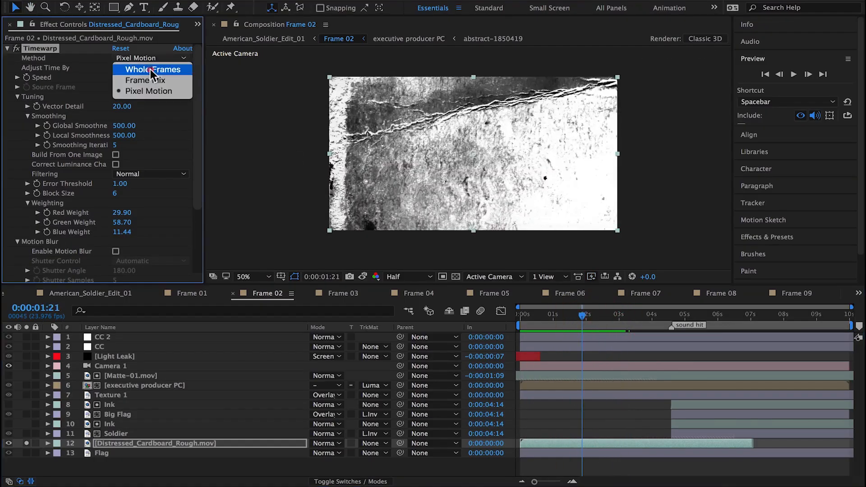
left_click(139, 68)
key("space")
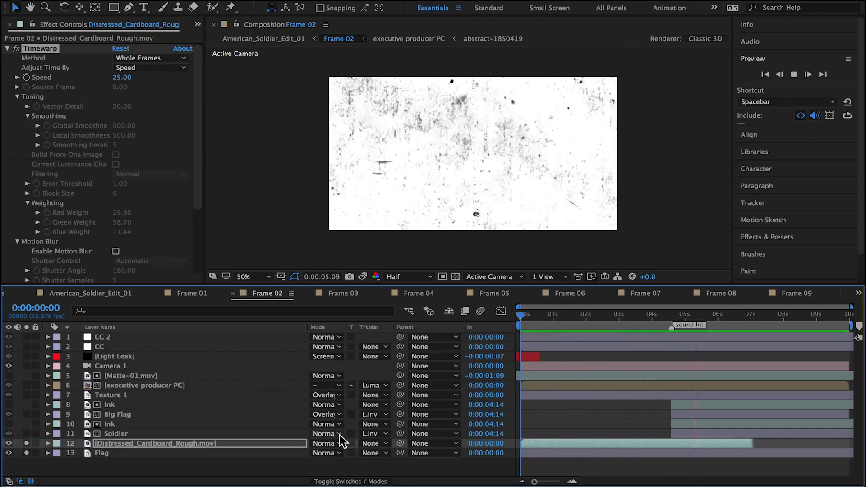
Step: With Flag also soloed, end the cardboard texture and the work area at 0:00:03:08, and set the texture's blending mode to Multiply
left_click(26, 452)
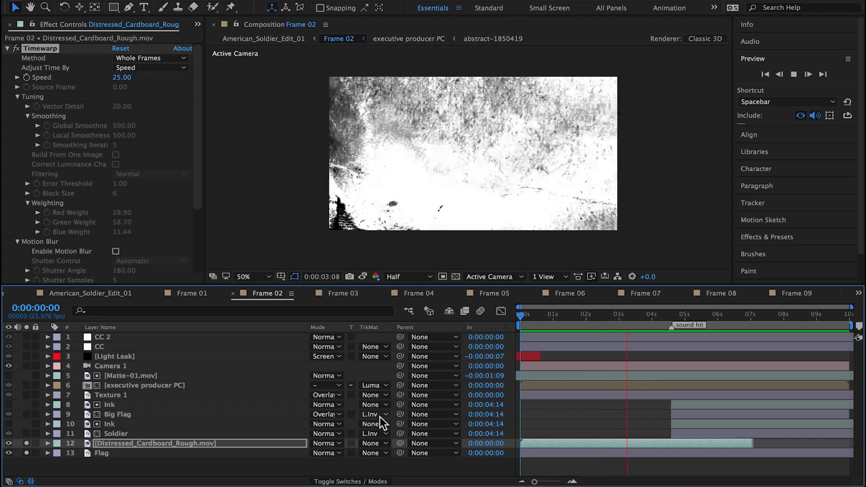
mouse_move(633, 321)
left_mouse_down()
mouse_move(624, 319)
mouse_move(640, 318)
mouse_move(629, 317)
left_mouse_up()
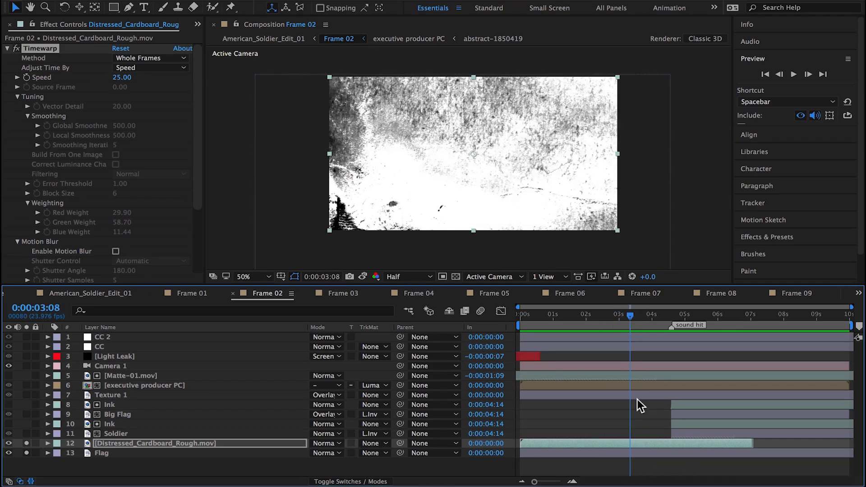
key("alt+bracketright")
key("n")
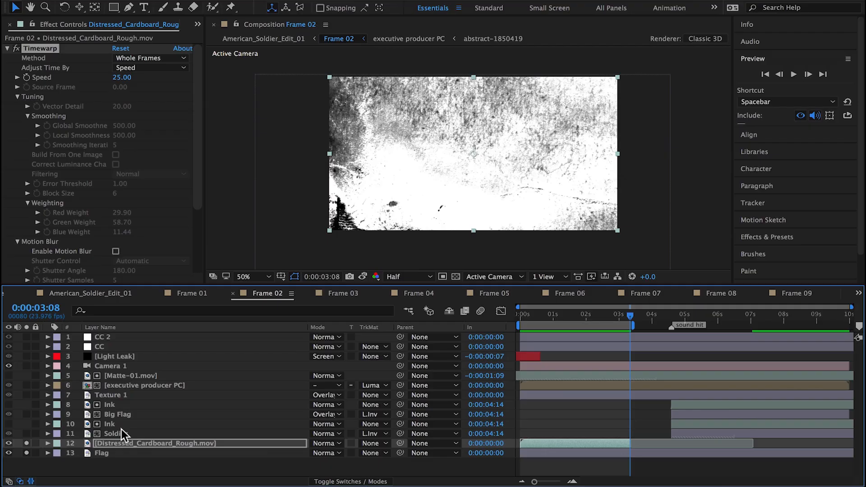
left_click(331, 444)
left_click(339, 81)
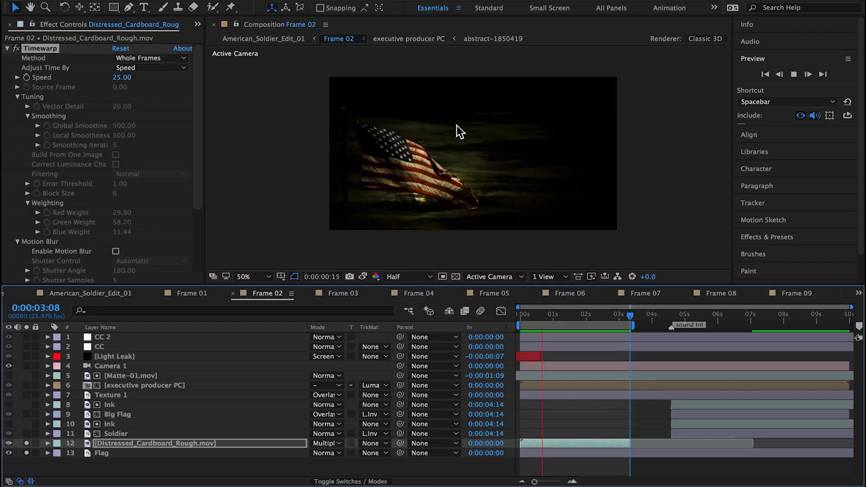
Step: Duplicate the cardboard texture, start the copy at 0:00:03:09, and extend the work area to the copy's end
key("ctrl+d")
left_click_drag(574, 445, 688, 445)
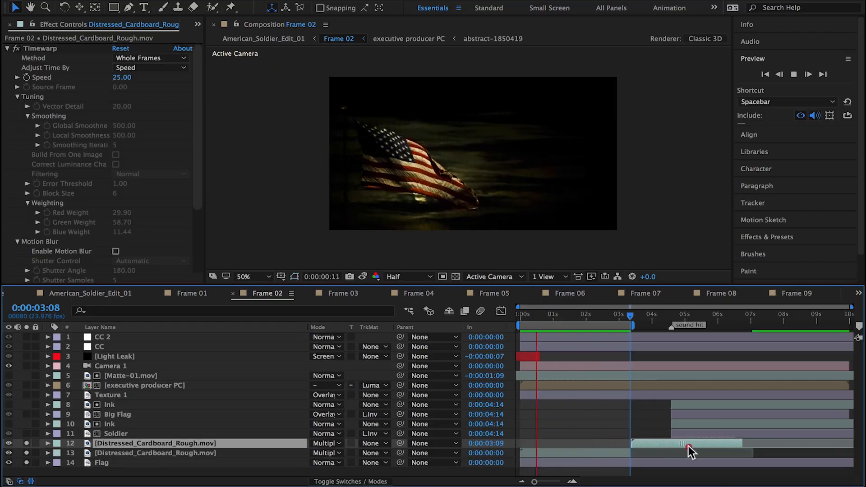
mouse_move(631, 326)
left_mouse_down()
mouse_move(694, 326)
mouse_move(742, 345)
left_mouse_up()
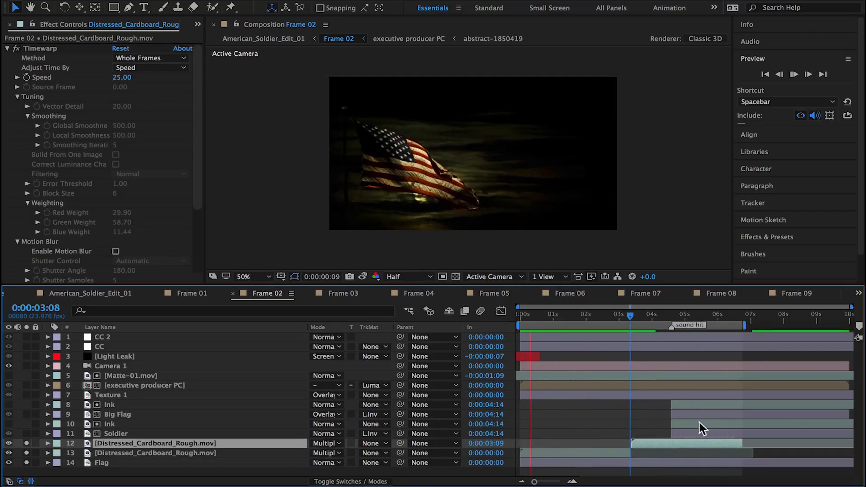
key("space")
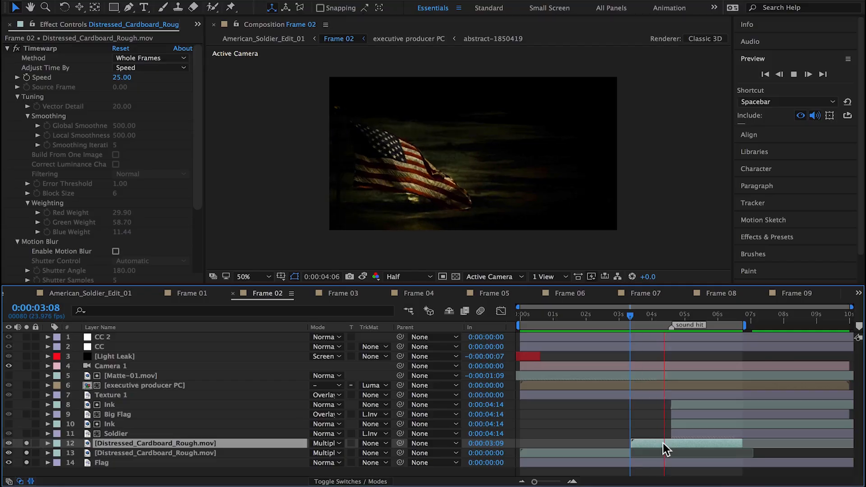
Step: Trim the end of the original cardboard texture at 0:00:03:07 and delete its duplicate
left_click(628, 316)
left_click(807, 74)
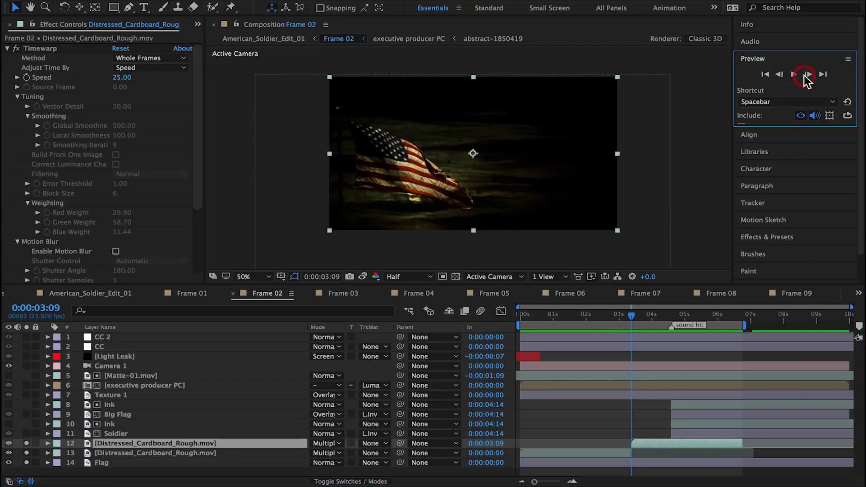
left_click(629, 456)
left_click(645, 443)
key("Delete")
Step: Duplicate the trimmed cardboard texture, start the copy at 0:00:03:07, and preview the transition between them
left_click(572, 444)
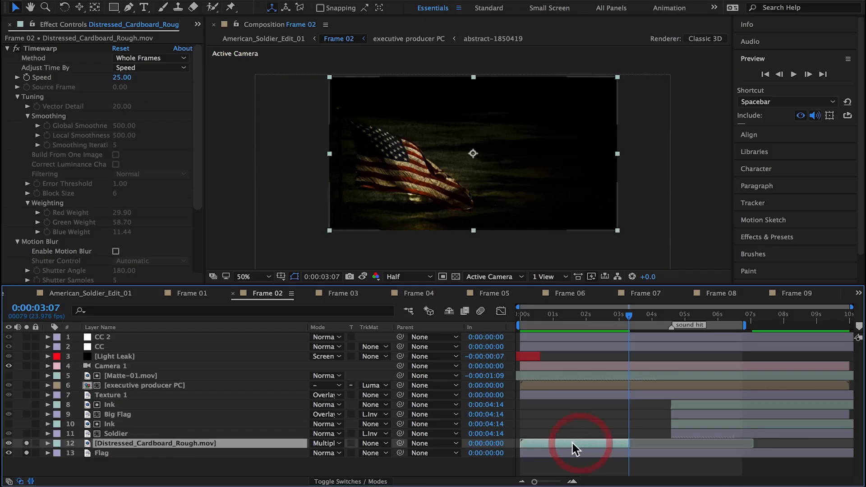
key("super+d")
left_click_drag(570, 443, 669, 448)
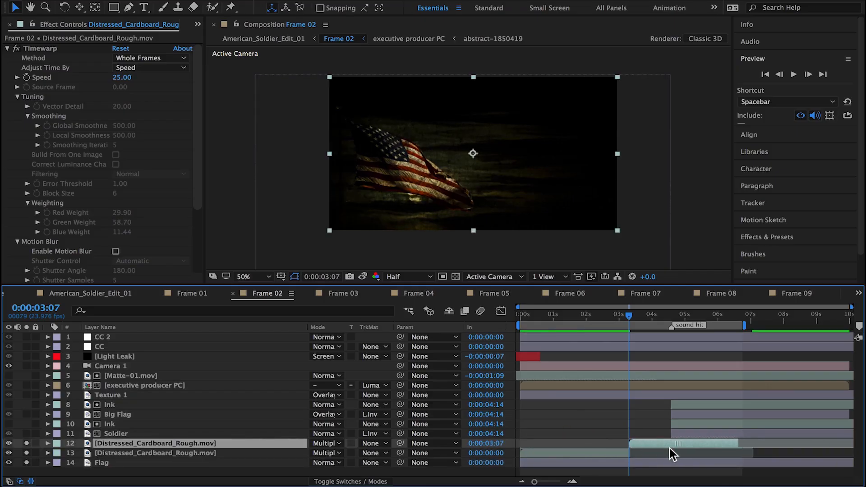
left_click(670, 447)
key("space")
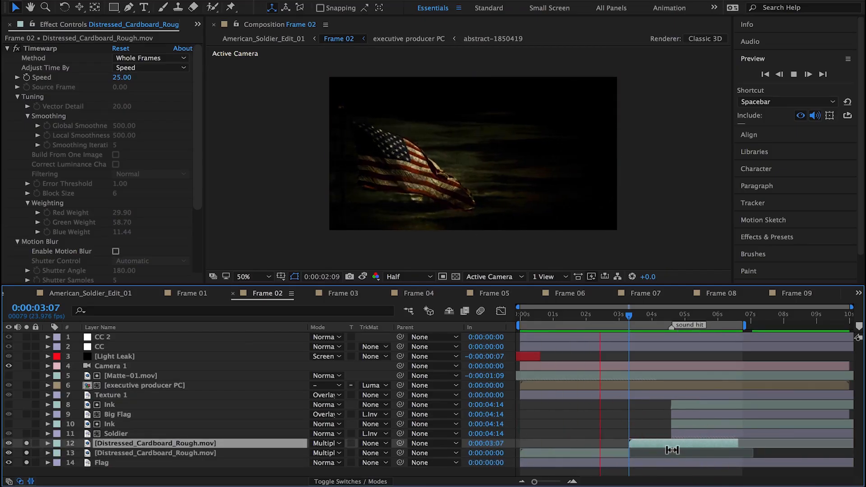
key("space")
Step: Shift the second cardboard texture to start at 0:00:03:08 and preview the join
left_click_drag(850, 307, 746, 324)
left_click_drag(518, 308, 618, 314)
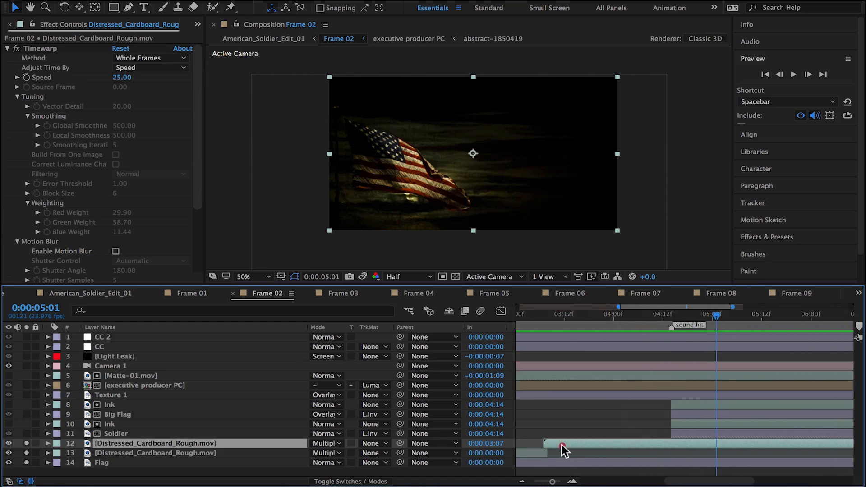
left_click_drag(561, 445, 565, 444)
key("space")
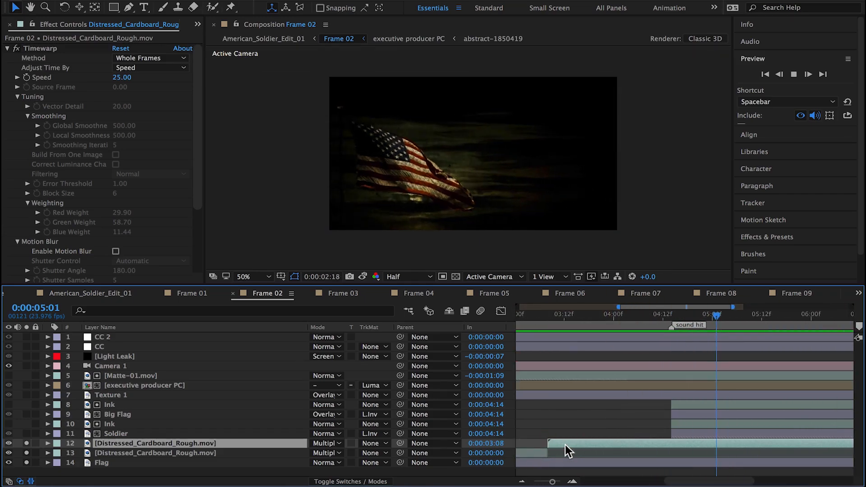
key("space")
Step: Duplicate the second cardboard texture and place the new copy at 0:00:06:16 to cover the rest of the shot
left_click_drag(733, 307, 851, 311)
key("super+d")
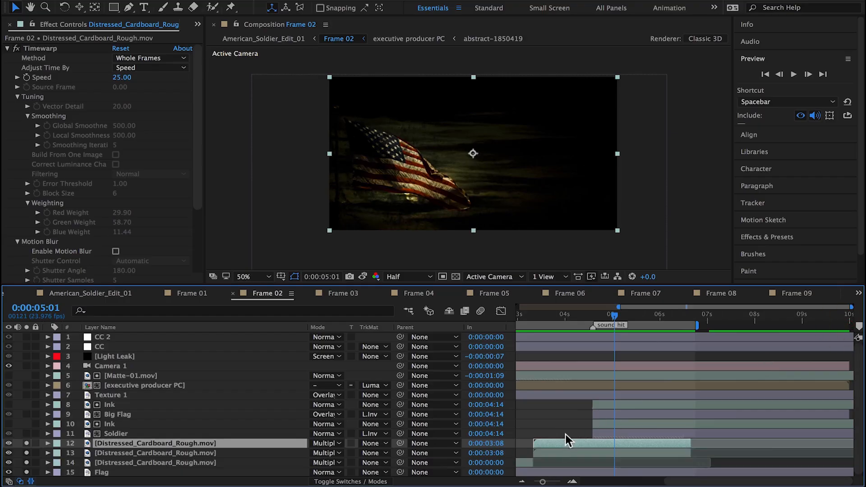
left_click_drag(566, 440, 723, 453)
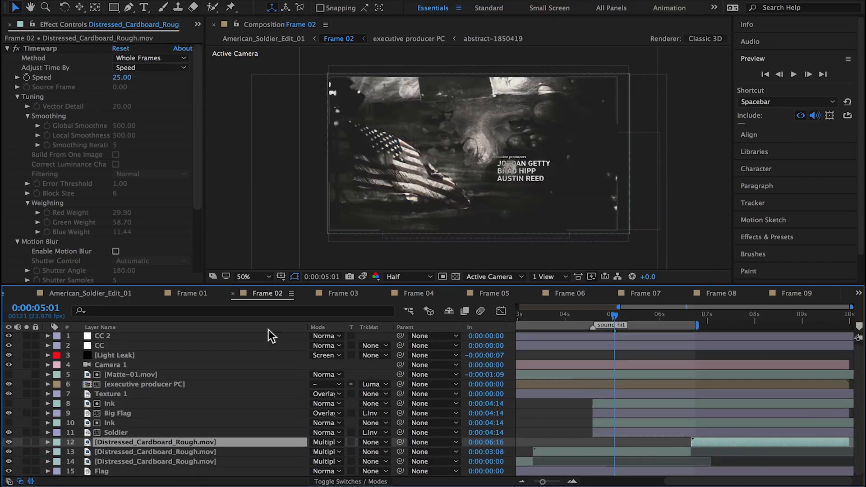
Step: Preview the Frame 02 shot with its cardboard texture in American_Soldier_Edit_01 and scrub back through it
left_click(99, 294)
key("space")
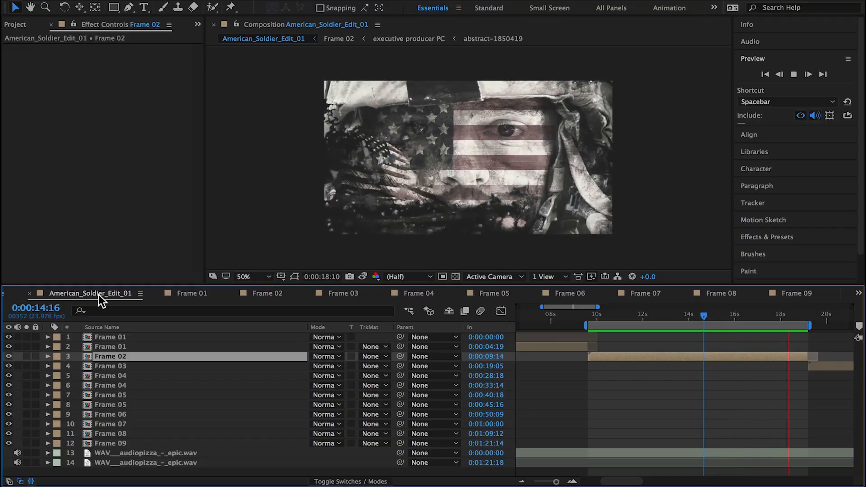
left_click(762, 314)
left_click_drag(772, 313, 680, 316)
Step: Solo the executive producer PC title in Frame 02 and preview it from 0:00:03:23 at 100% magnification
double_click(666, 355)
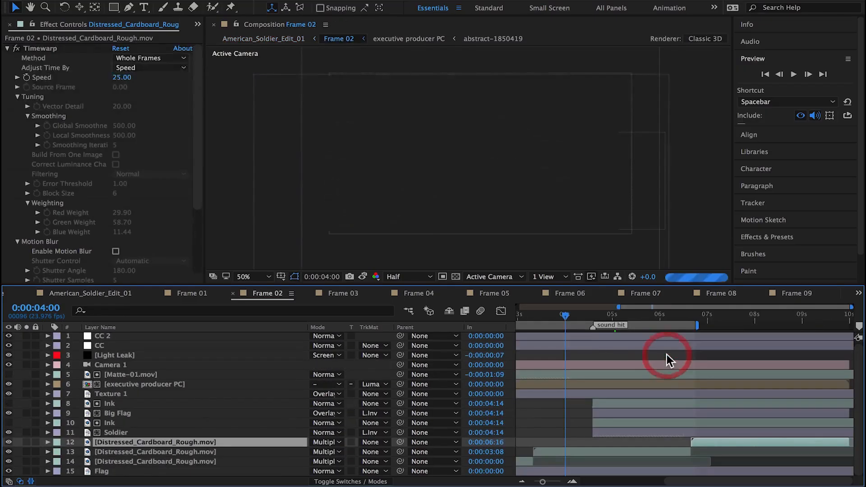
left_click(27, 384)
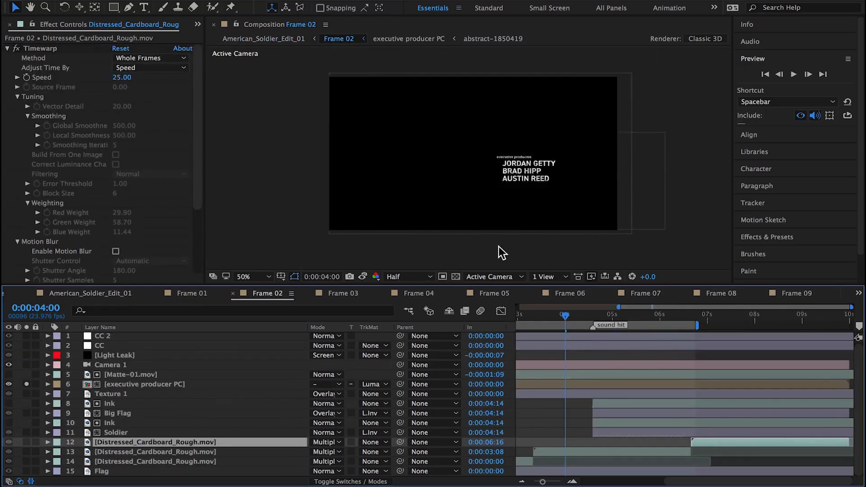
key("period")
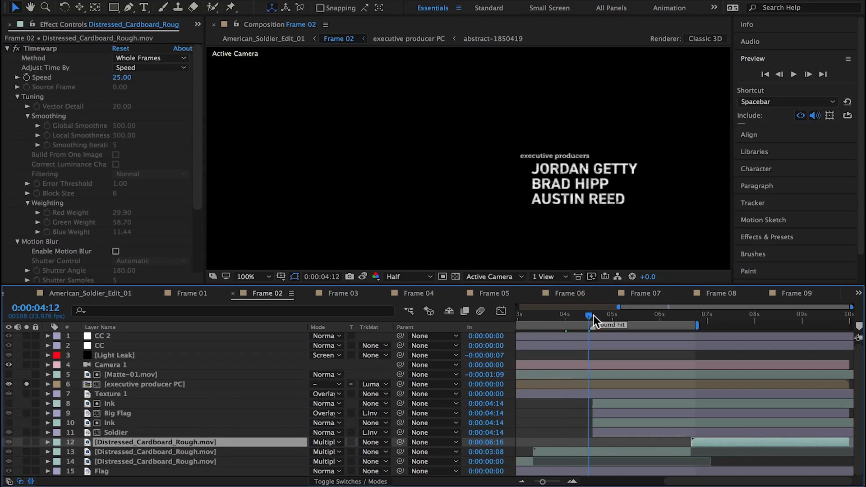
left_click_drag(589, 318, 564, 321)
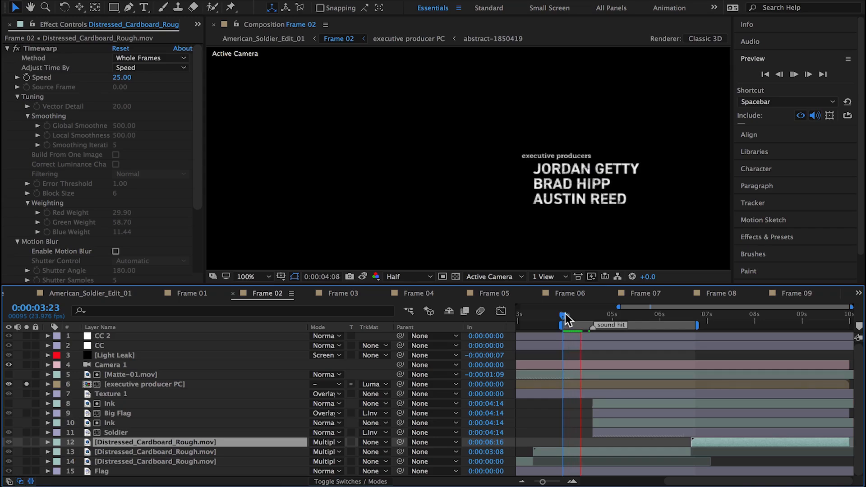
Step: Open the nested abstract-1850419 matte through executive producer PC and collapse its Roughen Edges settings
double_click(127, 385)
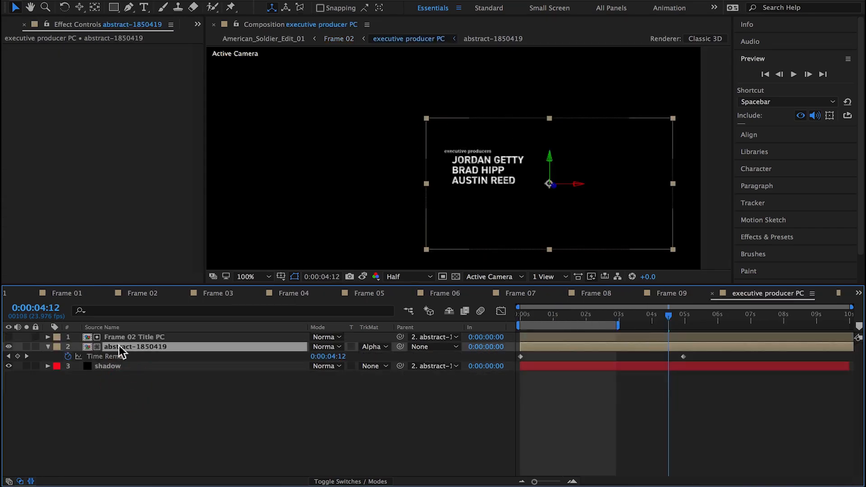
double_click(87, 346)
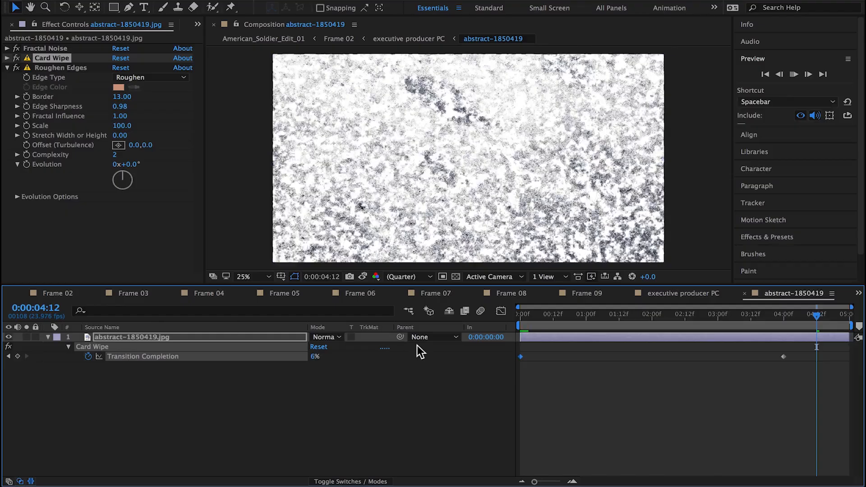
left_click(7, 67)
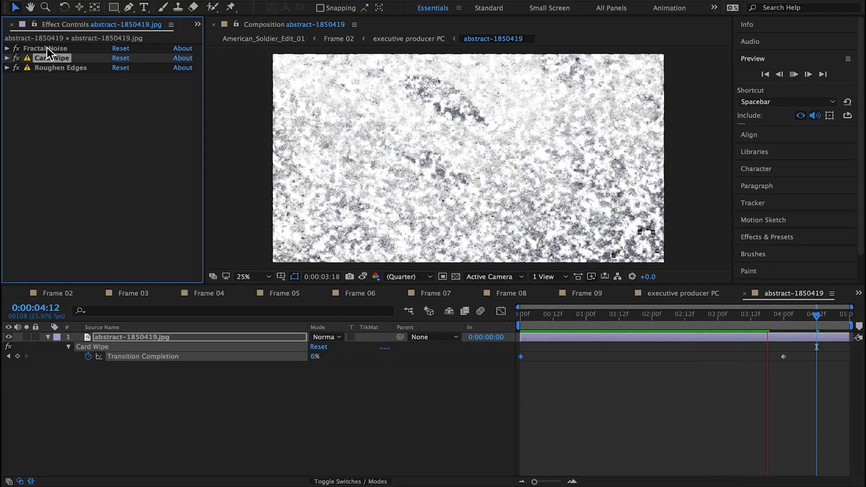
Step: Move Fractal Noise below Roughen Edges in the matte's effect order and raise its Contrast to 694
left_click_drag(36, 49, 43, 72)
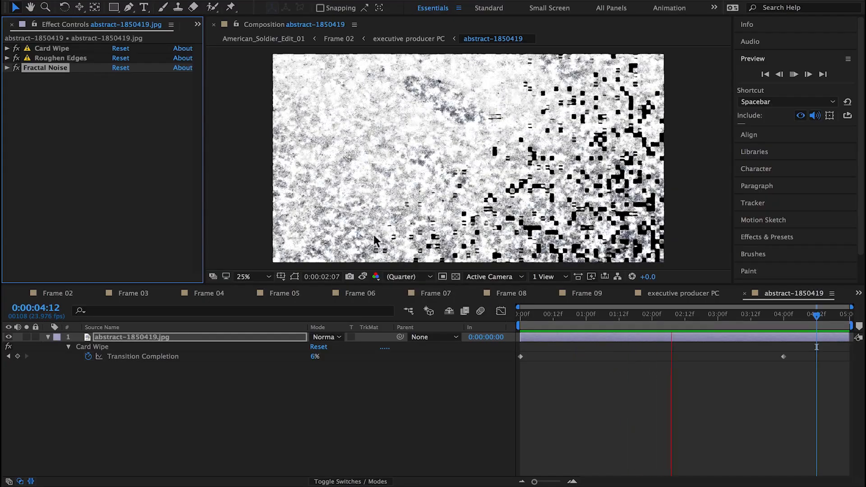
left_click(7, 68)
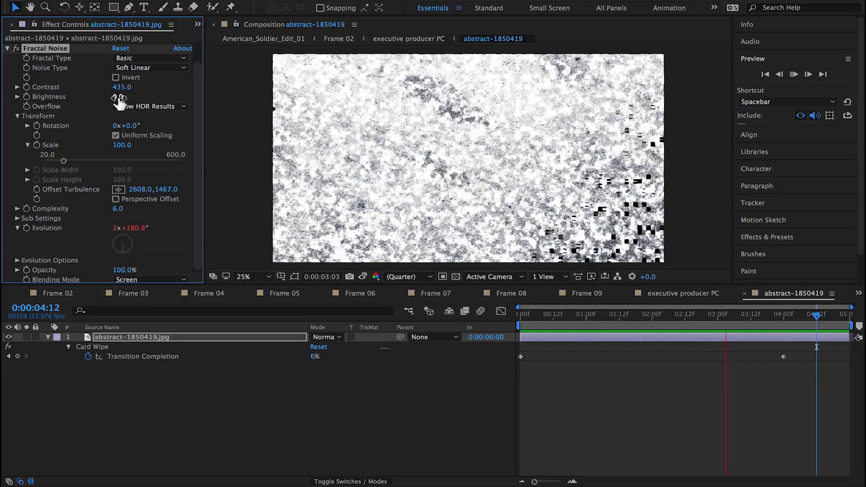
left_click_drag(118, 101, 202, 88)
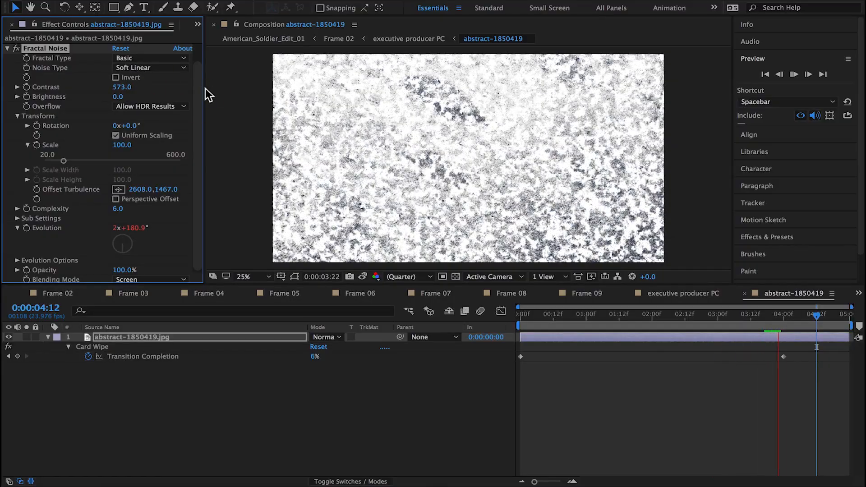
left_click_drag(149, 89, 199, 90)
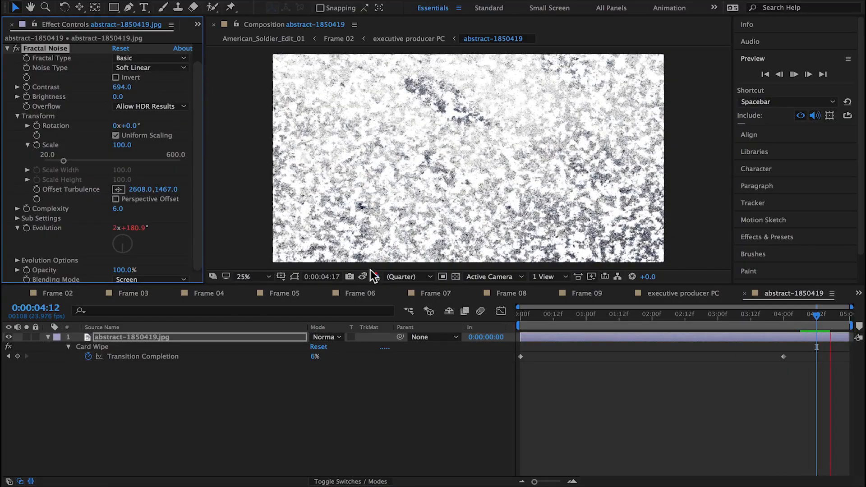
Step: Preview Frame 02 and inspect the title's source text in Frame 02 Title PC, returning to the abstract-1850419 matte
left_click(66, 294)
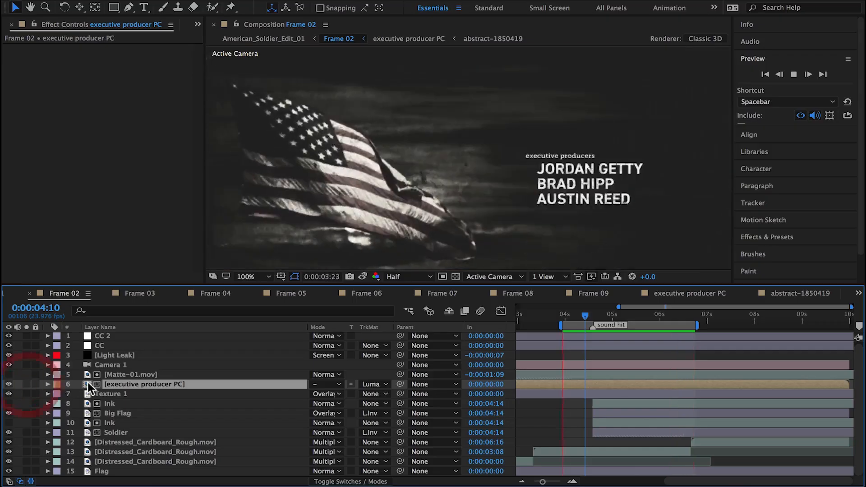
double_click(87, 383)
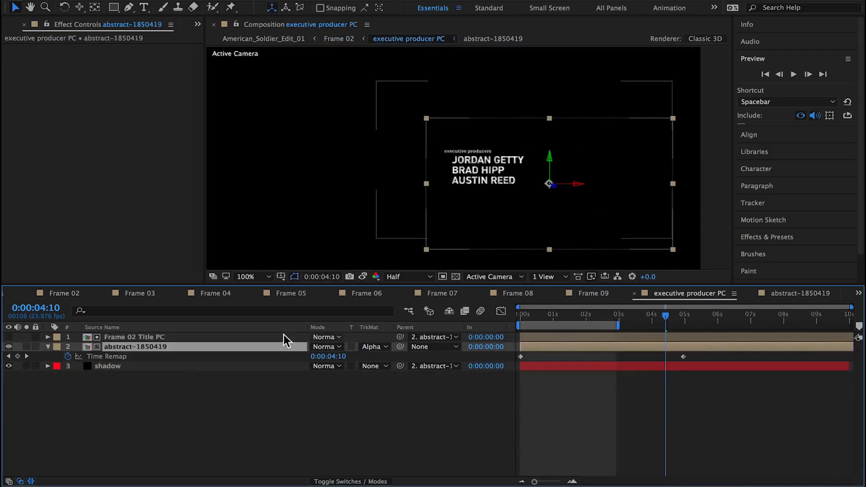
left_click(26, 338)
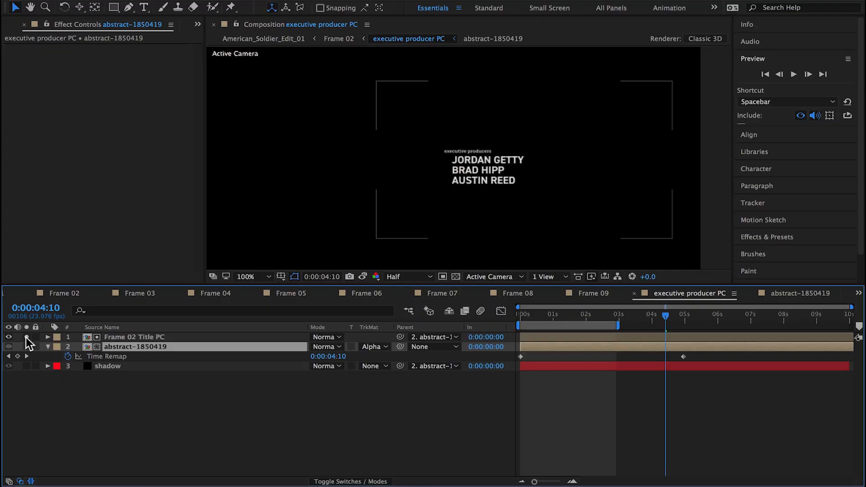
double_click(121, 338)
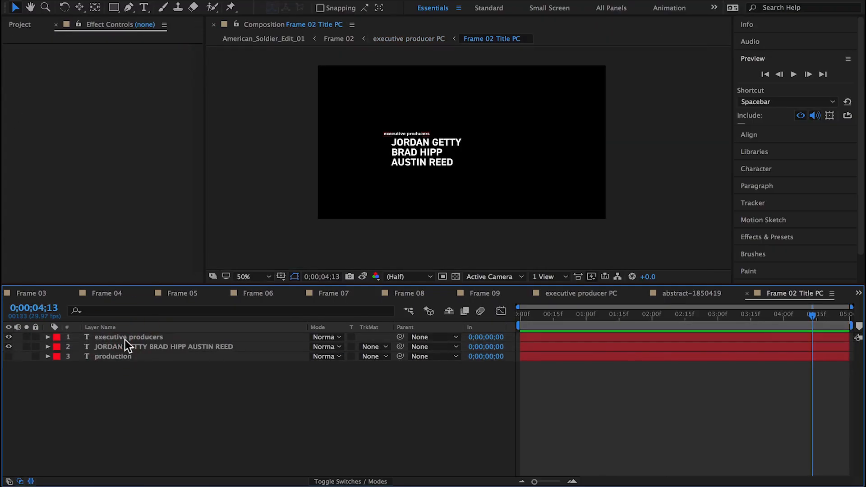
left_click(709, 293)
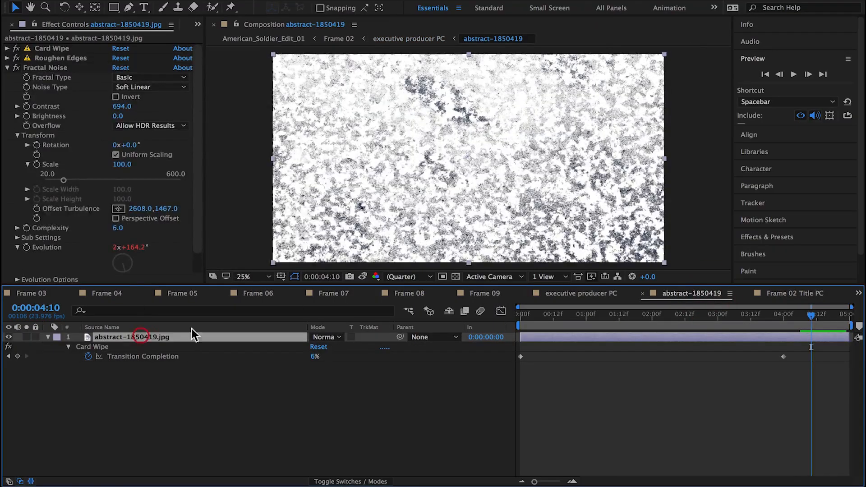
Step: Hide the shadow layer in executive producer PC and preview the title from about 2 to 5 seconds at 200% and Full resolution
left_click(582, 297)
left_click(134, 347)
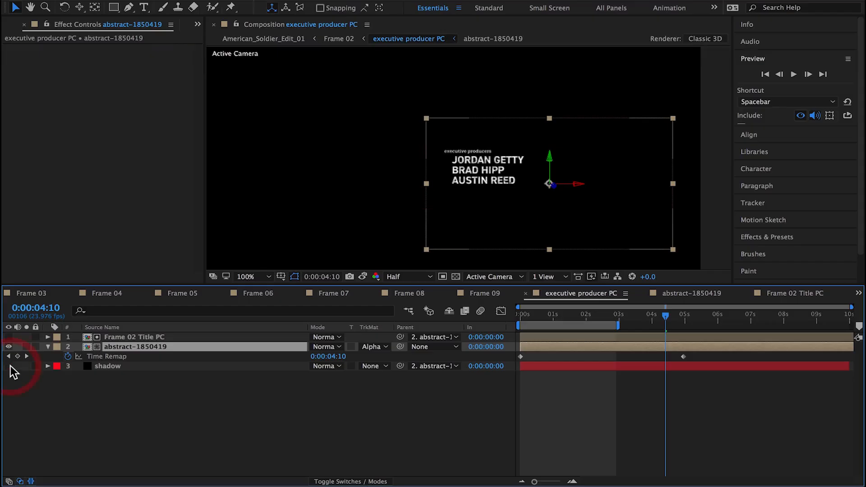
key("period")
left_click(419, 280)
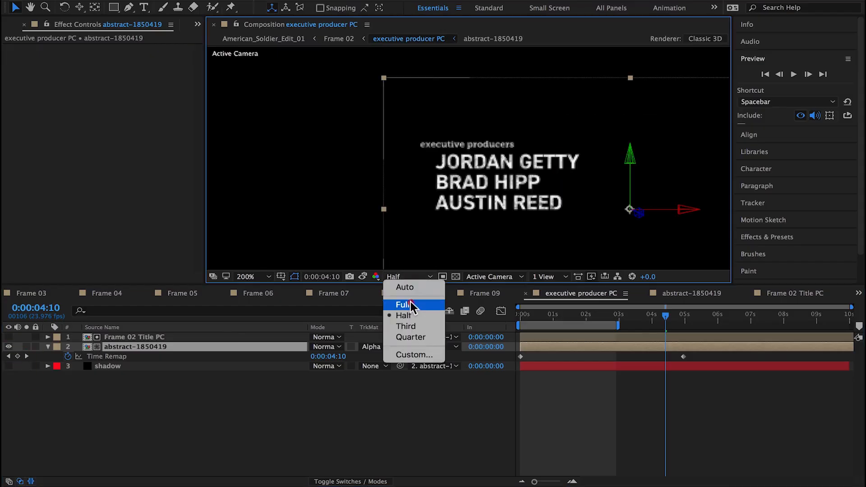
left_click(406, 304)
left_click_drag(618, 326, 682, 327)
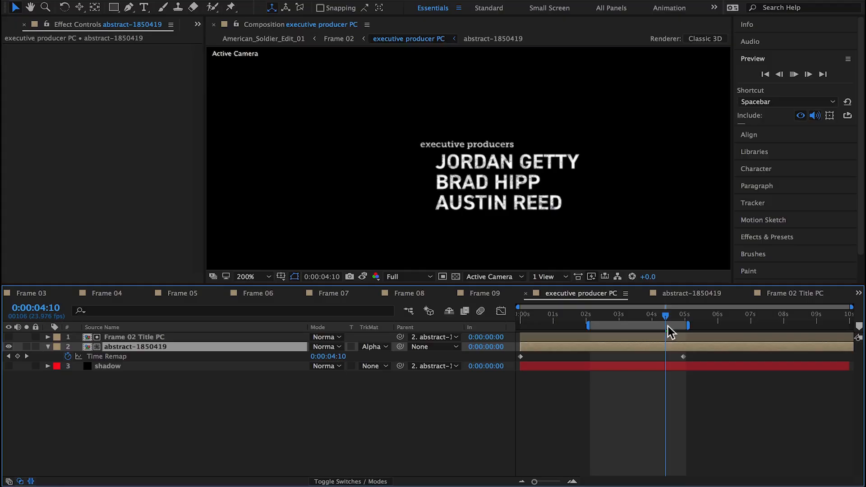
key("space")
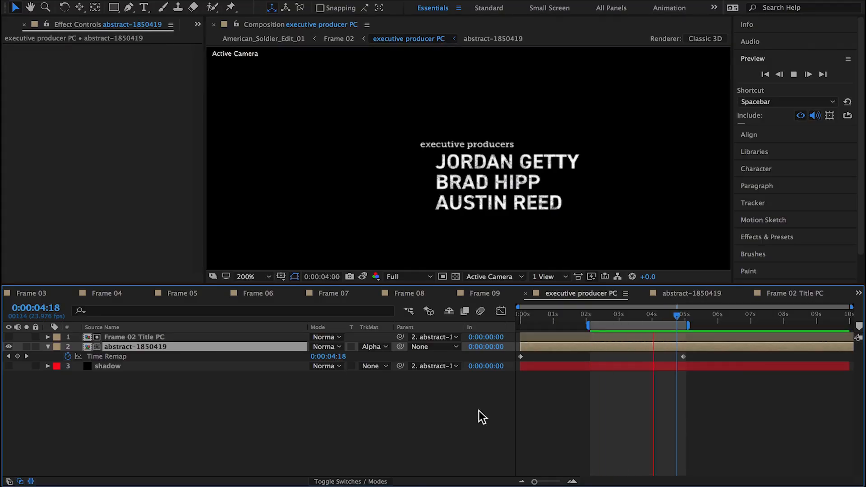
Step: Set the matte's Fractal Noise to Scale 68, Contrast 641 and Brightness -37, previewing from 0:00:03:06
double_click(89, 346)
left_click_drag(548, 316, 734, 317)
key("space")
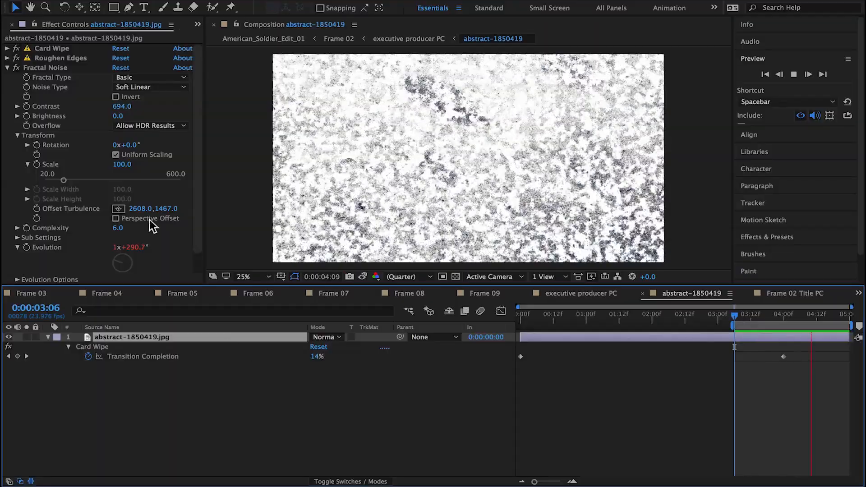
left_click_drag(119, 165, 112, 171)
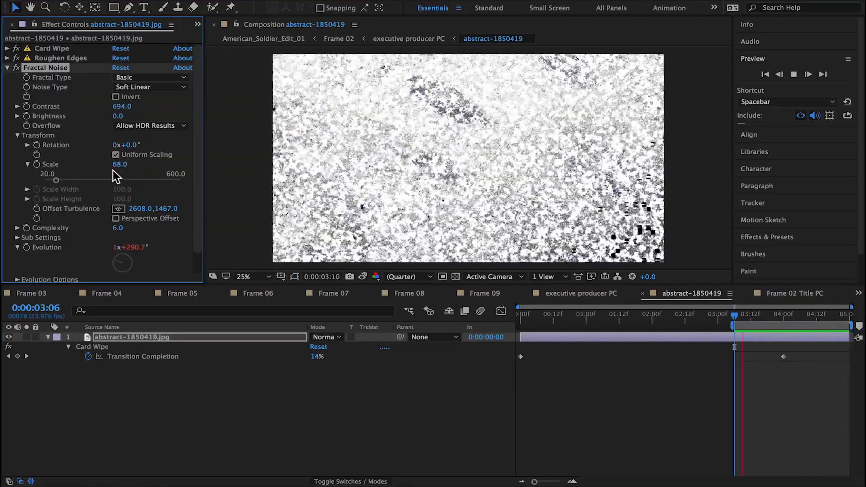
left_click_drag(123, 108, 110, 125)
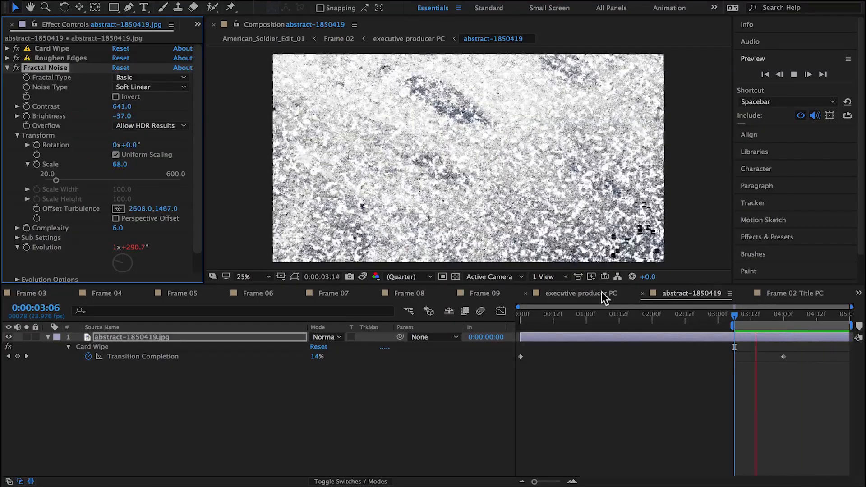
Step: Preview the title in executive producer PC with the finer matte noise
left_click(793, 294)
left_click(746, 294)
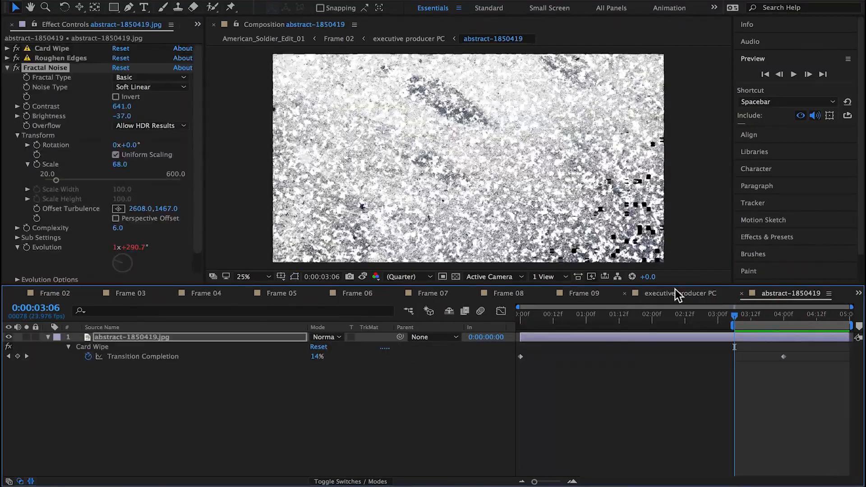
left_click(674, 292)
key("space")
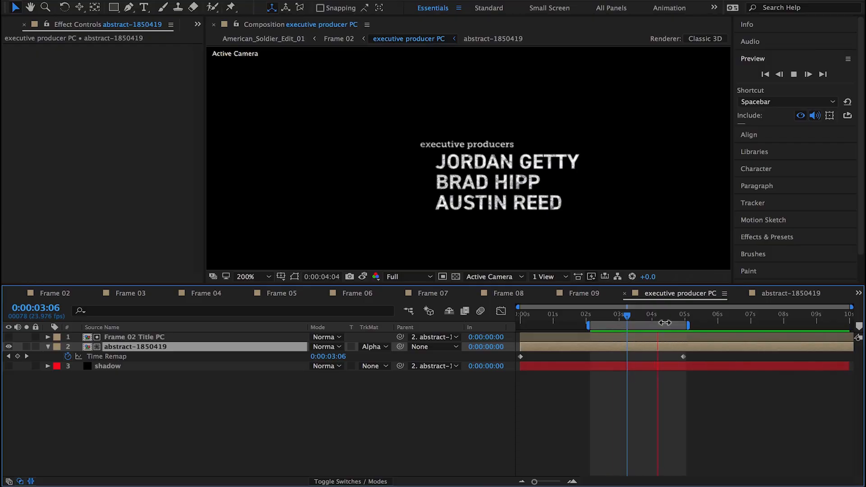
Step: Lower the matte's Fractal Noise Brightness to -135 at 0:00:04:12 and preview the title in executive producer PC
double_click(113, 346)
left_click_drag(739, 314, 812, 317)
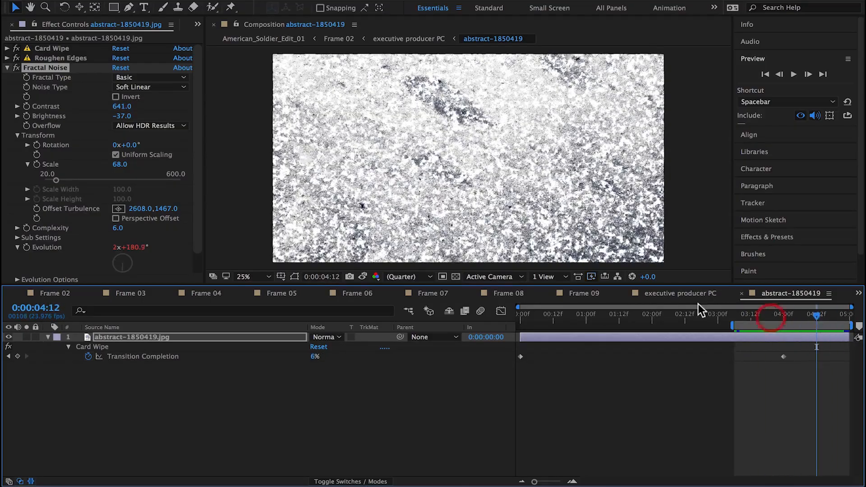
left_click_drag(122, 117, 100, 151)
key("space")
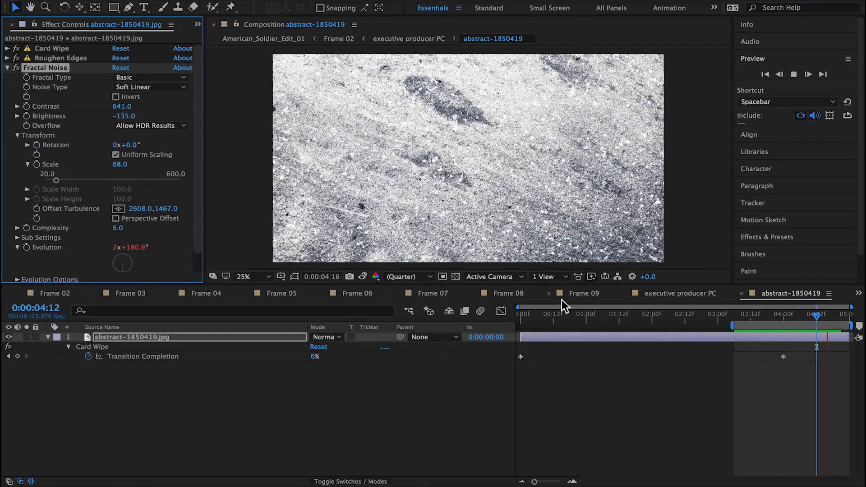
left_click(691, 293)
key("space")
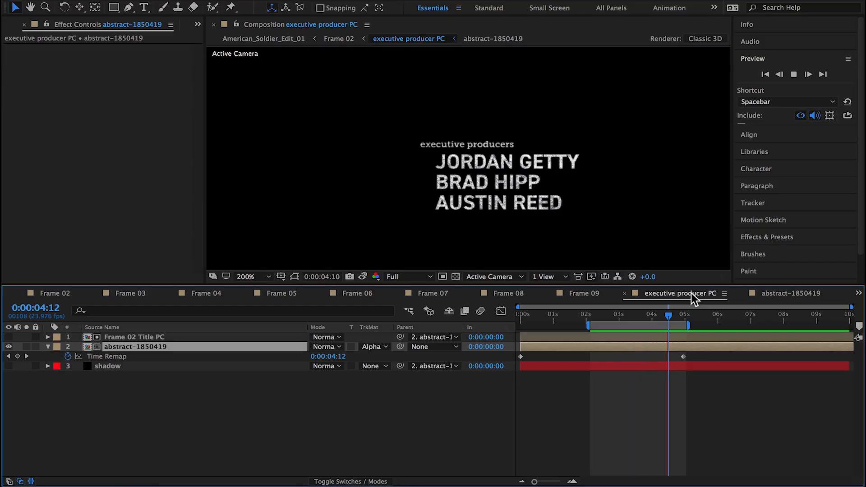
key("space")
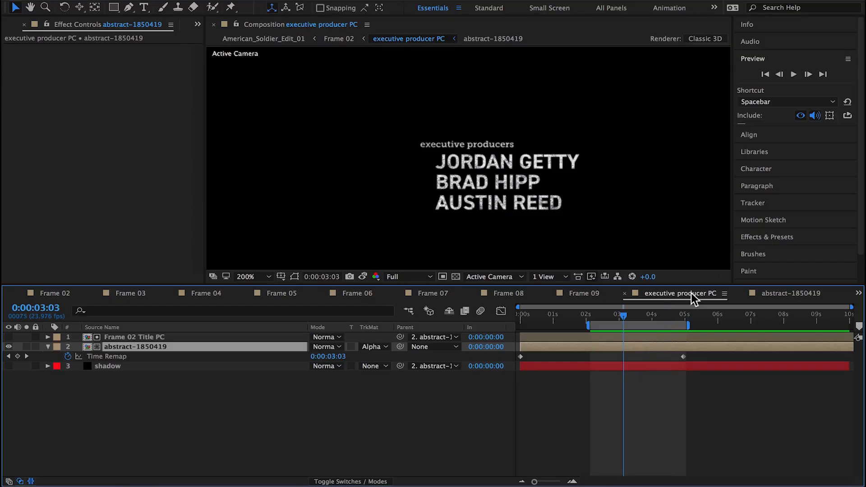
Step: Set the matte's Fractal Noise to Contrast 400, Brightness 0 and Scale 102
double_click(113, 346)
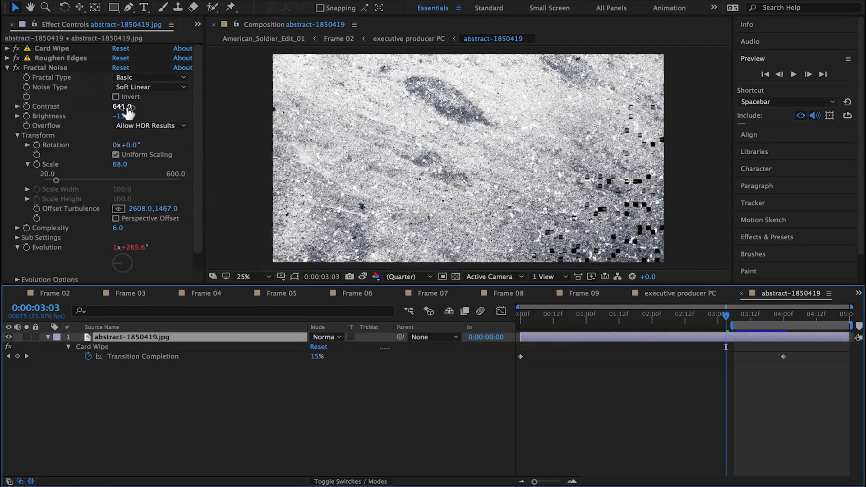
type("00")
key("Return")
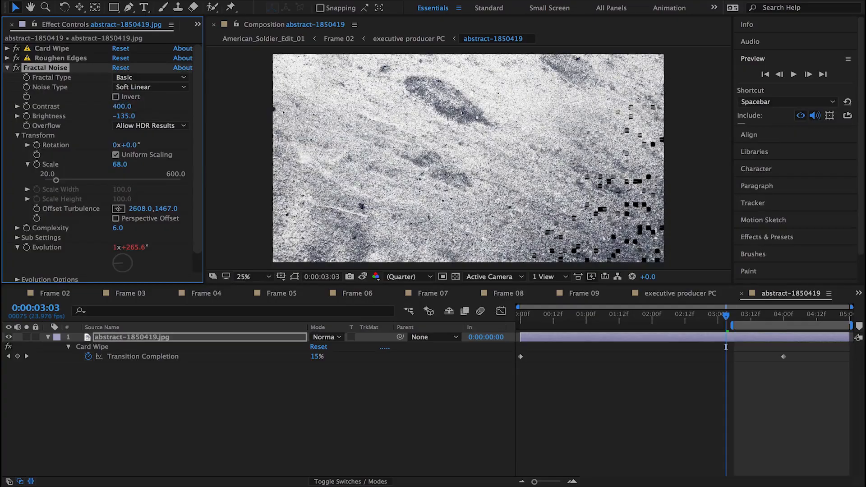
type("0")
key("Return")
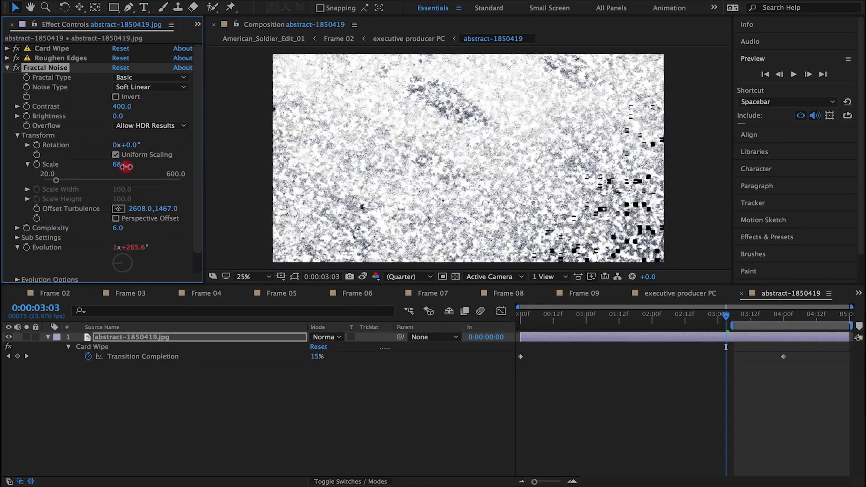
left_click_drag(126, 165, 137, 161)
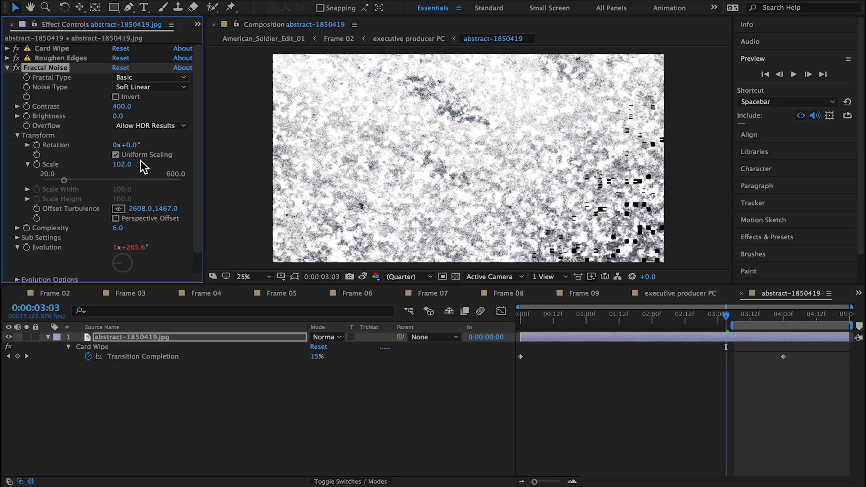
left_click(578, 390)
key("super+k")
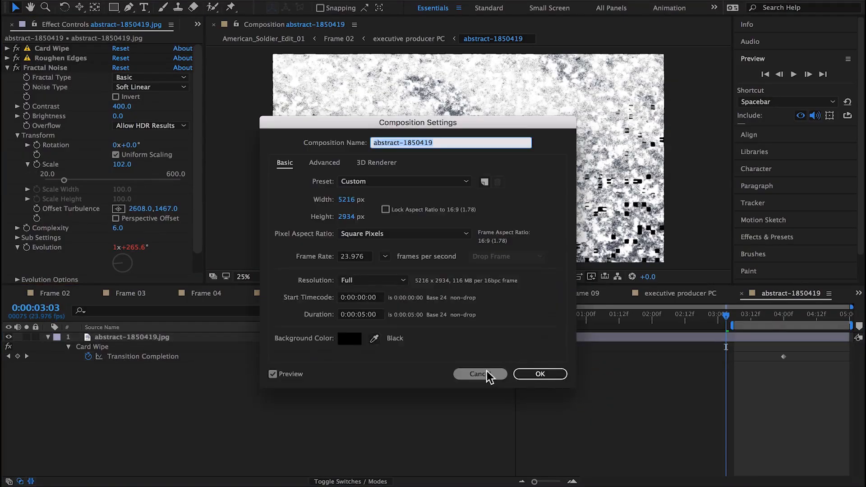
left_click(486, 370)
Step: Scrub the matte to 0:00:03:20 and preview the Frame 02 shot in American_Soldier_Edit_01
left_click_drag(739, 316, 758, 313)
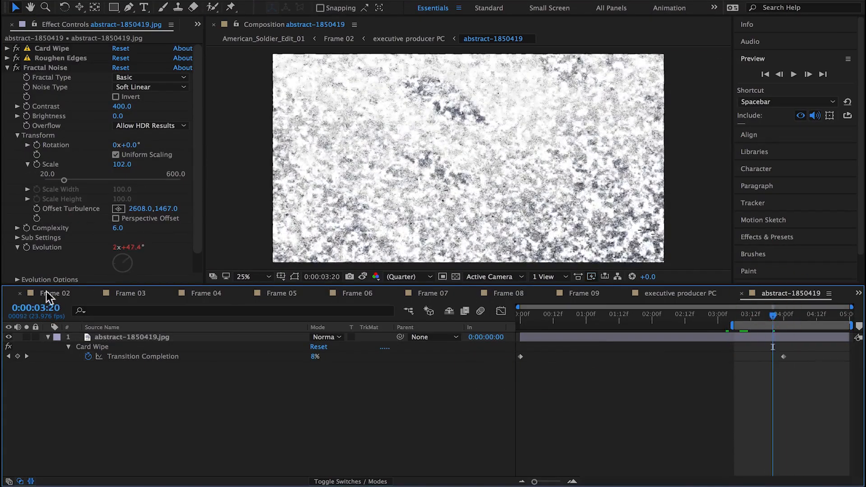
left_click(18, 293)
left_click(668, 316)
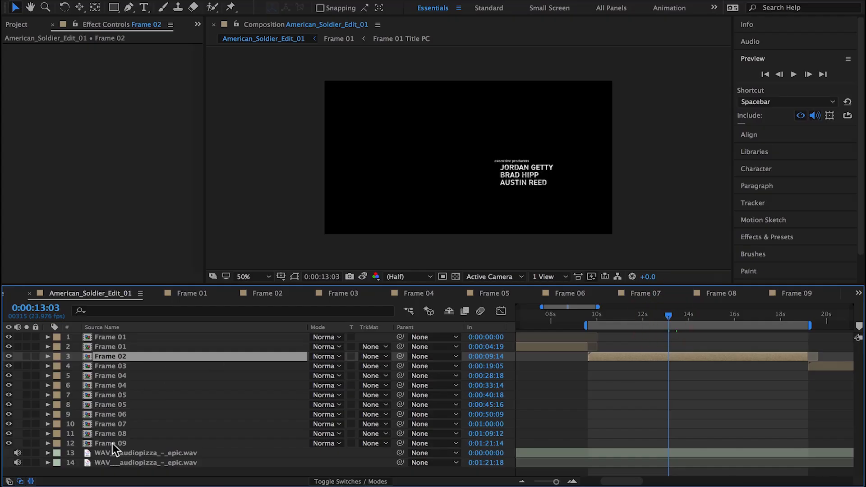
key("space")
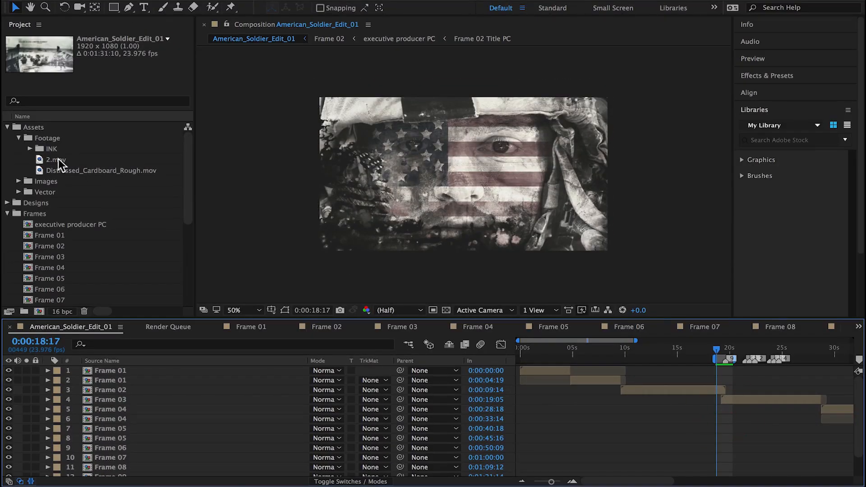
Step: Add 2.mov to American_Soldier_Edit_01 above Frame 02, near its end, and set its blending mode to Screen
left_click_drag(57, 159, 710, 389)
left_click(327, 389)
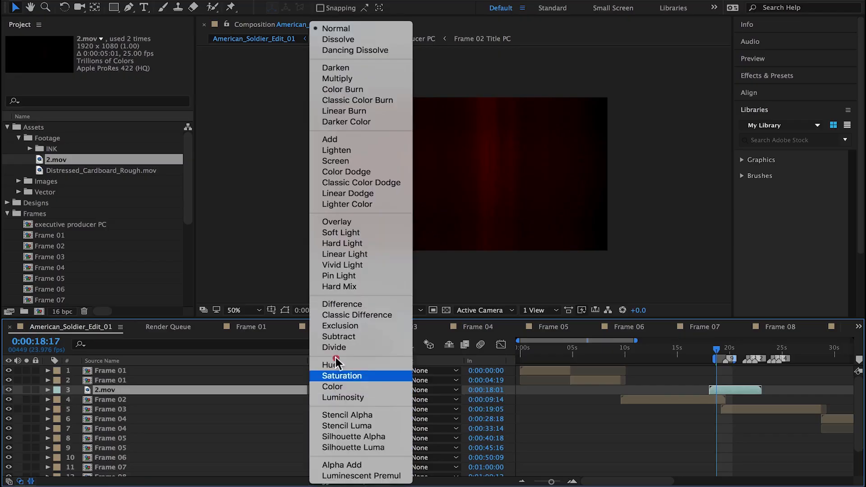
left_click(335, 160)
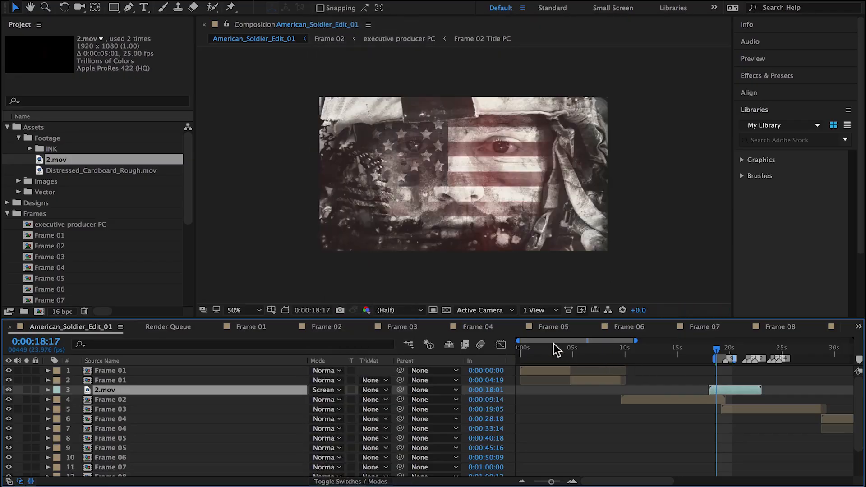
Step: Shift 2.mov earlier over the transition to Frame 03 and trim it to the work area, starting at 0:00:18:17
left_click_drag(524, 340, 573, 342)
left_click_drag(582, 390, 590, 390)
left_click_drag(685, 341, 631, 344)
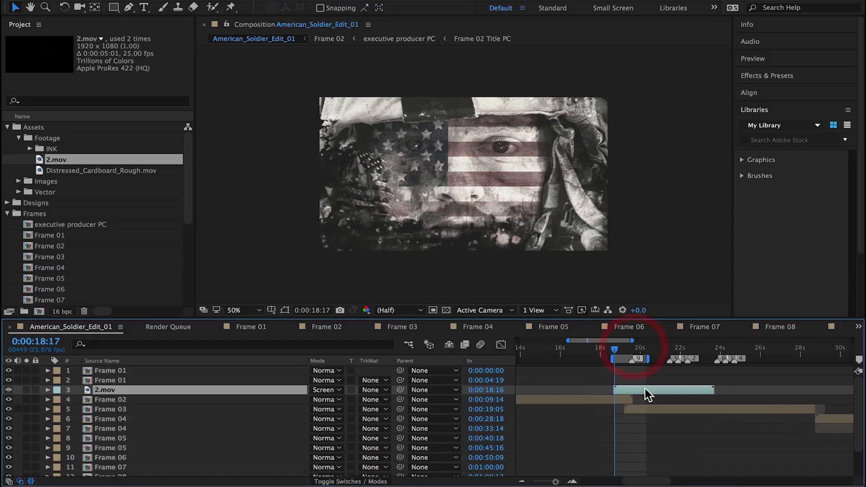
left_click_drag(645, 392, 617, 392)
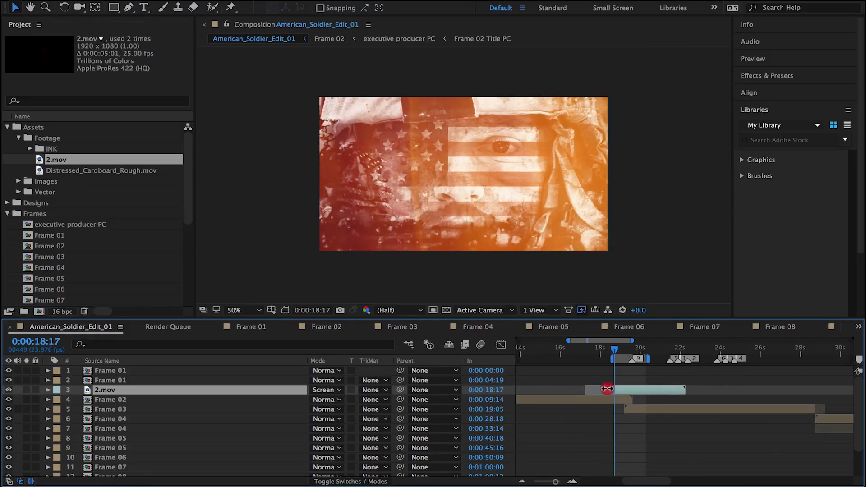
Step: Enable time remapping on the 2.mov light-leak layer
left_click(261, 4)
mouse_move(315, 118)
left_click(428, 119)
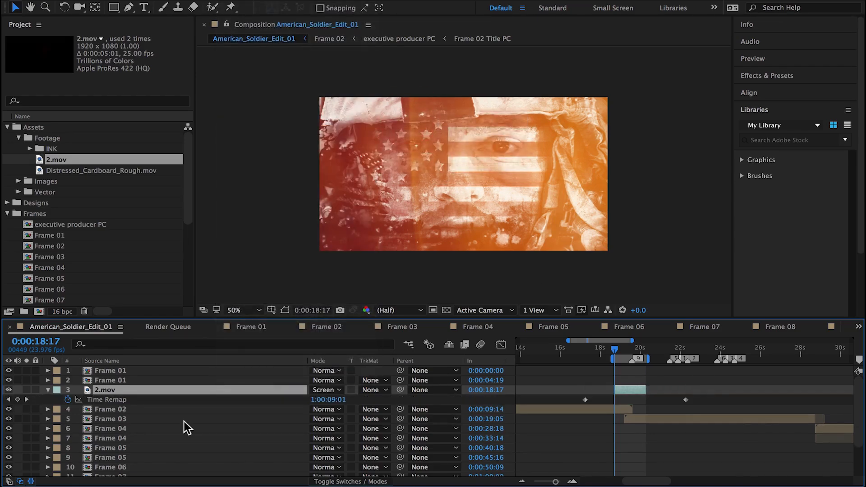
Step: Move 2.mov's first time-remap keyframe to just before the clip's start and its last to 0:00:20:17, and preview the transition
left_click_drag(583, 400, 607, 400)
left_click(625, 347)
left_click_drag(624, 348, 632, 347)
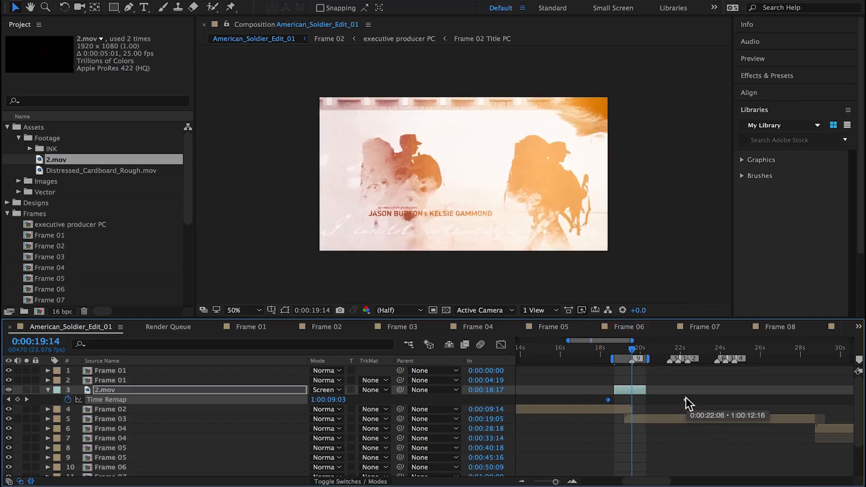
left_click_drag(686, 399, 653, 395)
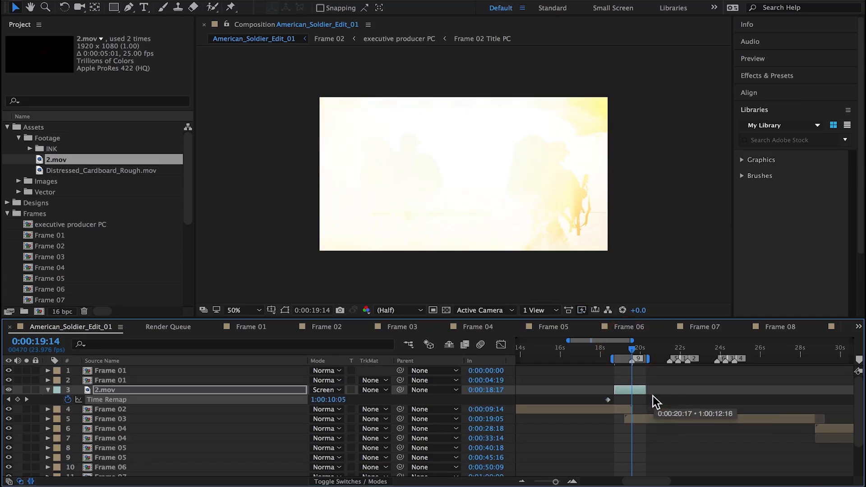
key("space")
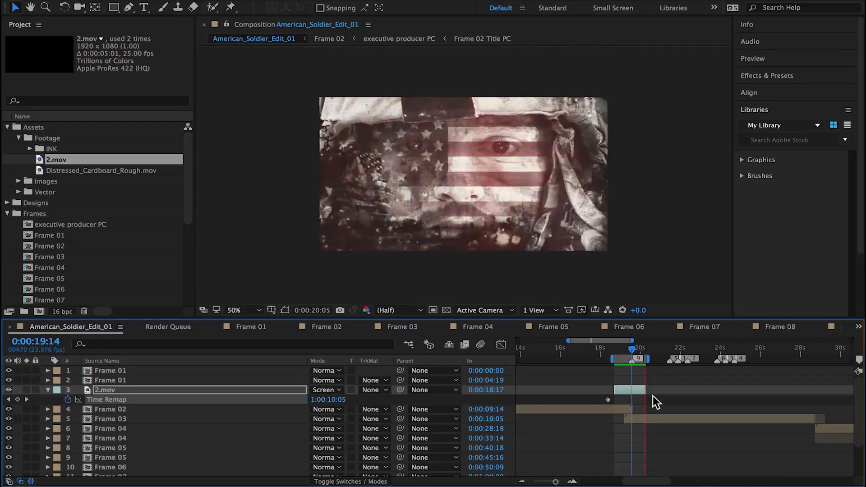
Step: Apply Hue/Saturation to the 2.mov layer, set Master Saturation to -50, and preview the softened light leak
left_click_drag(631, 348, 630, 354)
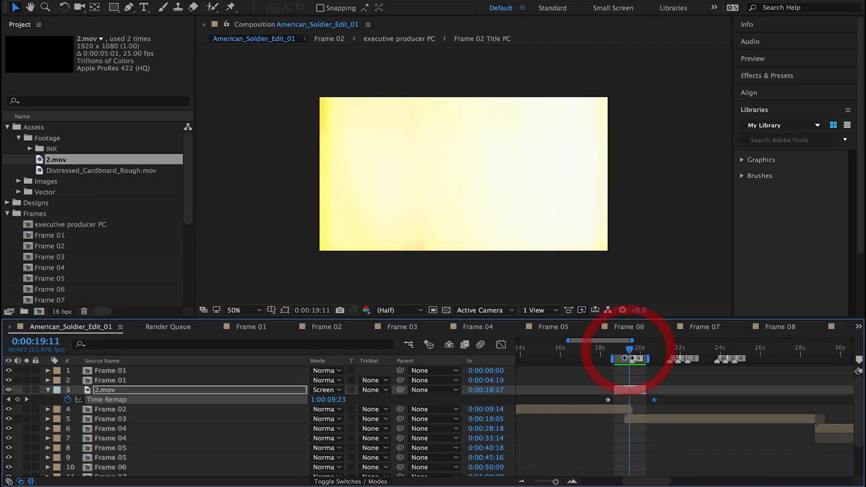
left_click(626, 390)
left_click(262, 0)
mouse_move(293, 101)
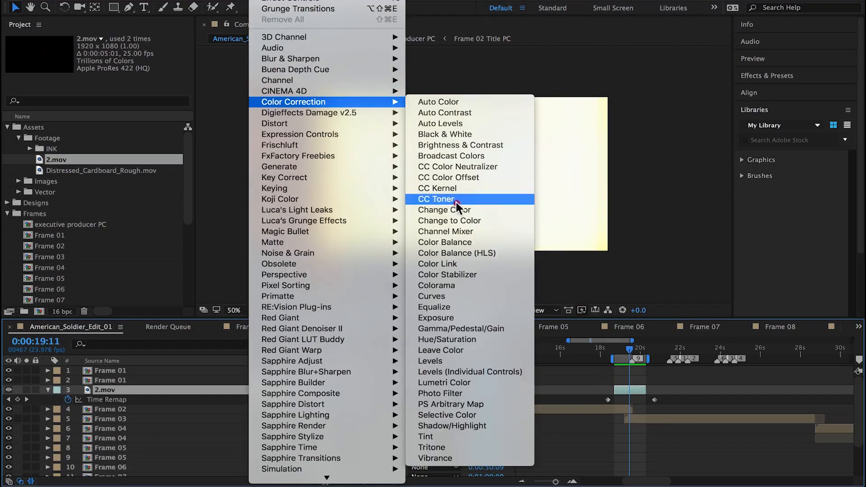
left_click(451, 339)
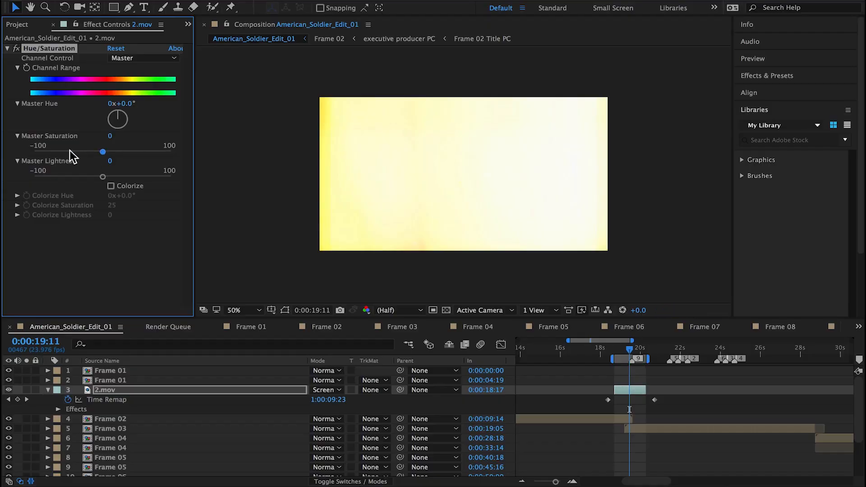
left_click(68, 150)
key("space")
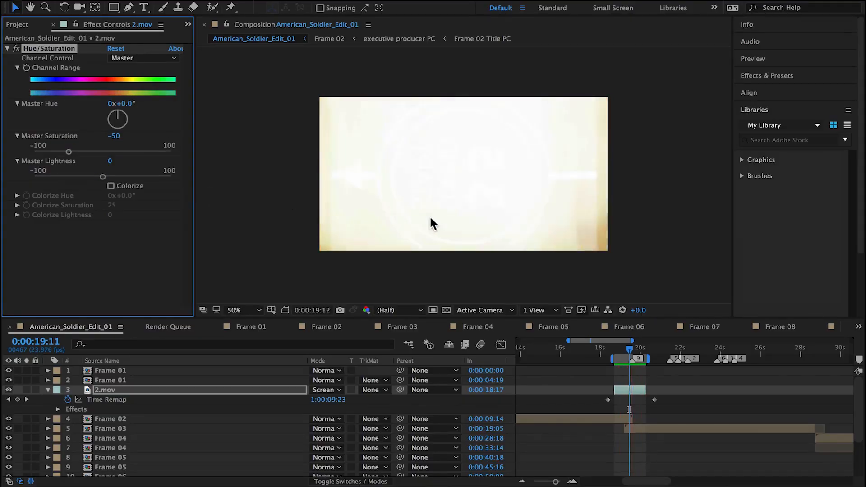
key("space")
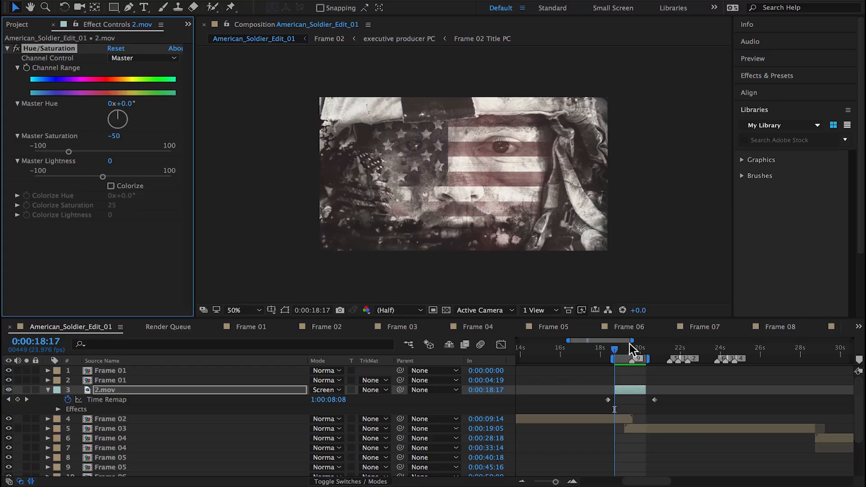
Step: Start the work area at 0:00:09:15, the beginning of Frame 02, and preview the whole shot
left_click_drag(569, 340, 481, 338)
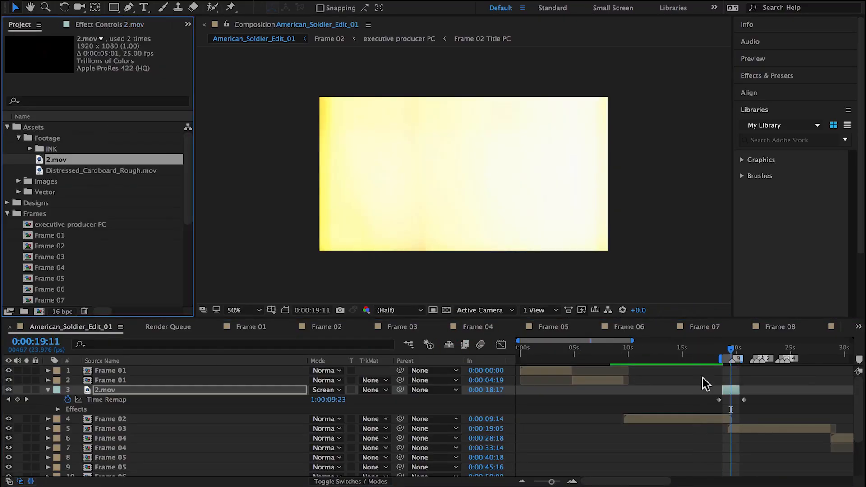
left_click(624, 361)
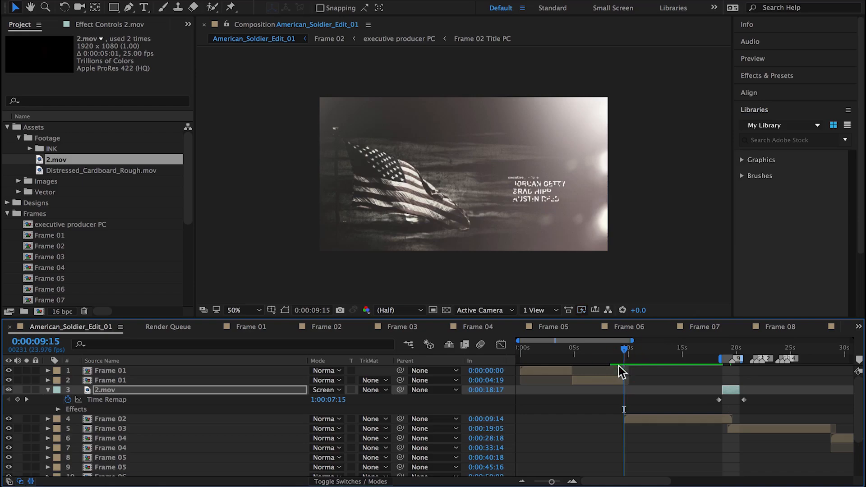
key("b")
key("space")
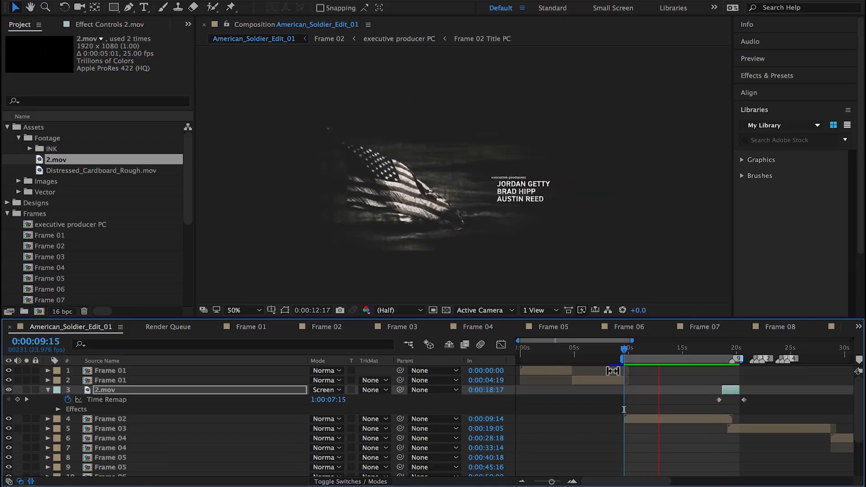
Step: Open the Frame 02 composition from the edit at 0:00:14:01 and select its Light Leak layer
left_click(672, 345)
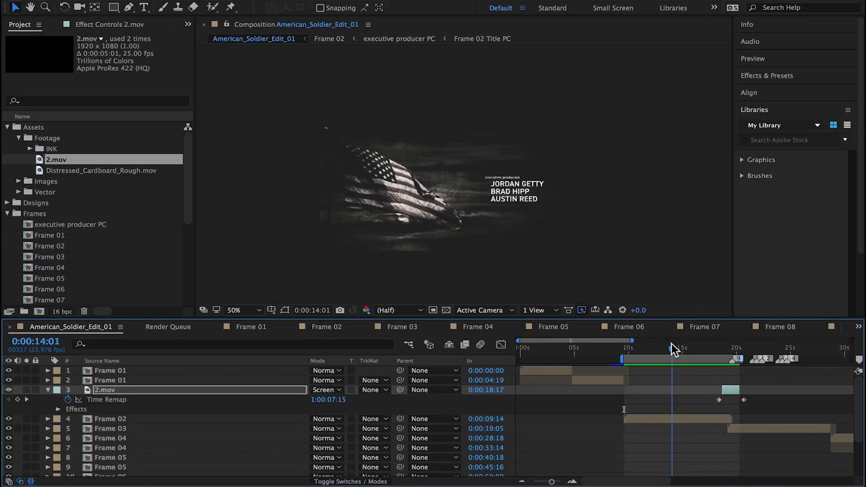
double_click(675, 418)
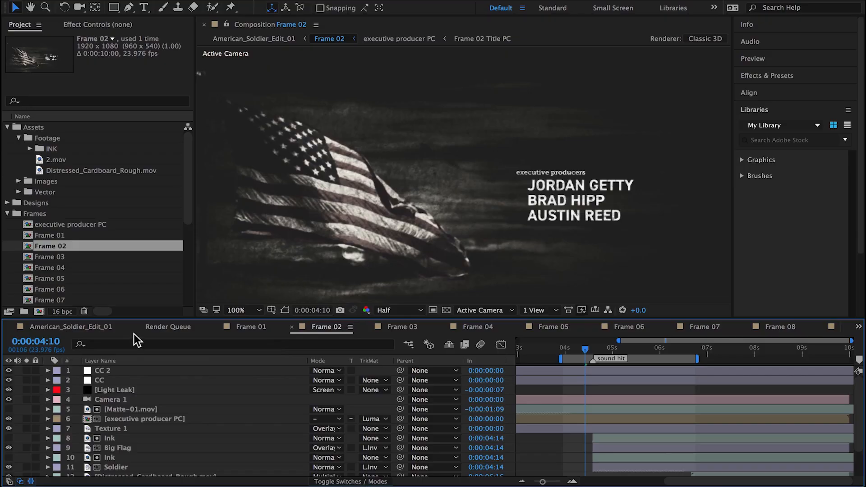
left_click(109, 389)
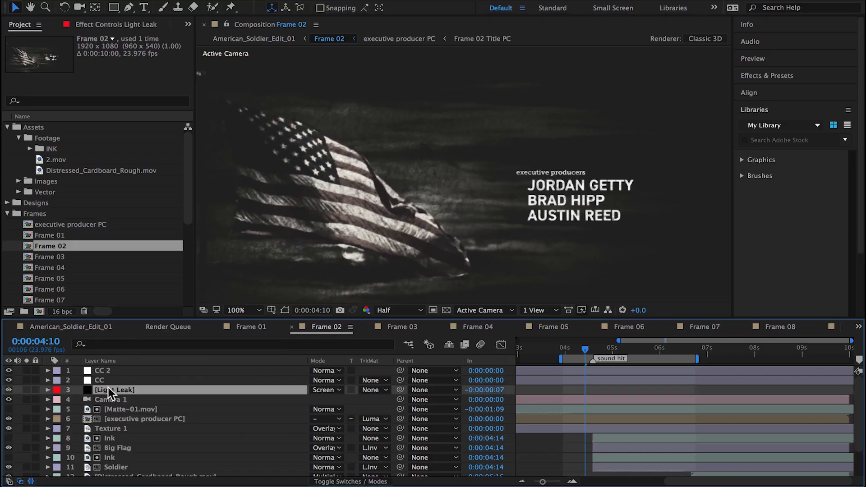
Step: Try BG-black.jpg below the Light Leak layer with Overlay and Screen blending, toggling its visibility to compare the texture
left_click_drag(51, 246, 113, 393)
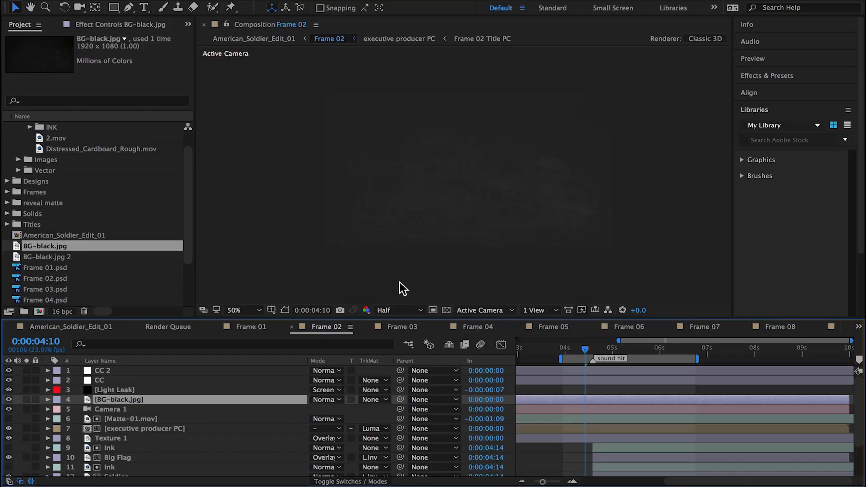
left_click_drag(319, 399, 363, 226)
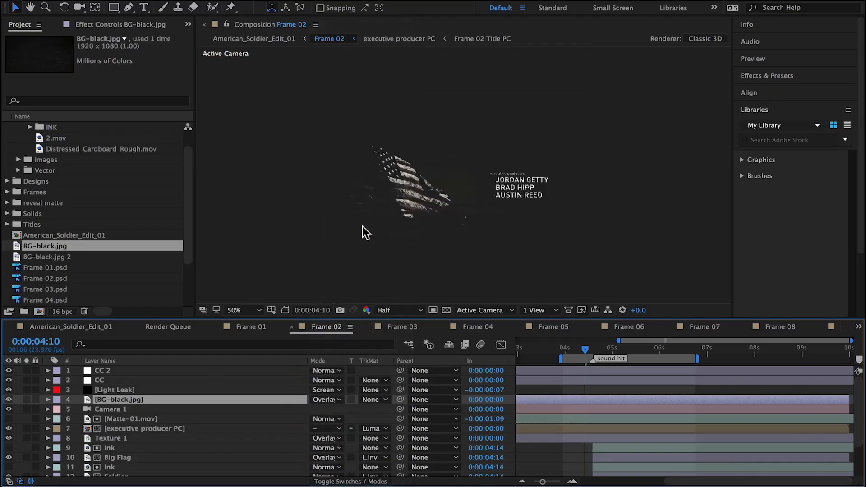
left_click_drag(334, 399, 330, 161)
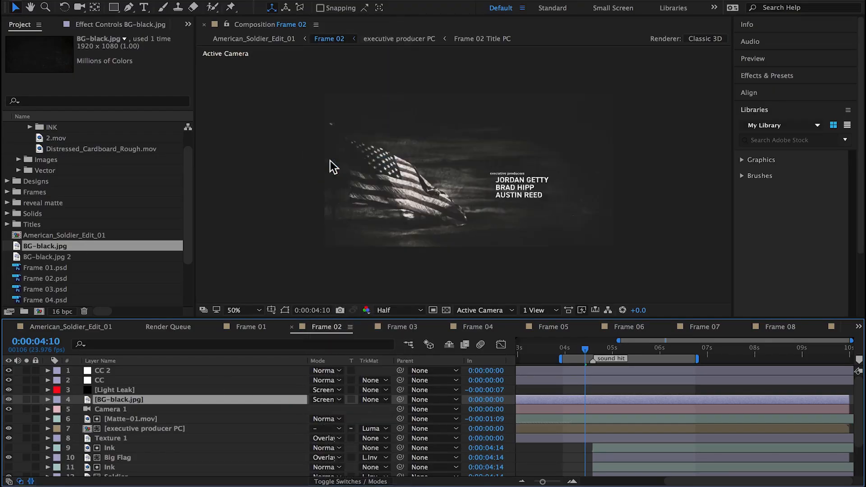
key("period")
key("period")
left_click(9, 399)
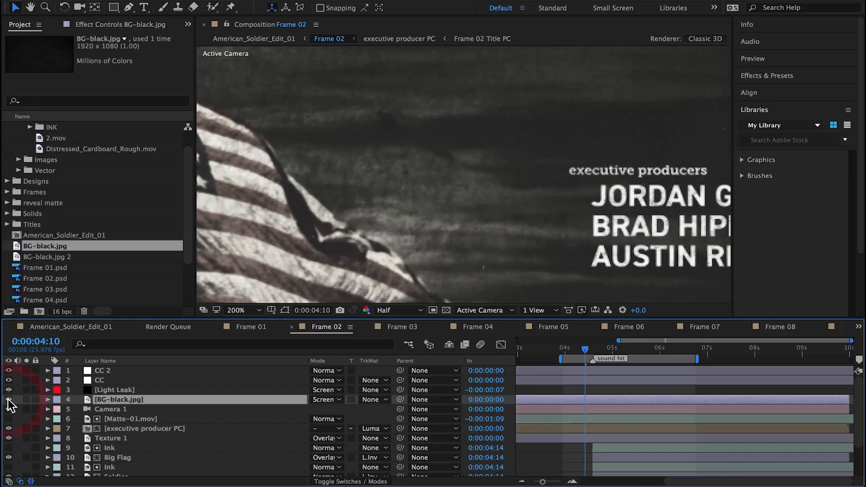
Step: Try the Multiply blending mode on BG-black.jpg and undo it
left_click_drag(334, 400, 331, 87)
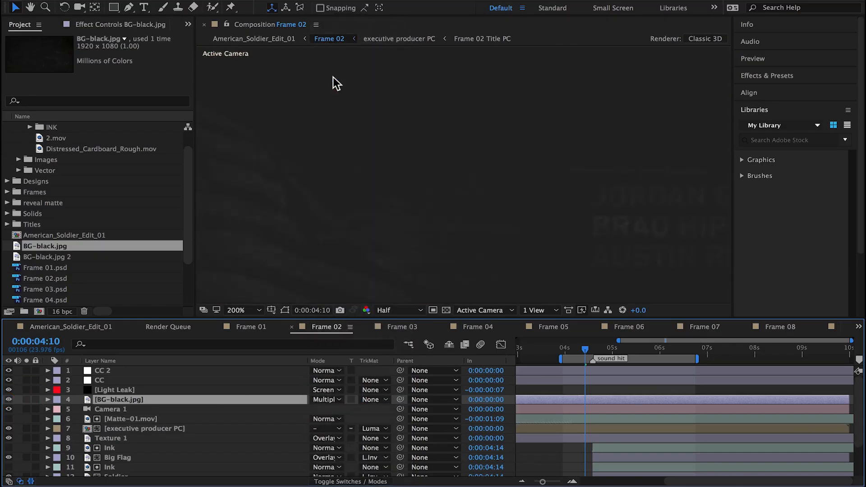
key("ctrl+z")
key("comma")
key("comma")
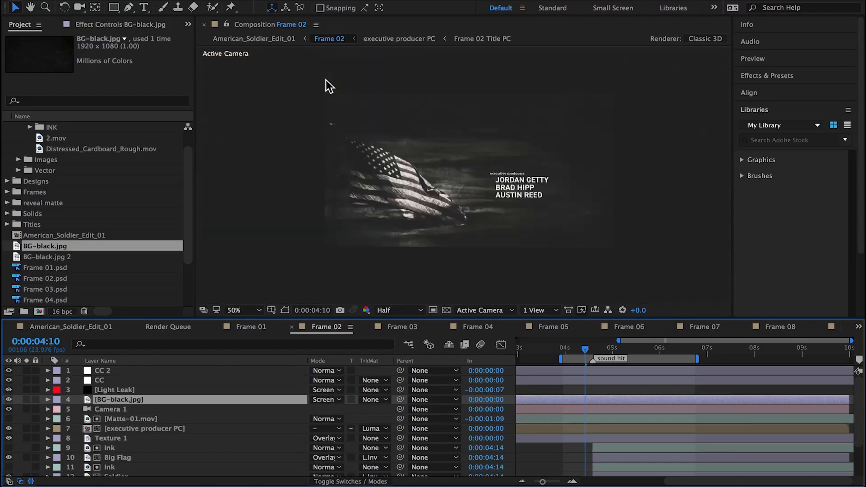
Step: Try repositioning BG-black.jpg in the frame, and delete the layer from Frame 02
left_click_drag(408, 221, 456, 220)
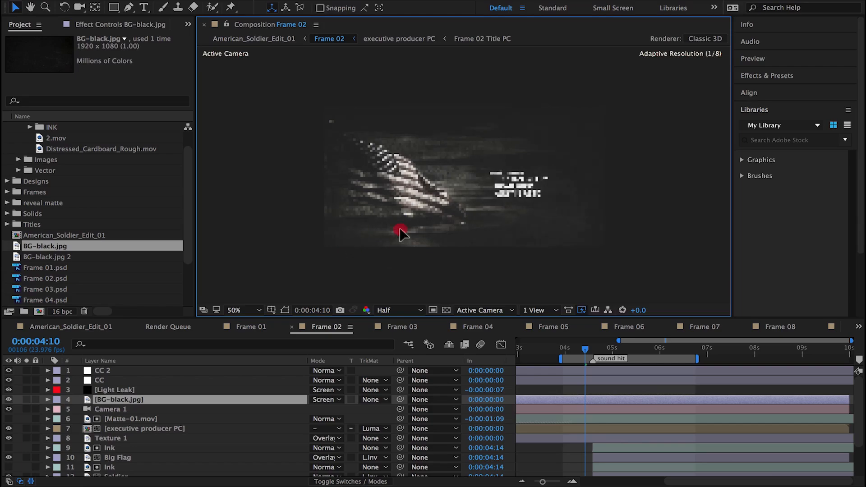
left_click_drag(400, 233, 404, 236)
left_click(285, 309)
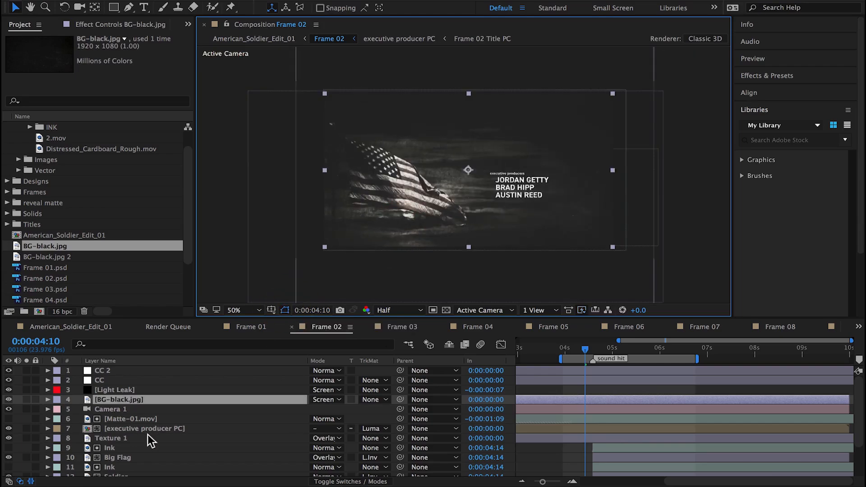
left_click(129, 400)
key("Delete")
Step: Add 1reveal.mov to Frame 02 below the Light Leak layer and shift it to start at 0:00:04:03
left_click_drag(55, 138, 121, 395)
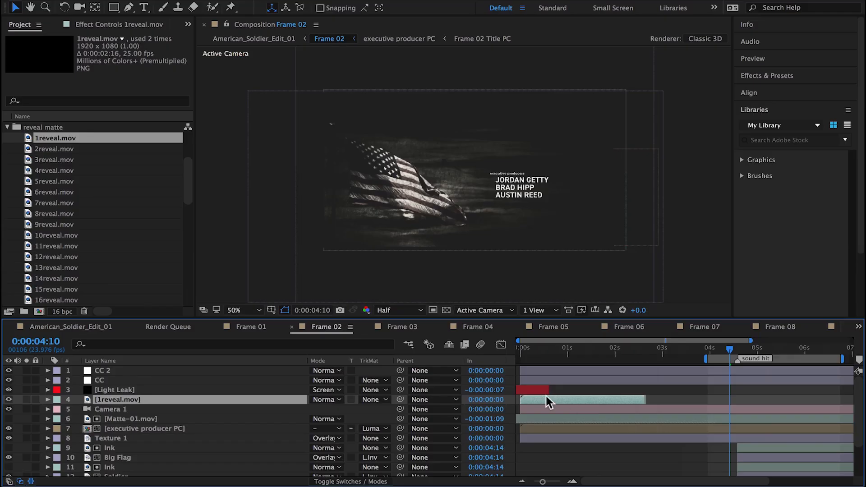
left_click_drag(545, 395, 740, 406)
scroll(651, 415, "right", 5)
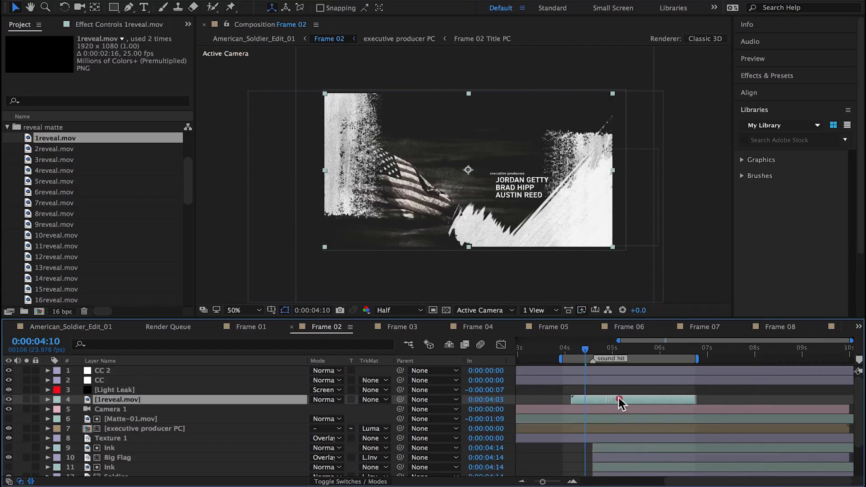
Step: Try a Gaussian Blur with Blurriness 28.9 and Overlay blending on 1reveal.mov, toggling the layer's visibility to compare
left_click(293, 2)
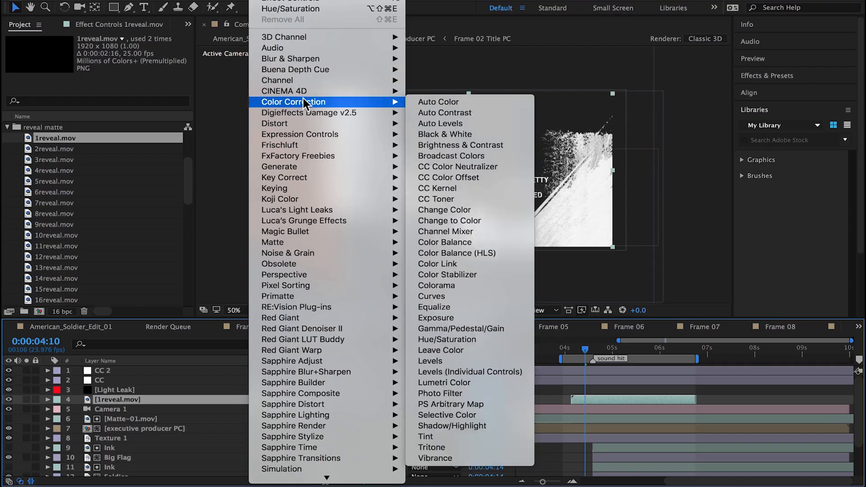
mouse_move(299, 64)
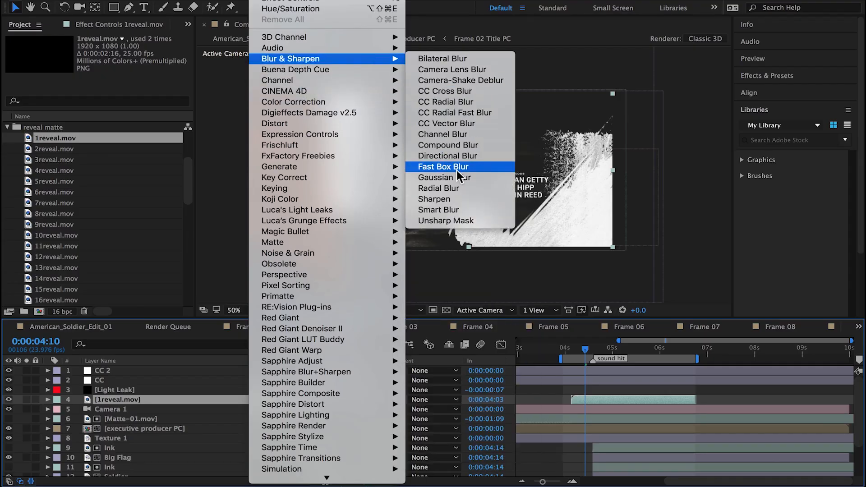
left_click(451, 177)
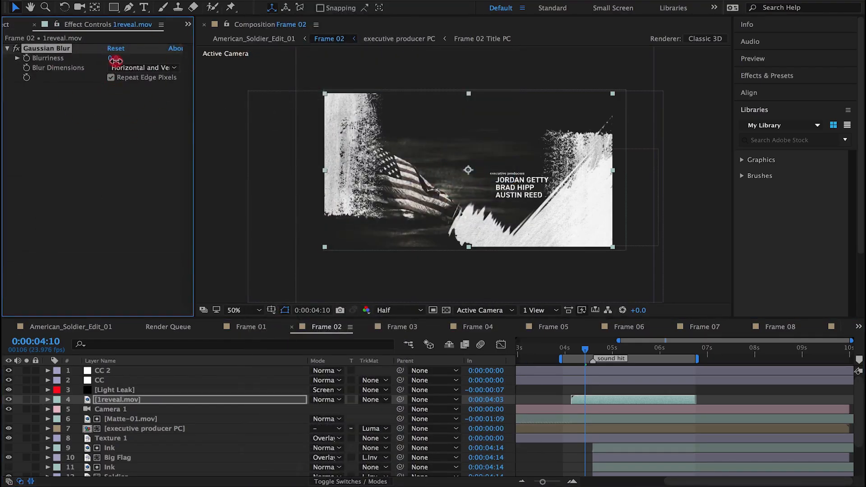
left_click_drag(115, 60, 261, 67)
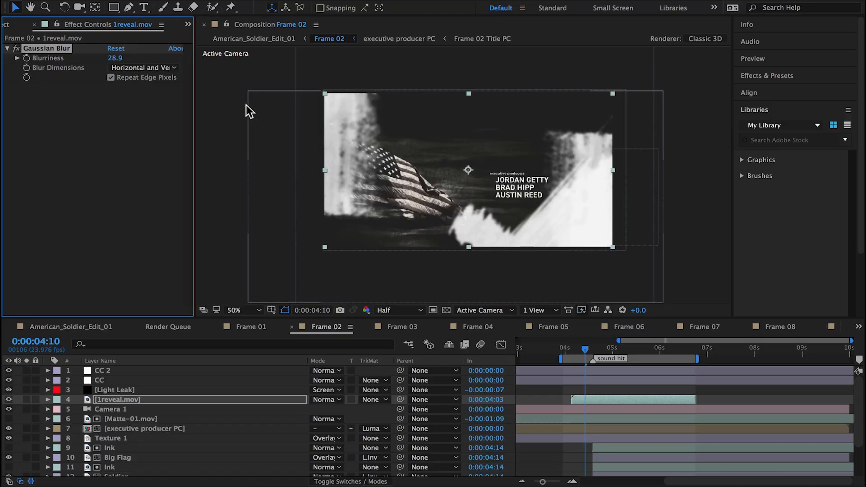
left_click(332, 400)
left_click(338, 222)
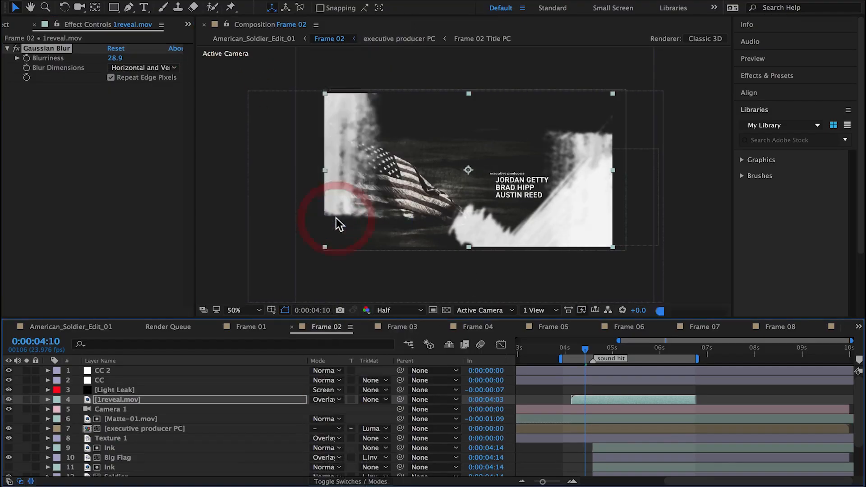
left_click(9, 400)
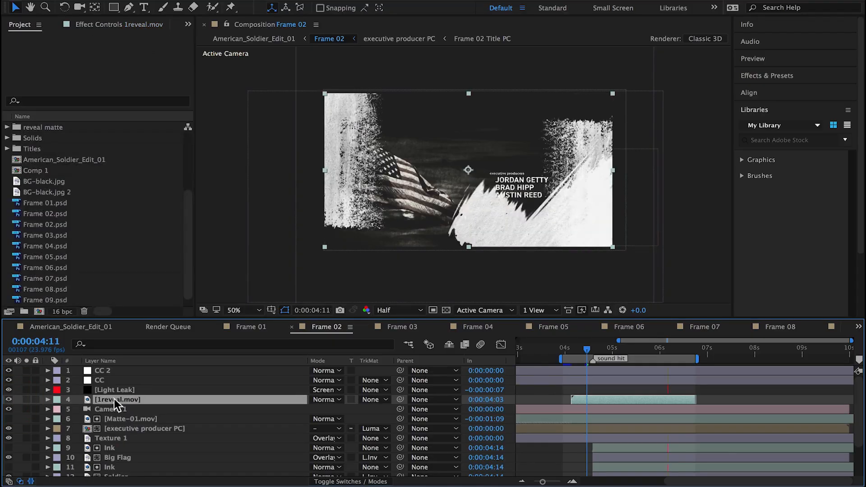
Step: Place 1reveal.mov directly above Texture 1, use it as Texture 1's luma matte, and check the shot in American_Soldier_Edit_01
left_click_drag(116, 401, 116, 433)
left_click(115, 437)
left_click(369, 439)
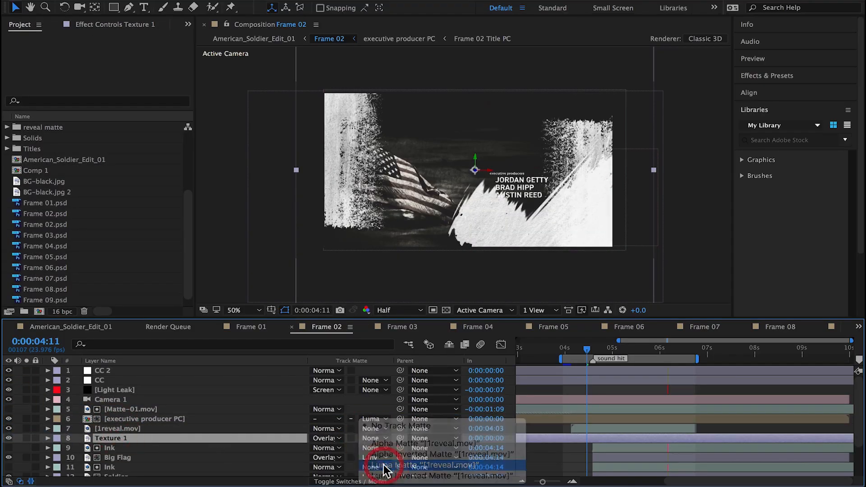
left_click(387, 464)
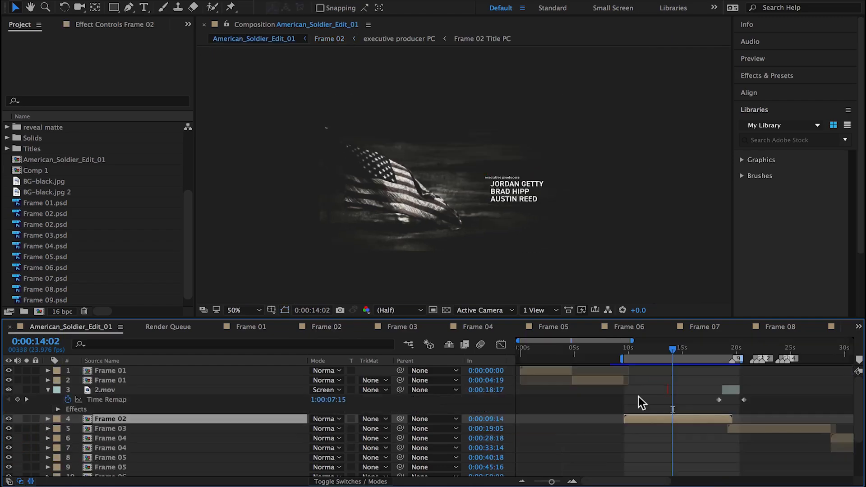
left_click(639, 356)
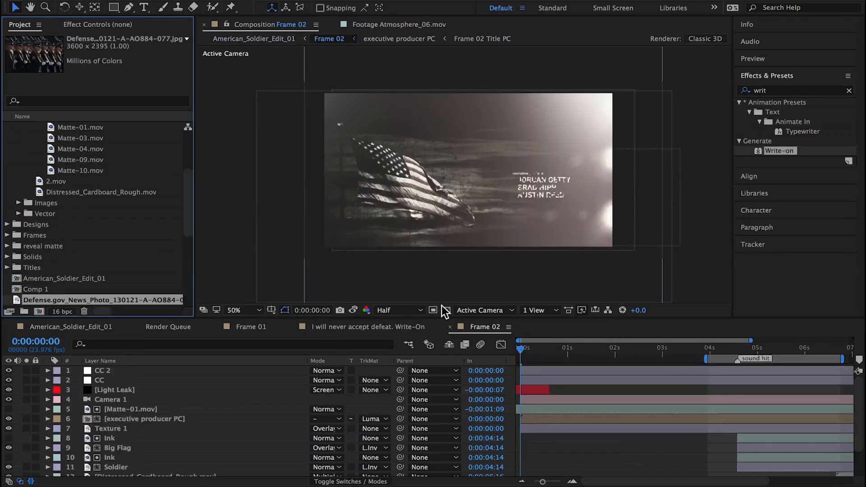
Step: Add Defense.gov_News_Photo_130121-A-AO884-077.jpg below Camera 1 in Frame 02, flipped horizontally with -100% X scale and made a 3D layer
left_click_drag(50, 298, 130, 402)
key("s")
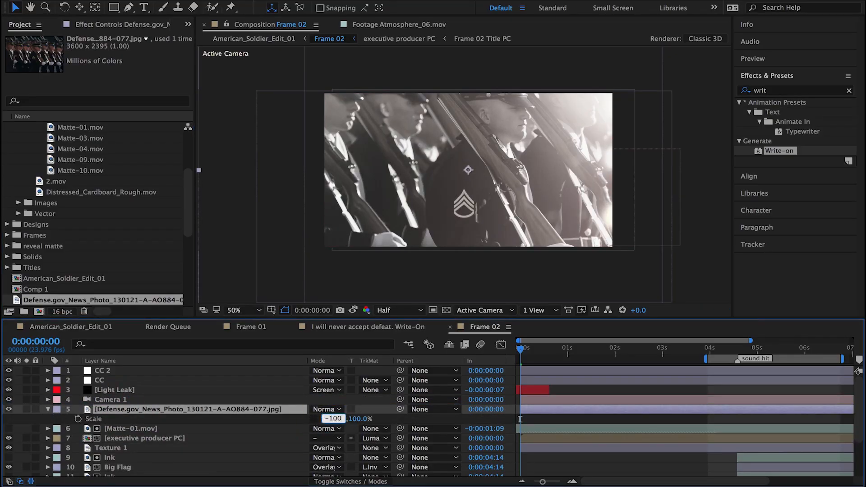
key("Return")
left_click(345, 481)
left_click(376, 409)
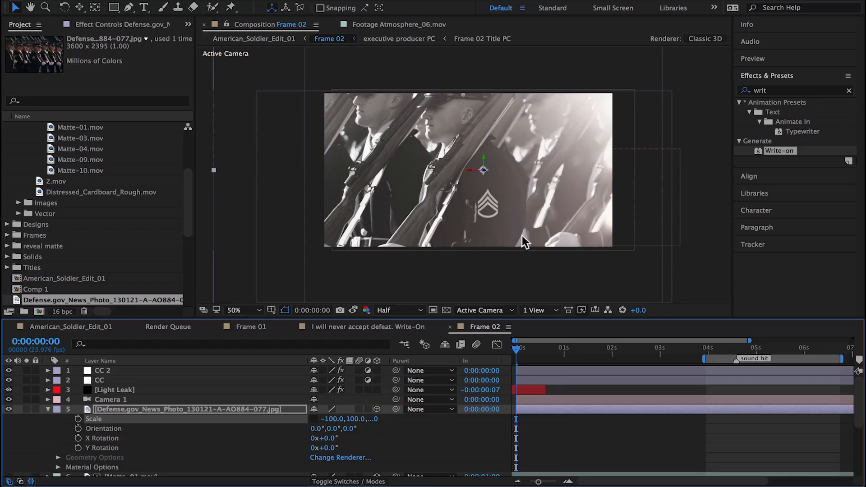
Step: Reframe the soldiers photo so the faces show and fade its Opacity from 100% at 0:00:00:23 to 0% at about 0:00:02:01
left_click_drag(525, 242, 489, 235)
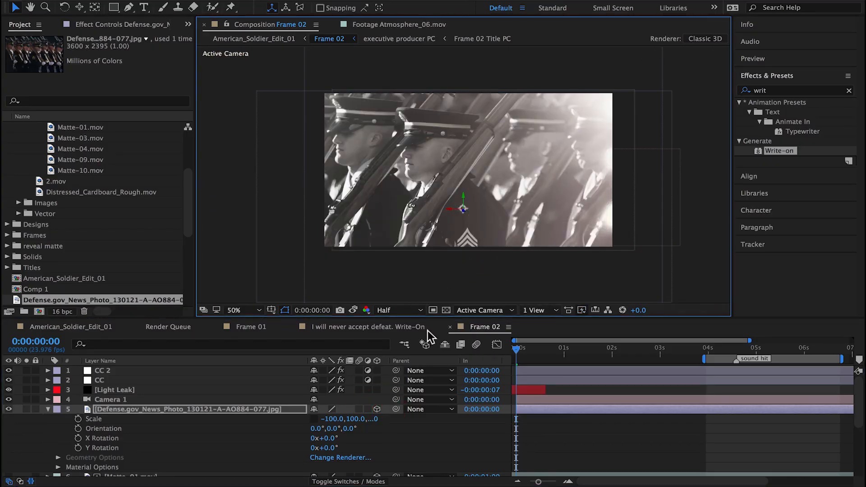
key("t")
key("t")
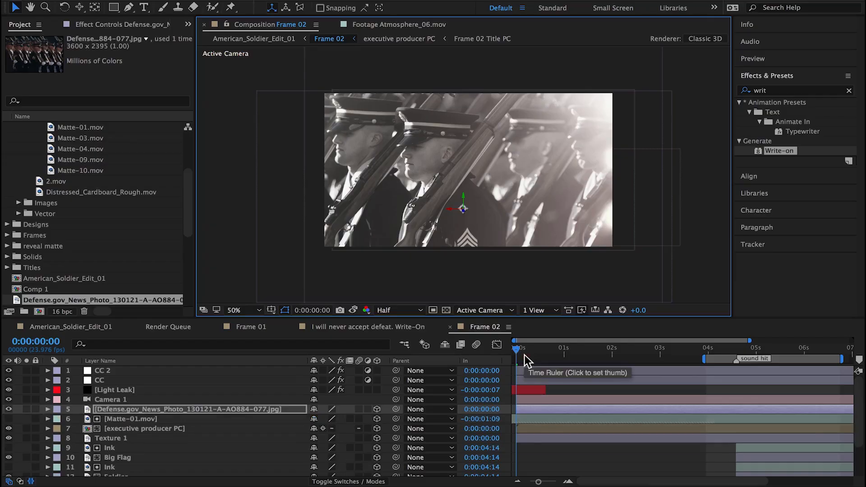
left_click_drag(523, 354, 562, 357)
key("alt+shift+t")
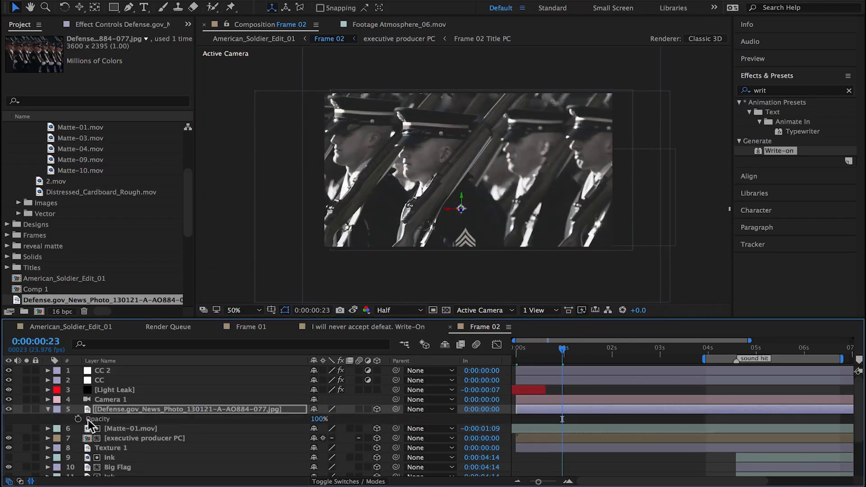
left_click_drag(623, 359, 572, 370)
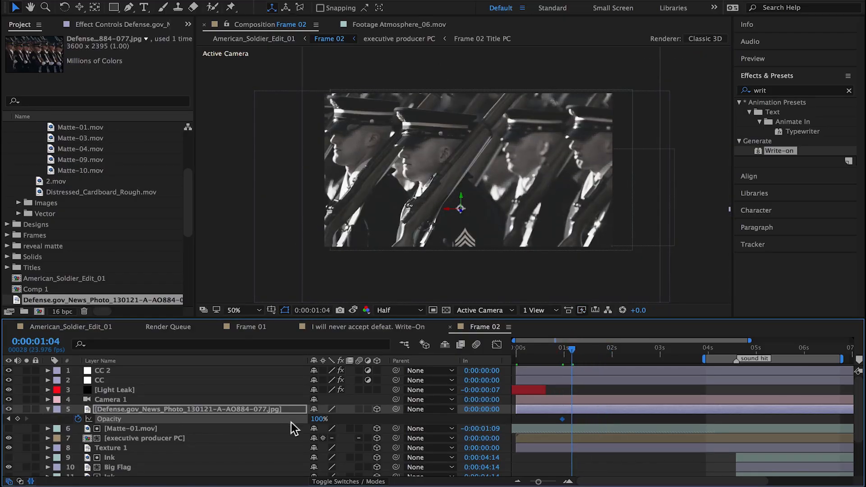
left_click_drag(317, 419, 174, 428)
left_click_drag(571, 354, 558, 359)
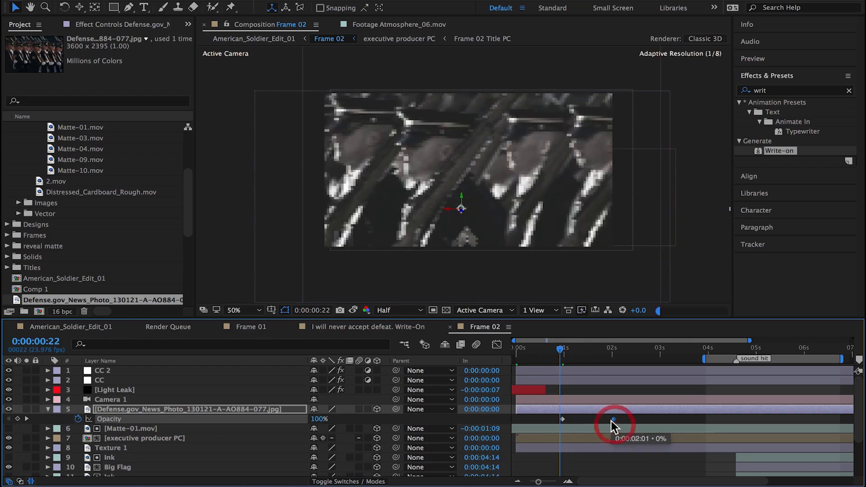
Step: Set the soldiers photo's blending mode to Hard Light and check the shot in American_Soldier_Edit_01
left_click(350, 482)
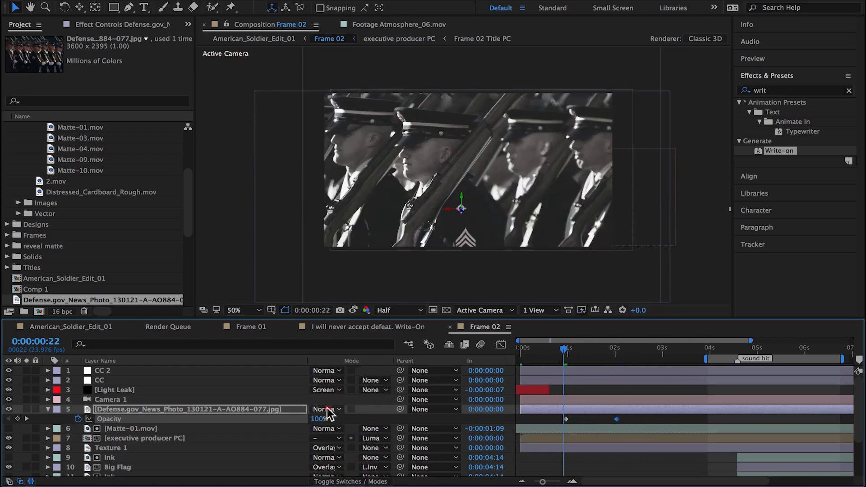
left_click(328, 409)
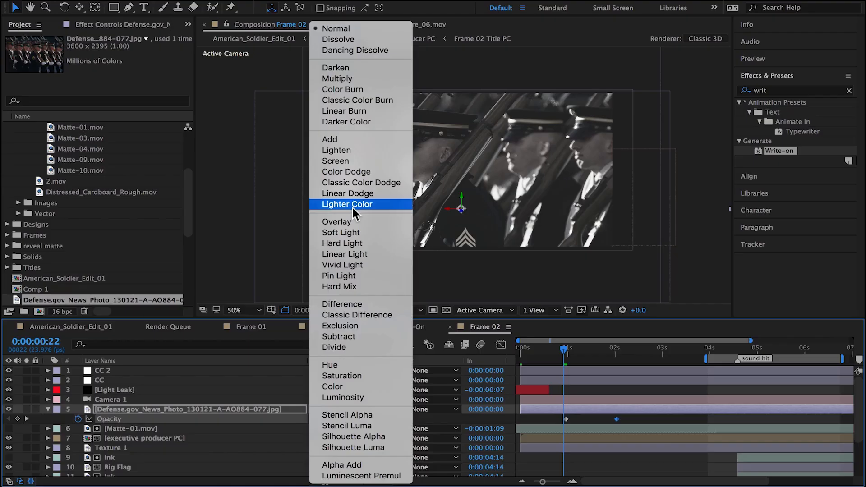
left_click(348, 243)
left_click_drag(562, 351, 564, 354)
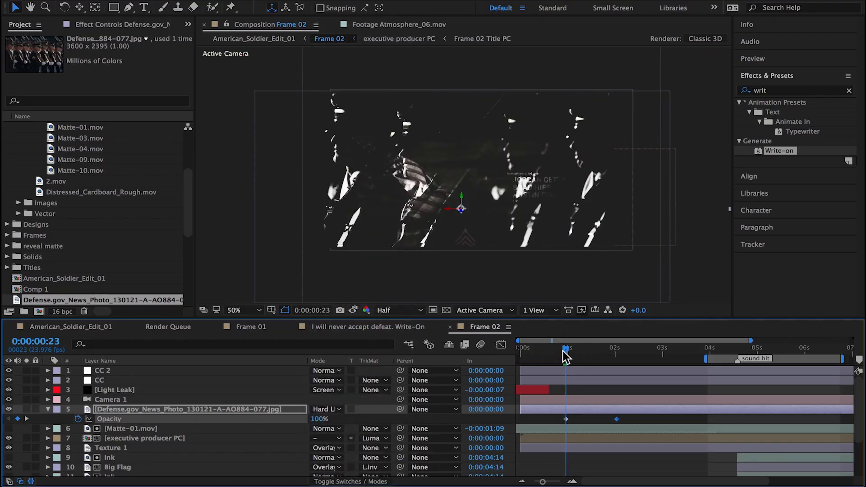
left_click(70, 328)
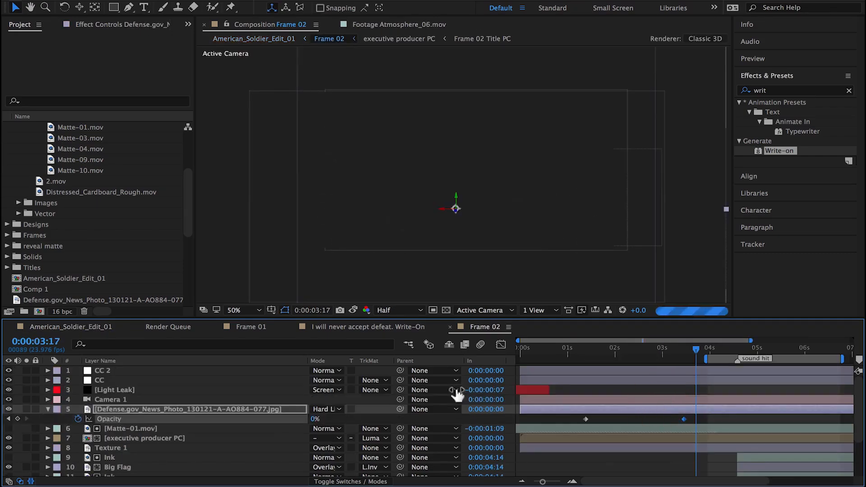
Step: Add a 3D null object directly above Camera 1 in Frame 02 and parent the camera to it
left_click(155, 397)
key("p")
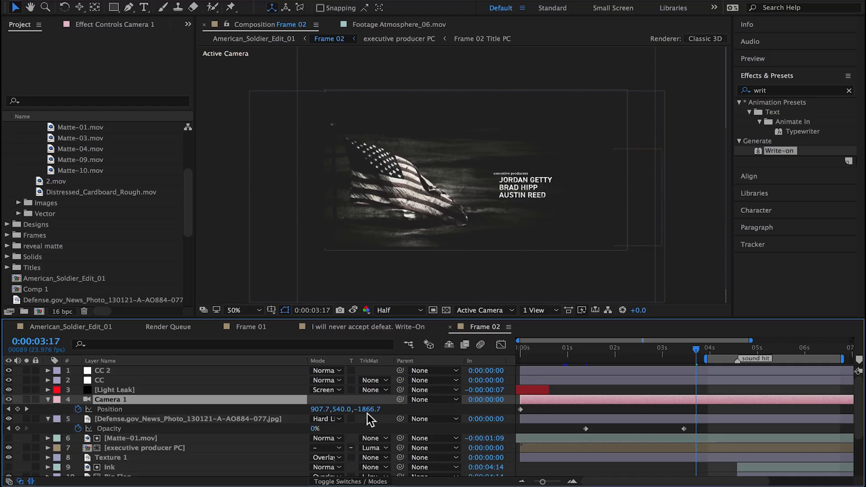
right_click(212, 380)
mouse_move(316, 3)
left_click(404, 48)
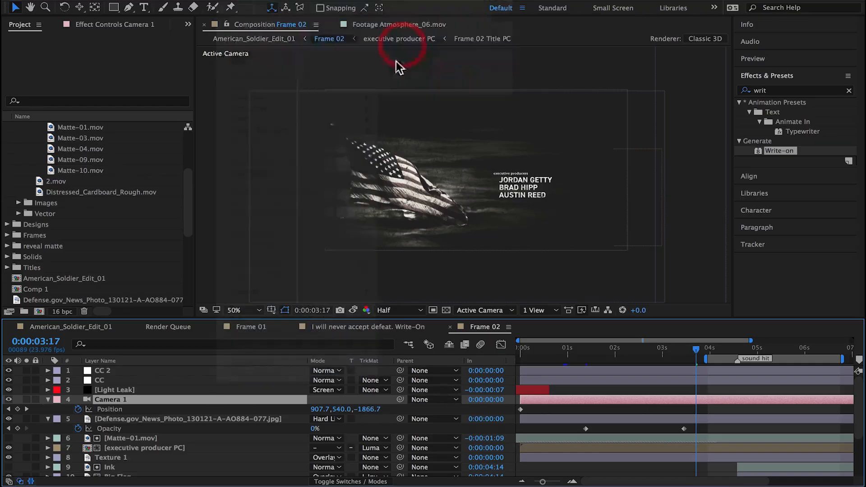
key("F4")
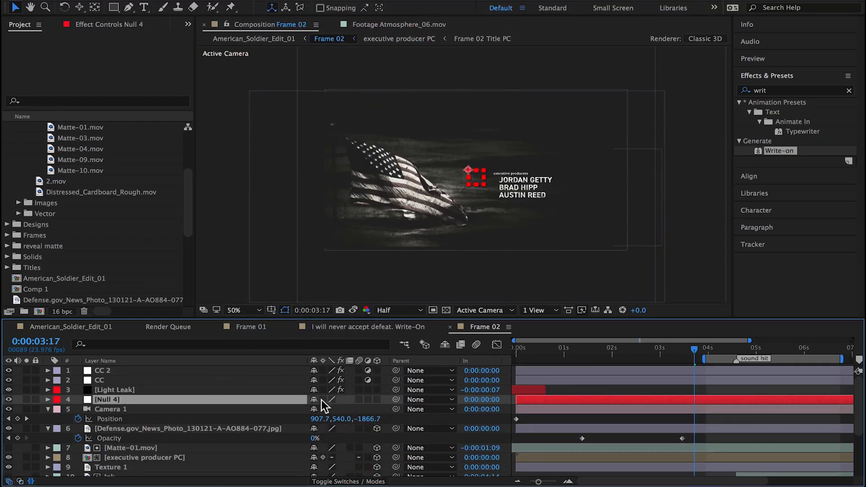
left_click_drag(396, 409, 241, 402)
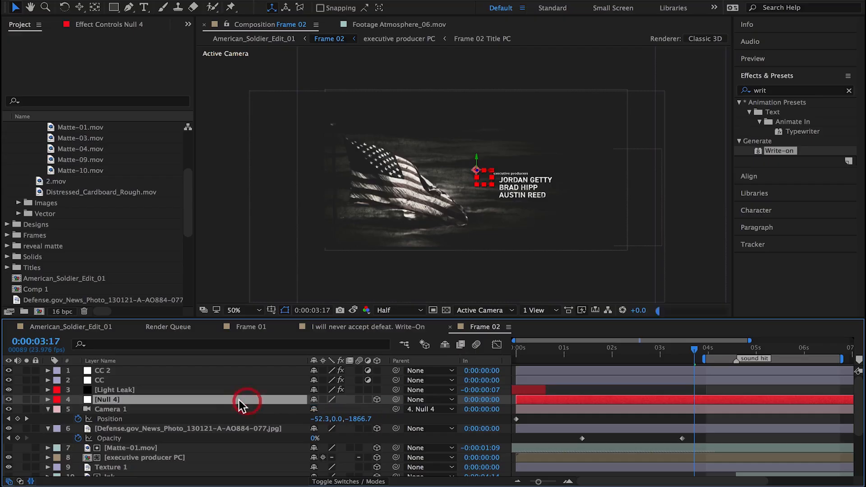
Step: Give the null's Position a hold keyframe and place it at 0:00:03:21, just before the sound hit marker
left_click_drag(712, 348, 776, 349)
scroll(707, 388, "right", 5)
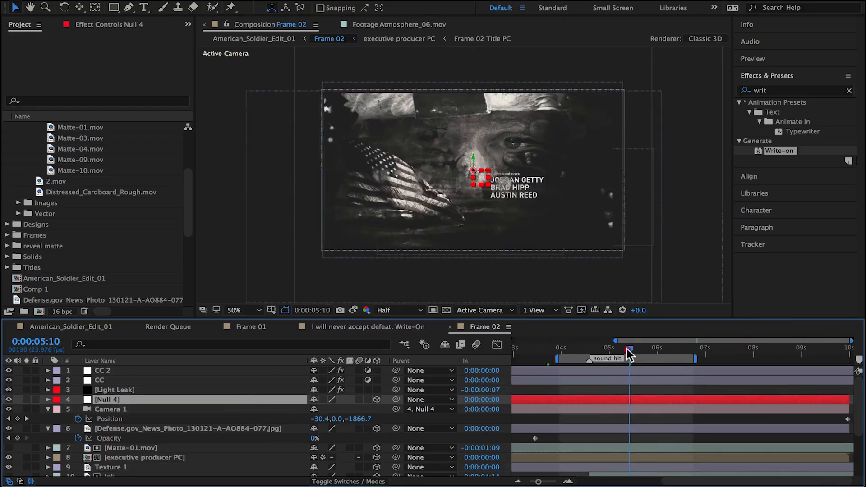
left_click_drag(629, 355, 589, 349)
key("p")
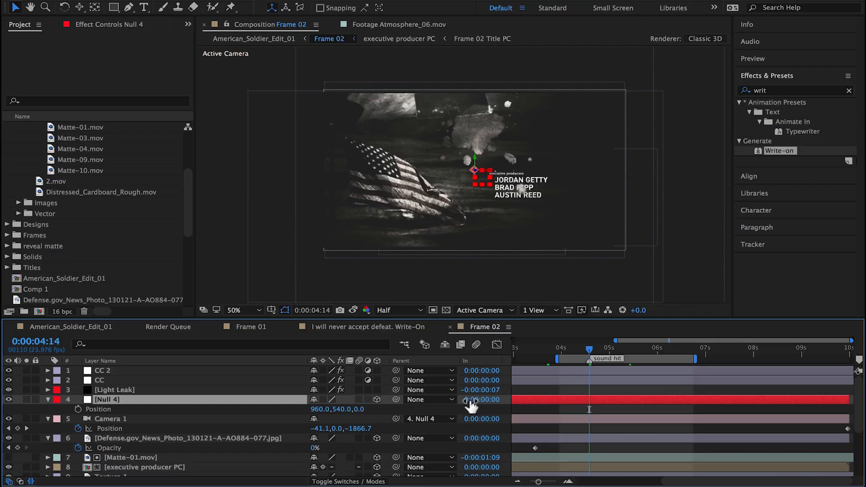
left_click(78, 409)
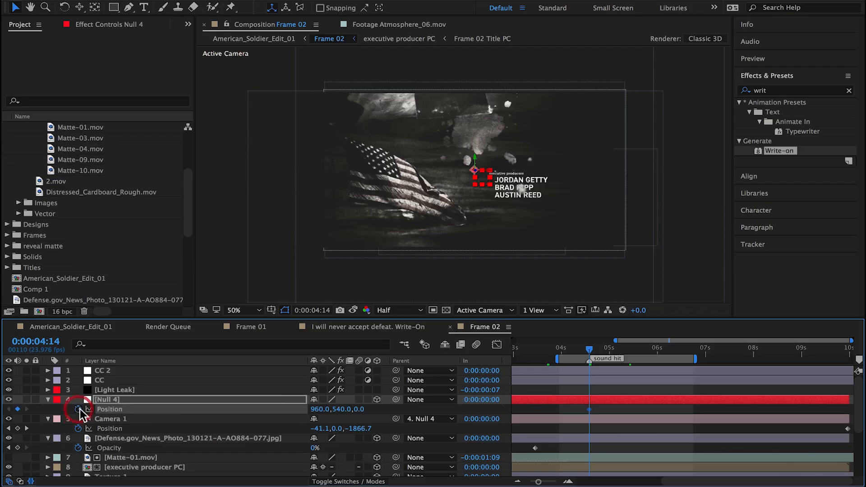
right_click(589, 409)
left_click(622, 434)
left_click_drag(589, 409, 555, 411)
Step: Add a second Position keyframe to the null at the sound hit, 0:00:04:14, with its Z value at 0
left_click_drag(361, 409, 426, 410)
left_click(363, 409)
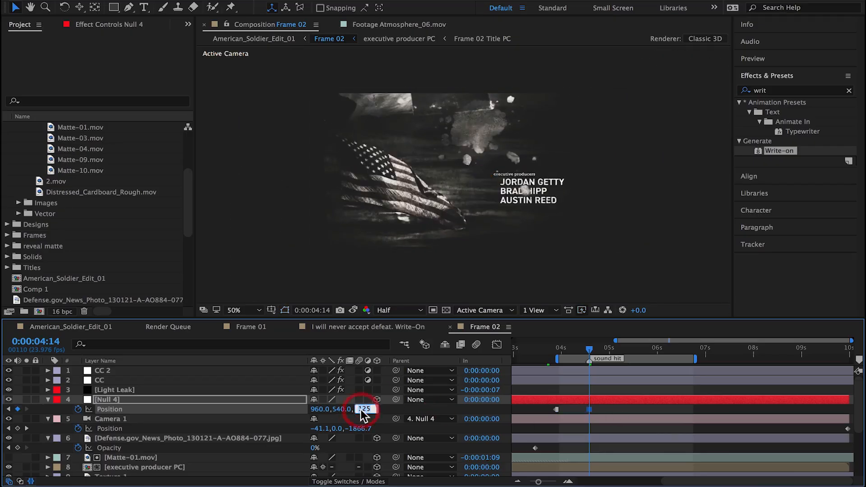
type("0")
key("Return")
Step: Pull the null back in Z at its 0:00:03:21 keyframe, trying -239.0, and undo the last adjustments
left_click(8, 409)
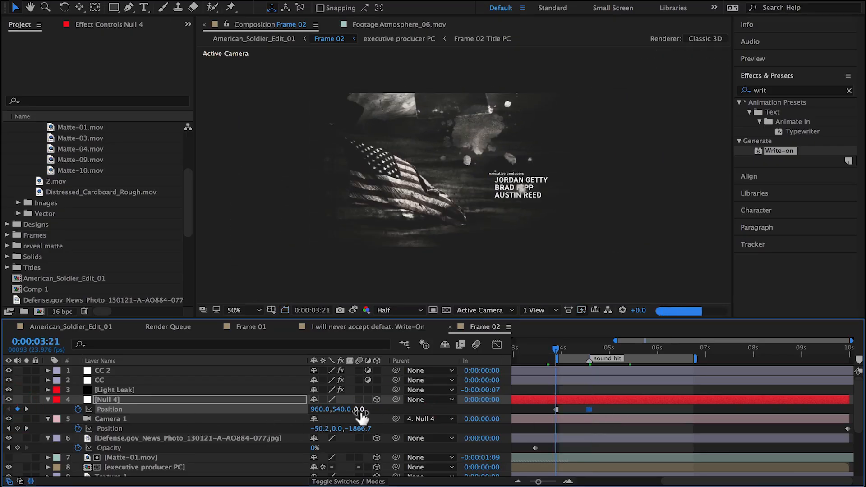
left_click_drag(361, 410, 241, 417)
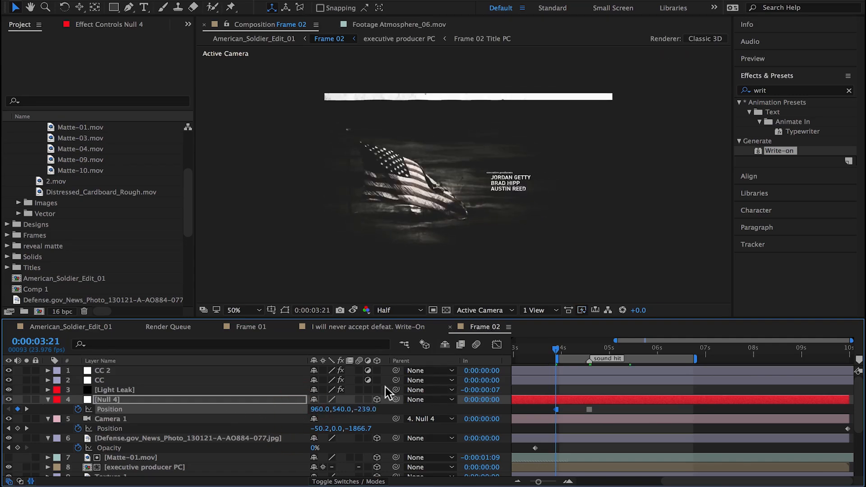
mouse_move(366, 409)
left_mouse_down()
mouse_move(271, 408)
mouse_move(371, 406)
mouse_move(347, 409)
mouse_move(377, 412)
mouse_move(371, 416)
left_mouse_up()
key("super+z")
key("super+z")
key("super+z")
key("super+z")
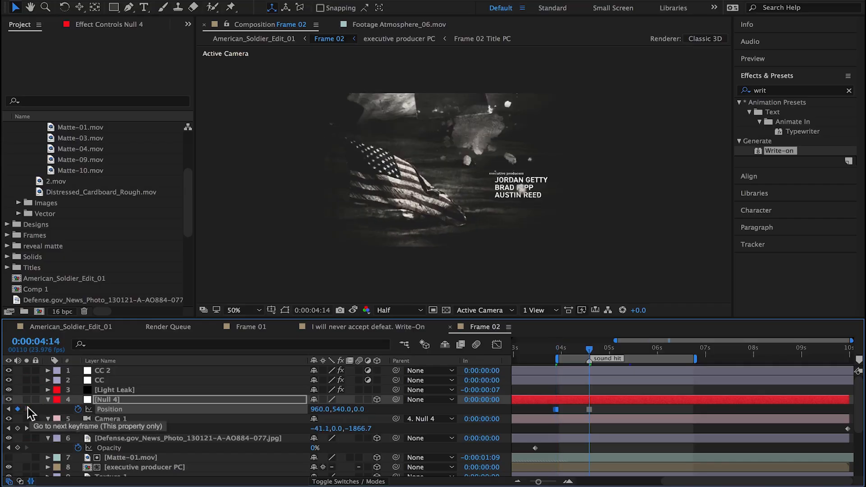
Step: Play back the Frame 02 shot in American_Soldier_Edit_01 to review the camera jump
left_click(82, 328)
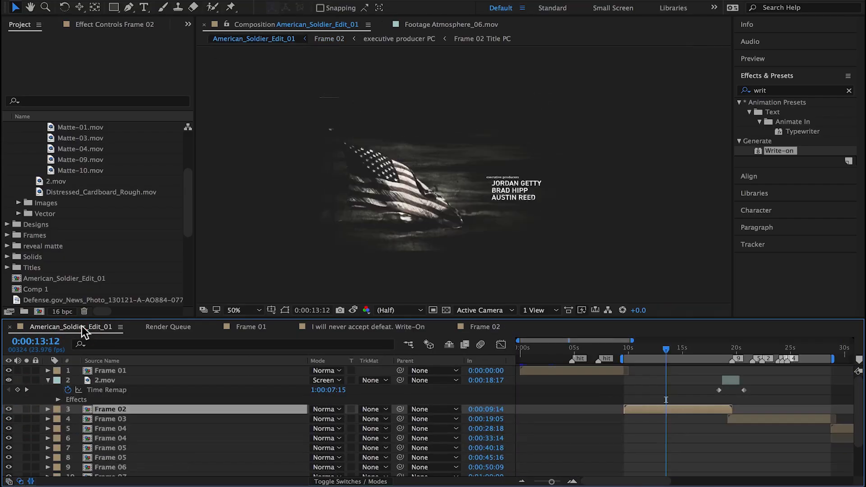
key("space")
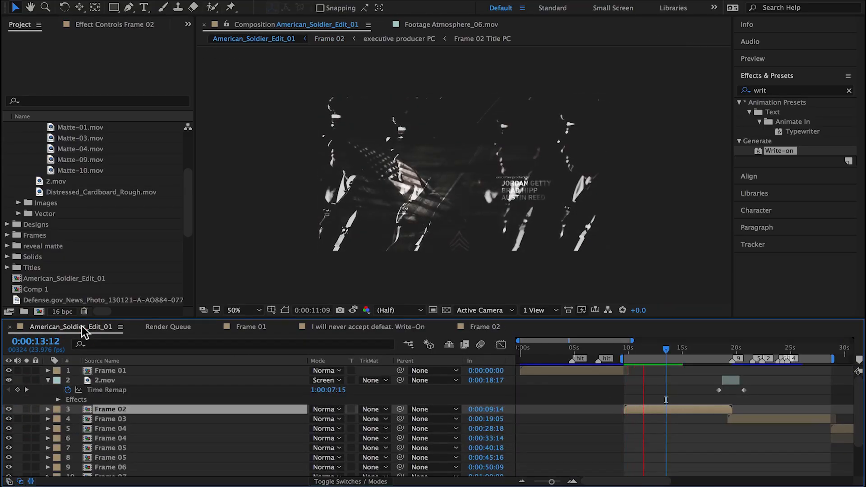